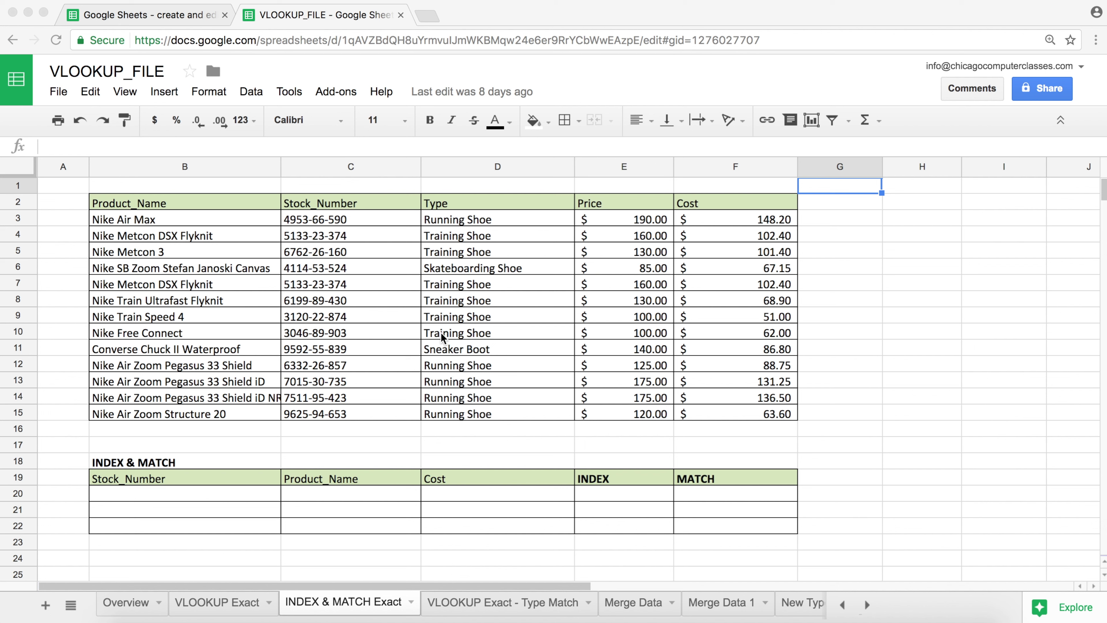
Copy stock number 4114-53-524 from C6 and paste it as a value only into B20.
click(348, 218)
click(339, 218)
click(176, 496)
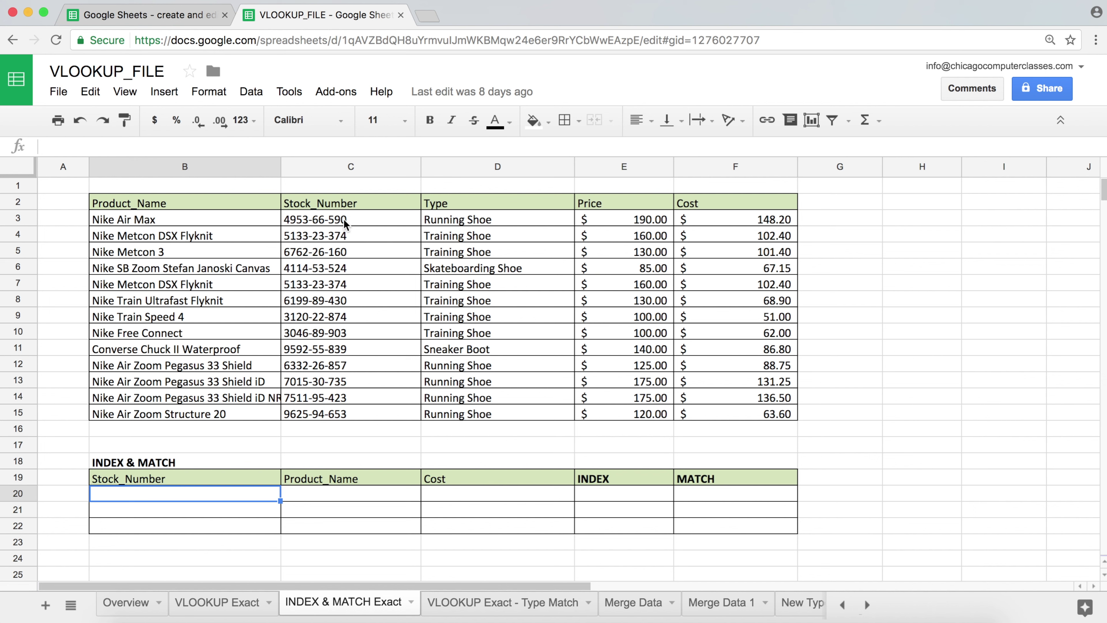
right_click(341, 262)
click(401, 301)
right_click(162, 498)
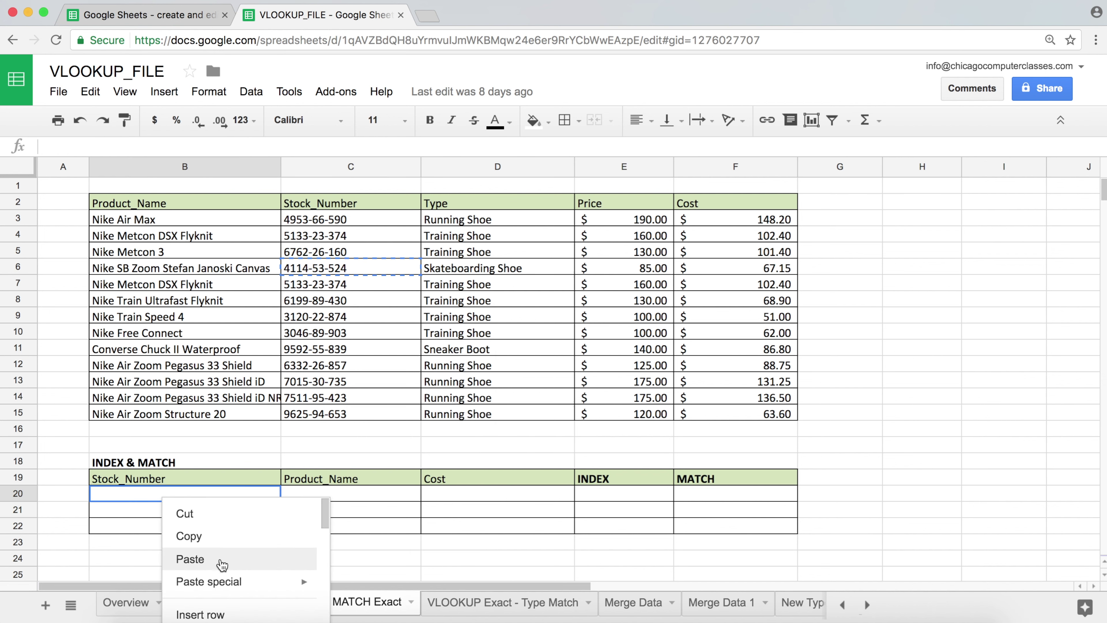
mouse_move(221, 582)
click(428, 412)
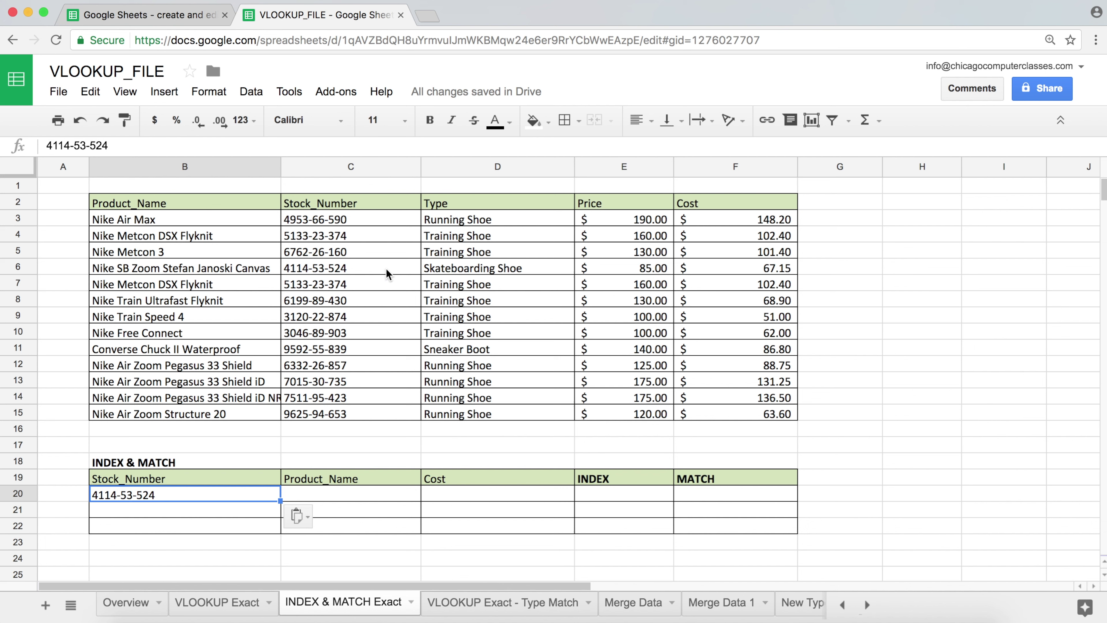
click(637, 269)
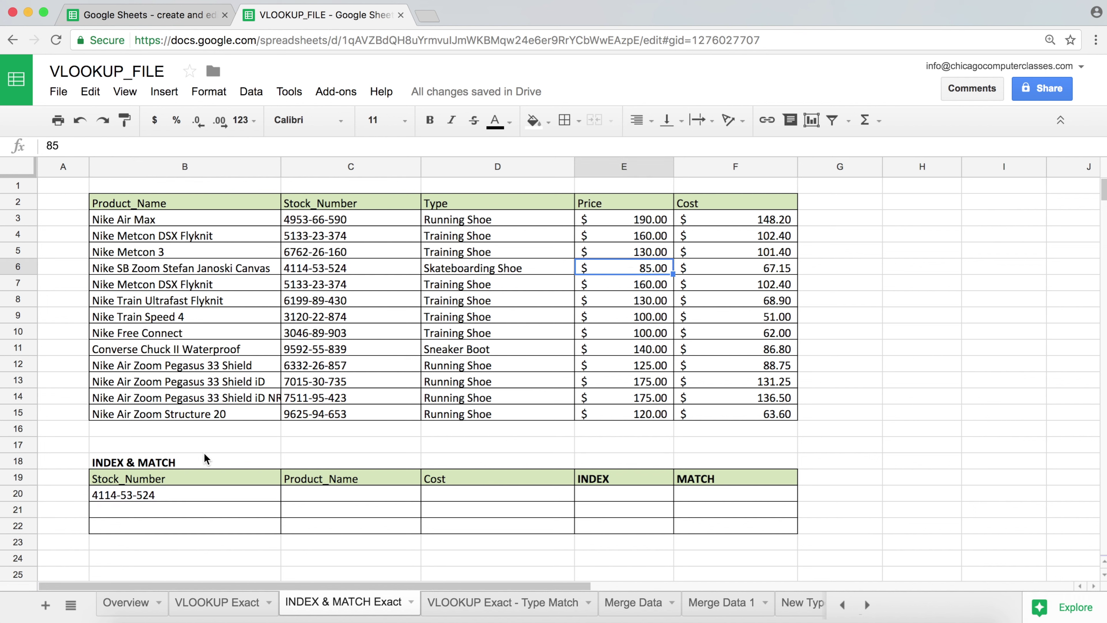
click(327, 491)
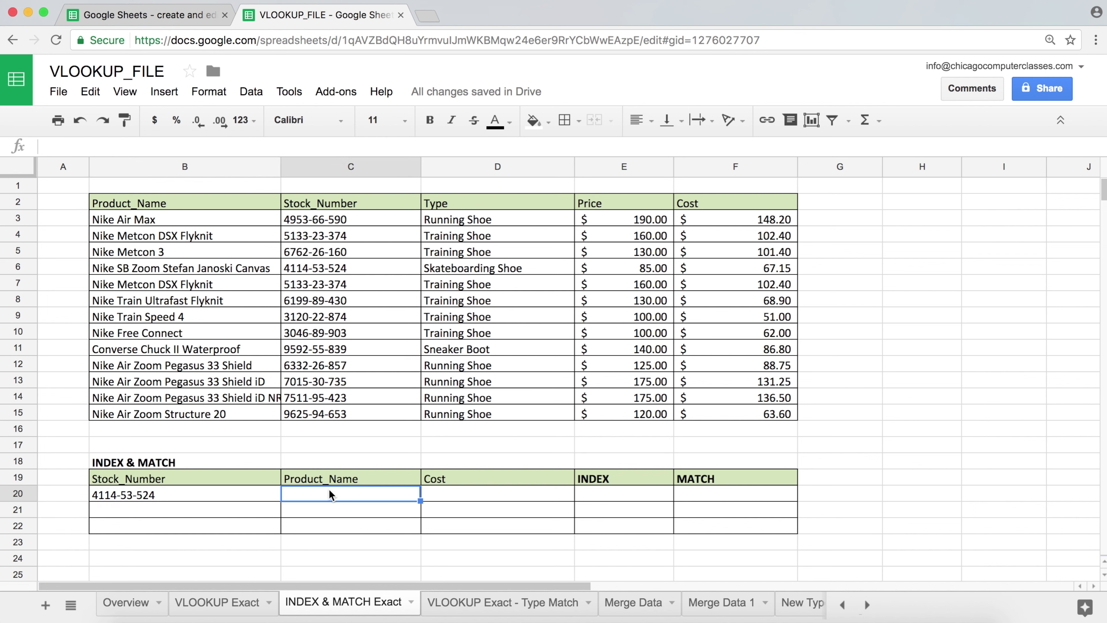
Enter =VLOOKUP(B20,$C$3:$F$15,3,0) in C20 so it returns the $85.00 price.
text(=V)
key(Tab)
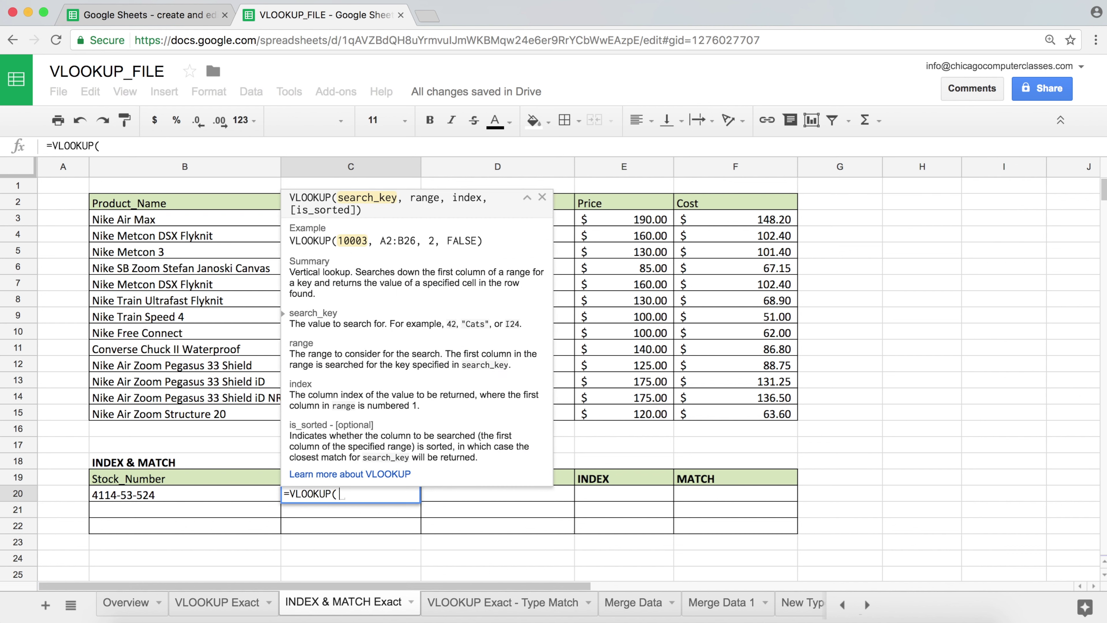
click(183, 494)
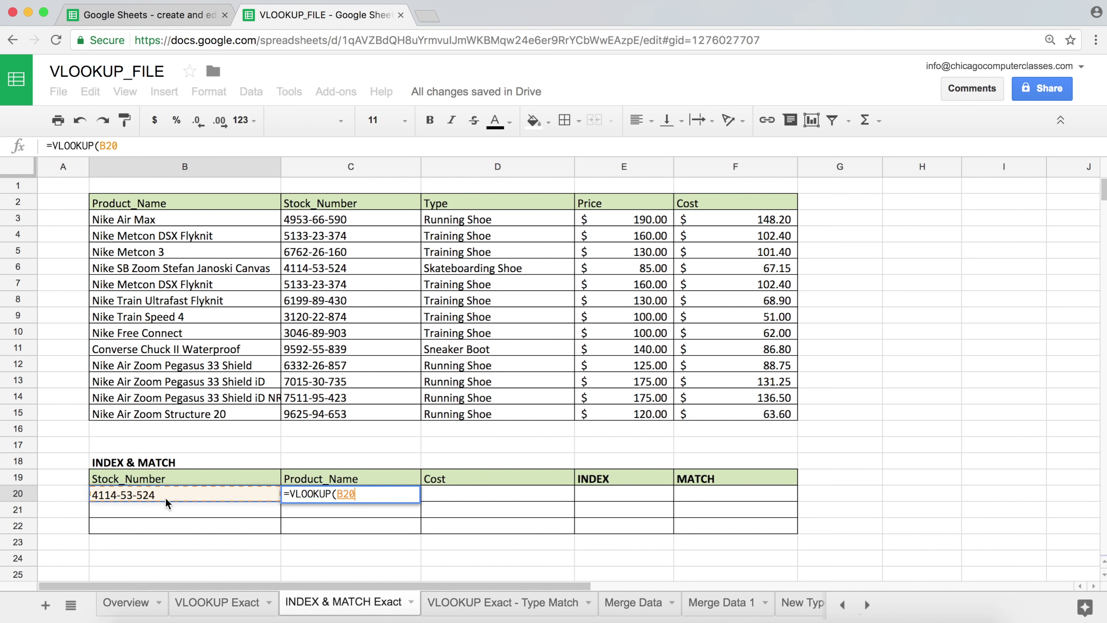
text(,)
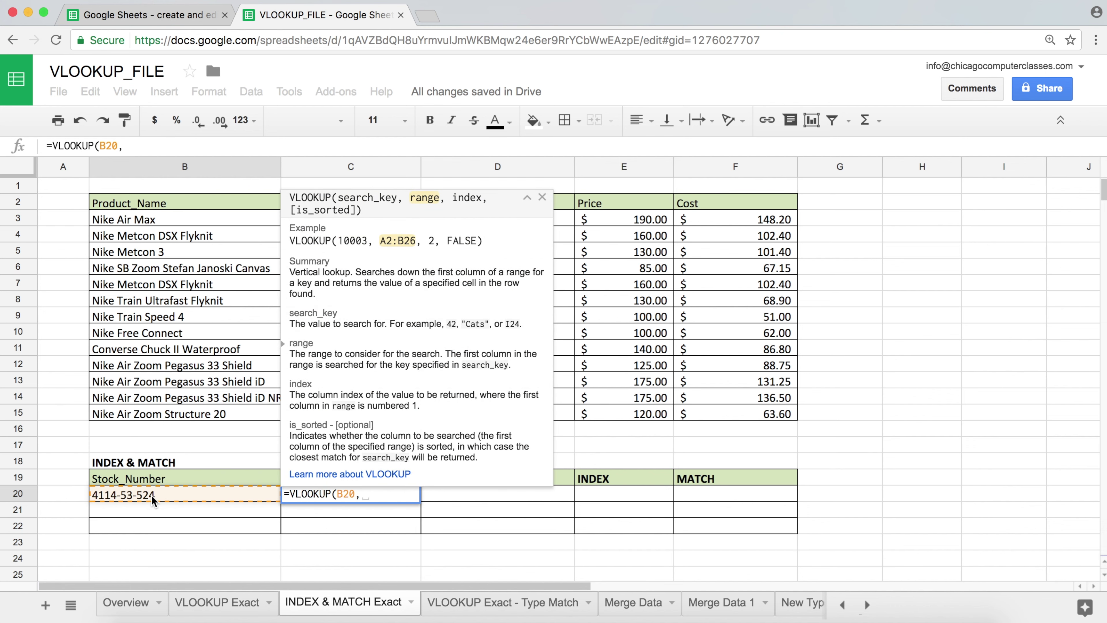
click(253, 221)
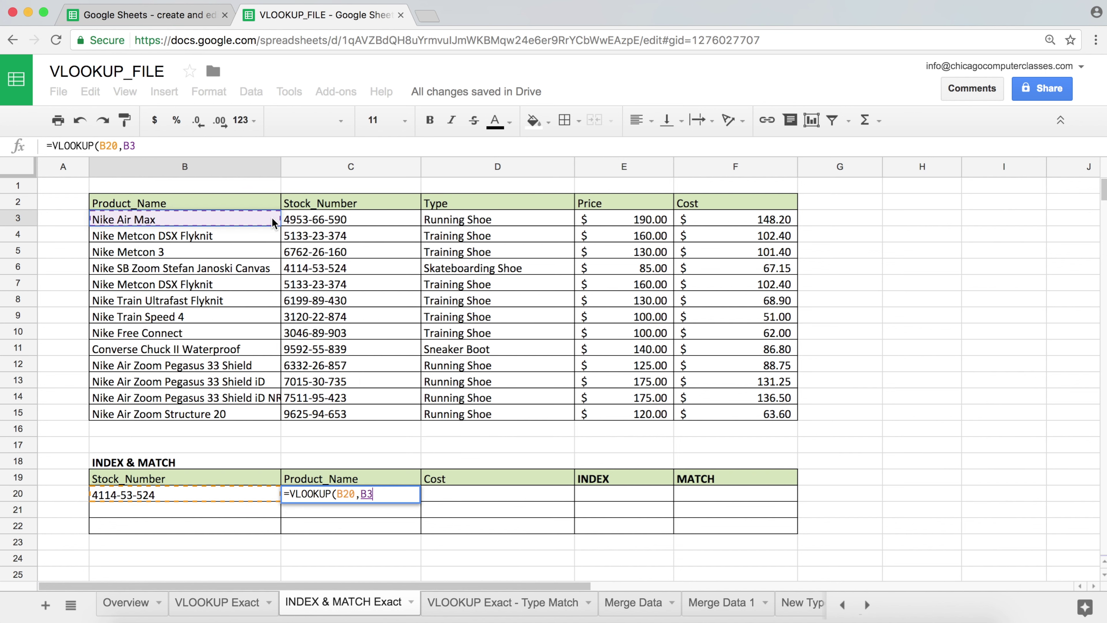
click(305, 220)
drag(305, 221, 684, 420)
key(F4)
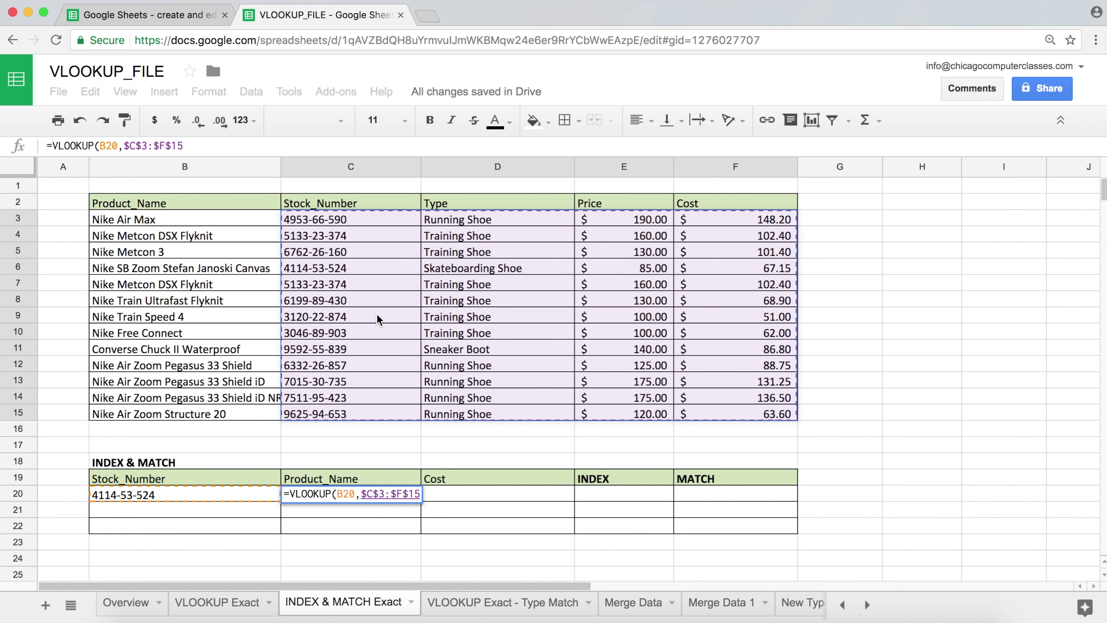
text(,)
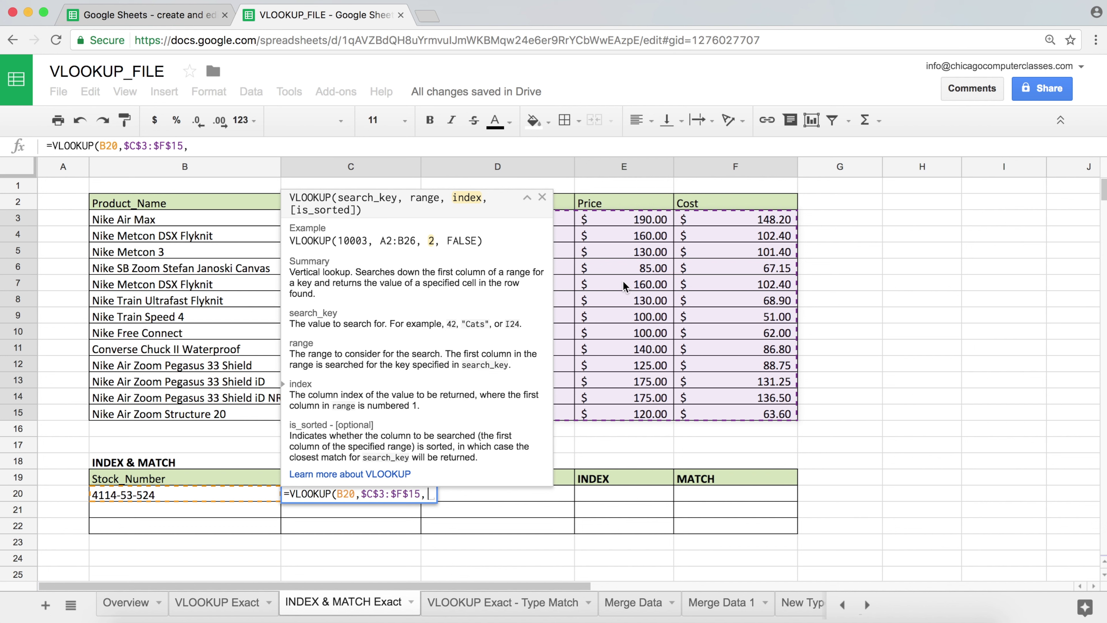
text(3)
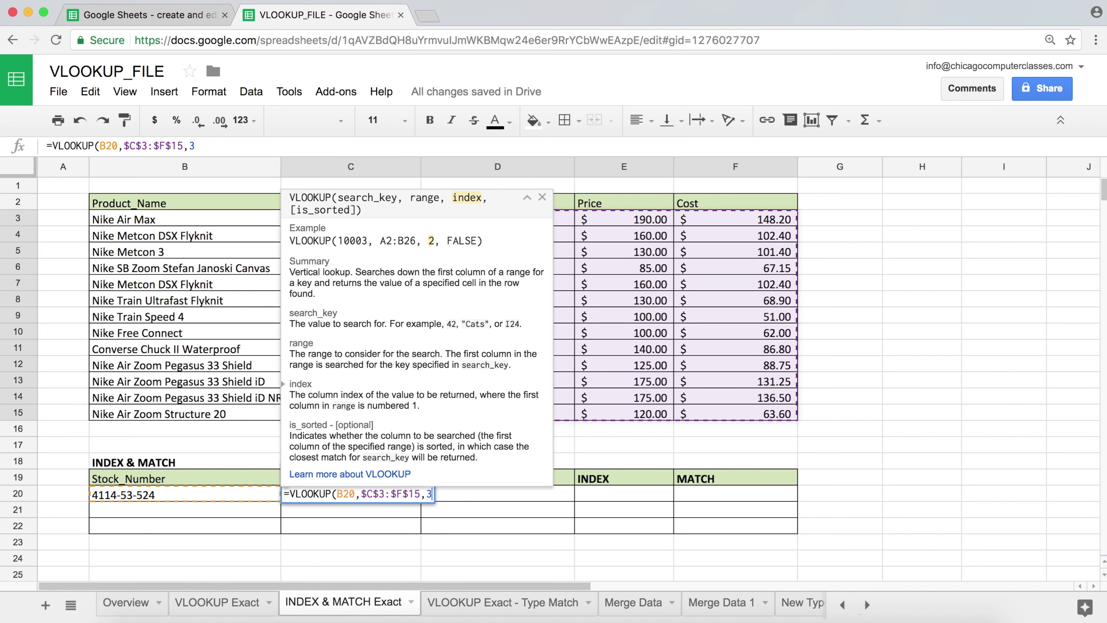
text(,0)
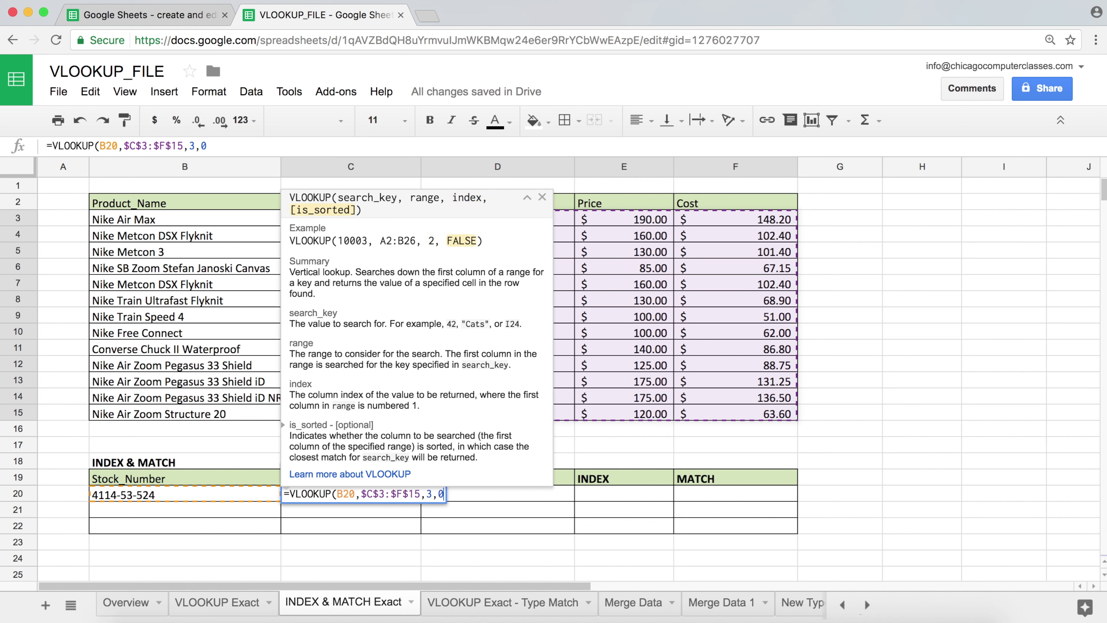
text())
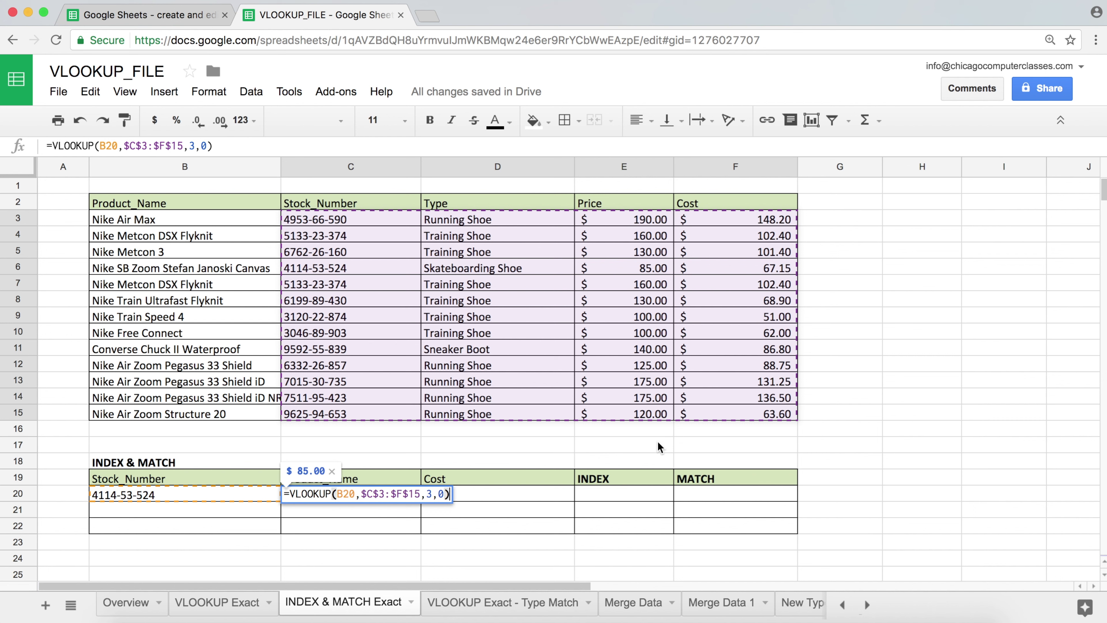
key(Return)
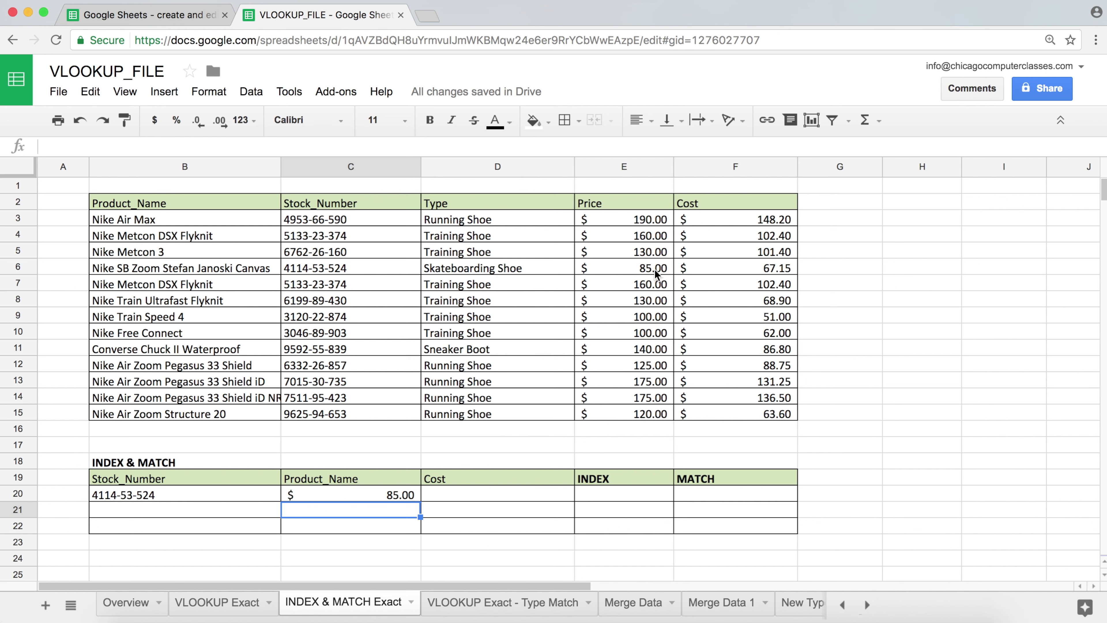
click(392, 273)
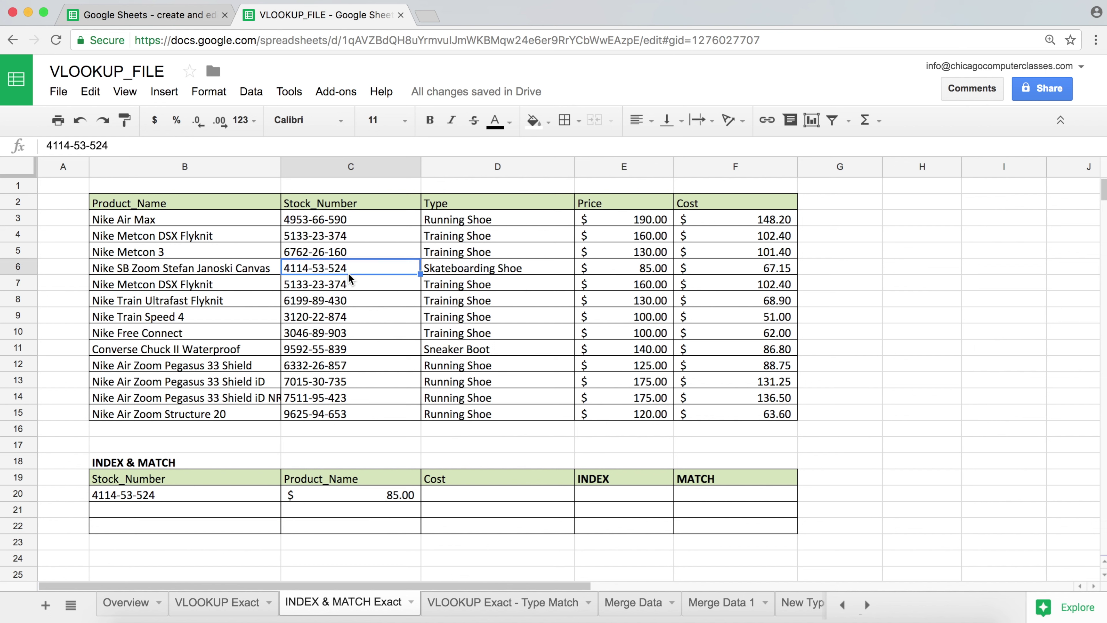
Review B6, C6 and the stock numbers C3:C15, then put C20's VLOOKUP into edit mode.
click(204, 267)
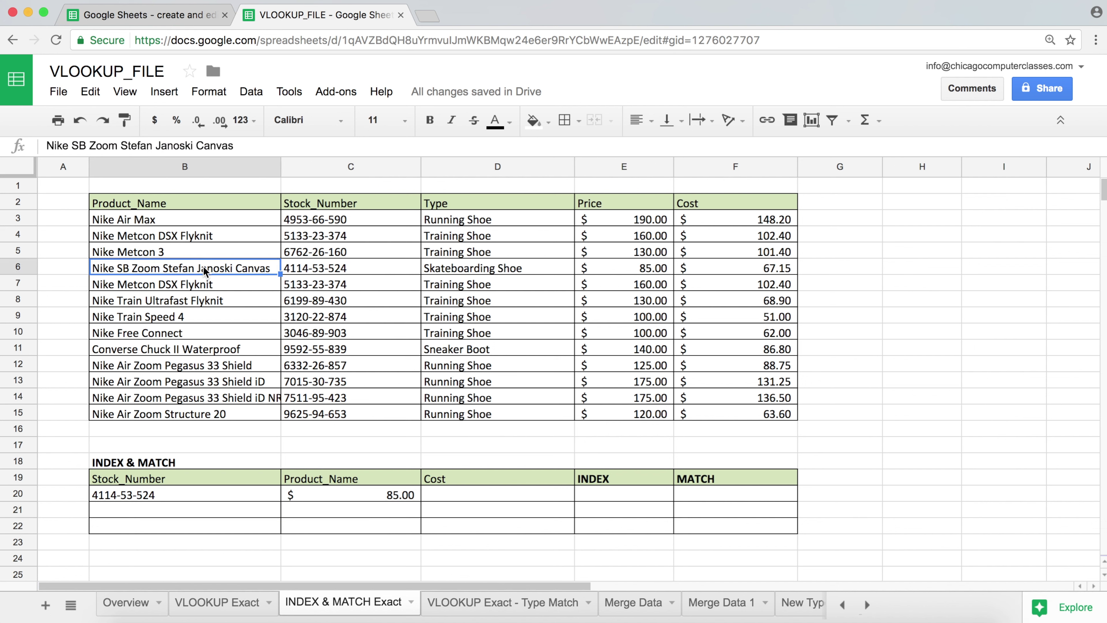
click(338, 268)
click(218, 269)
drag(314, 219, 315, 414)
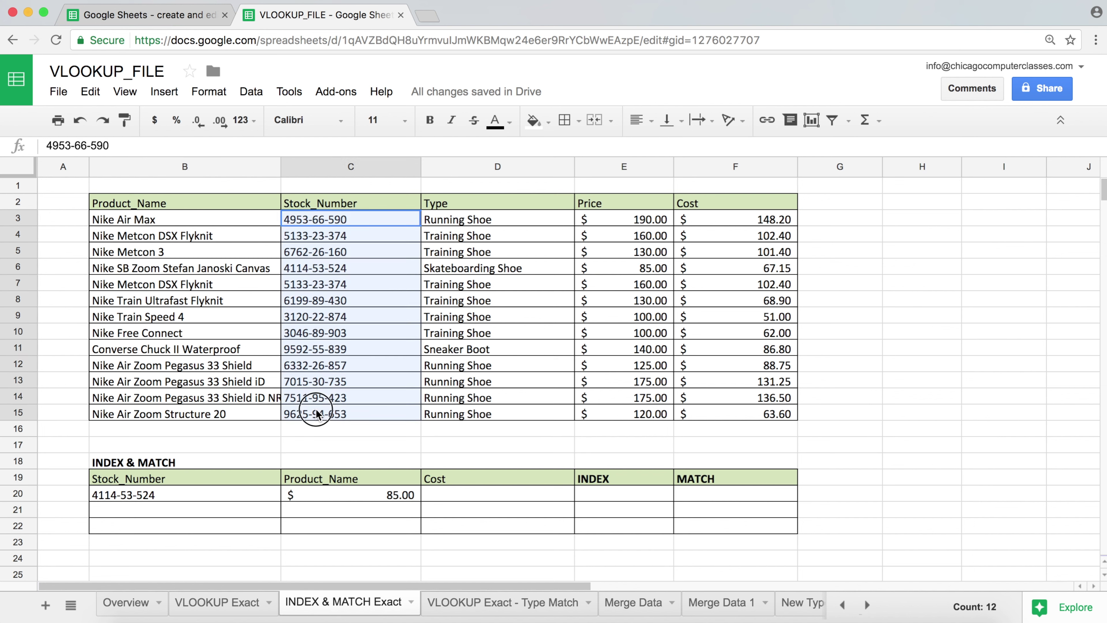
click(360, 496)
double_click(361, 494)
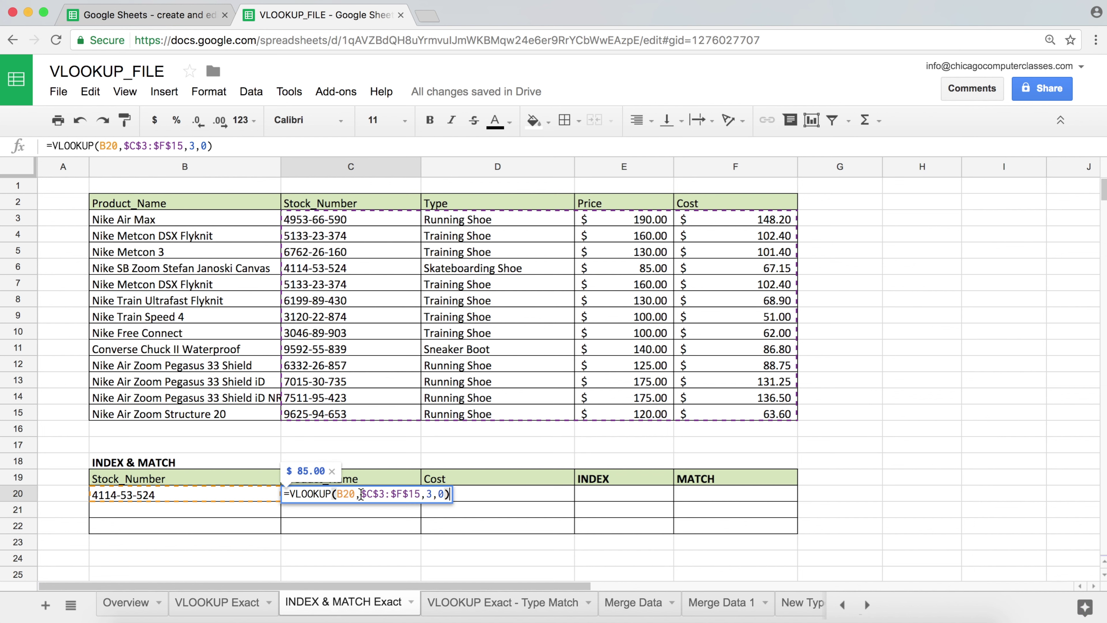
click(428, 499)
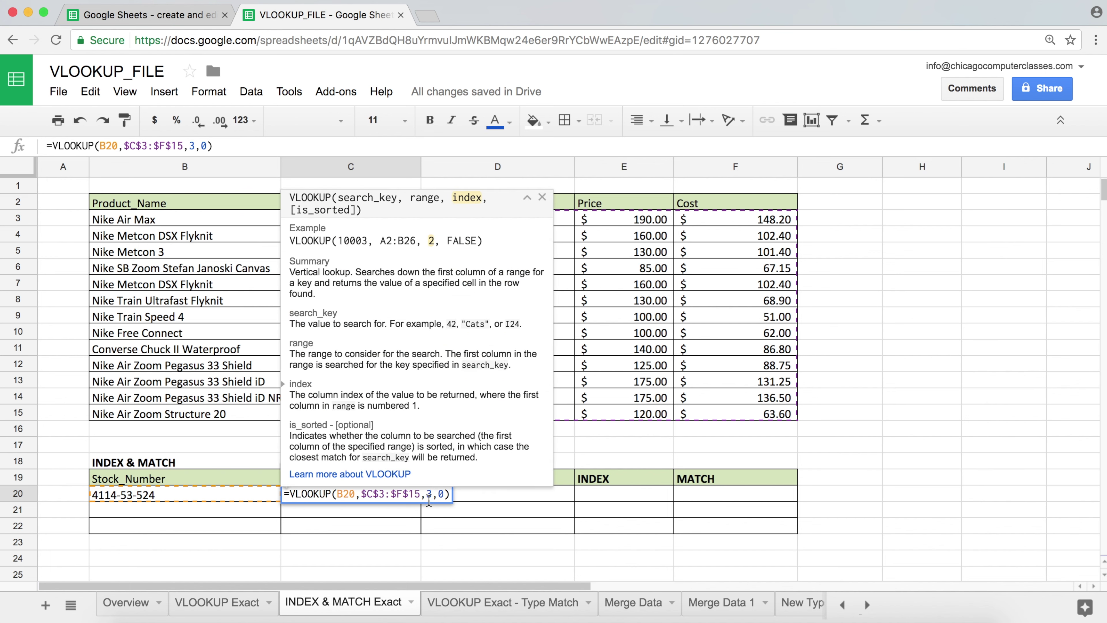
key(BackSpace)
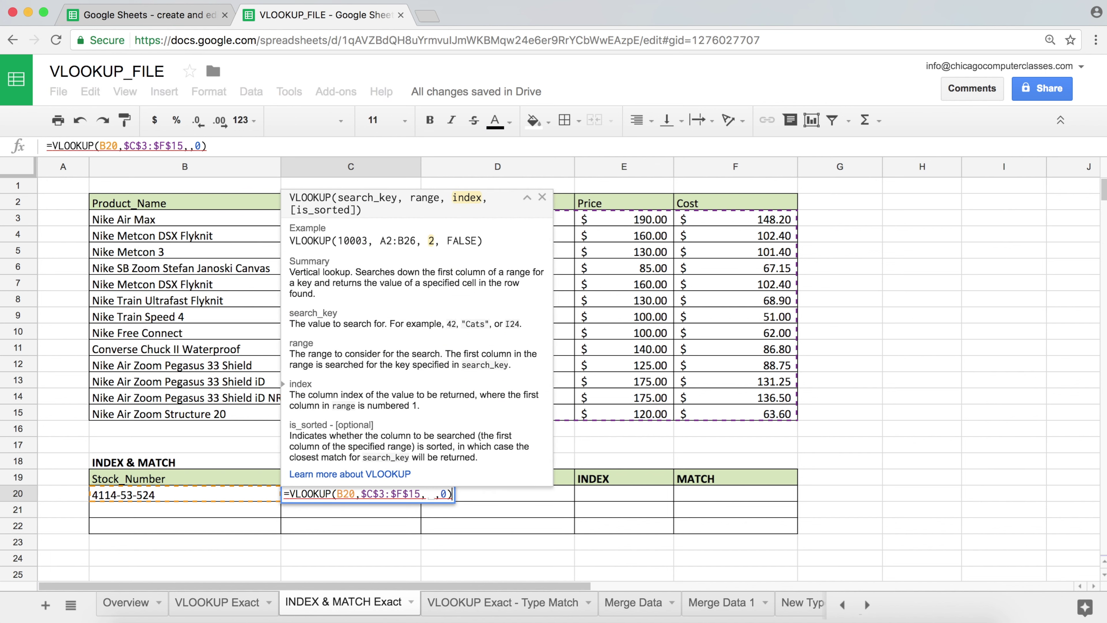
text(-1)
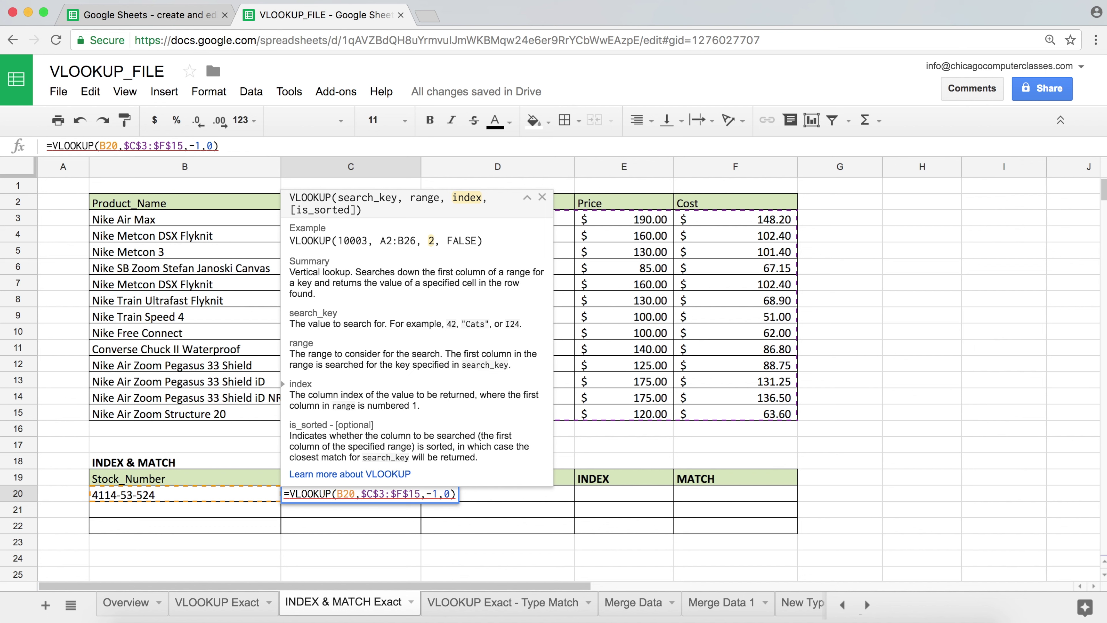
key(BackSpace)
key(BackSpace)
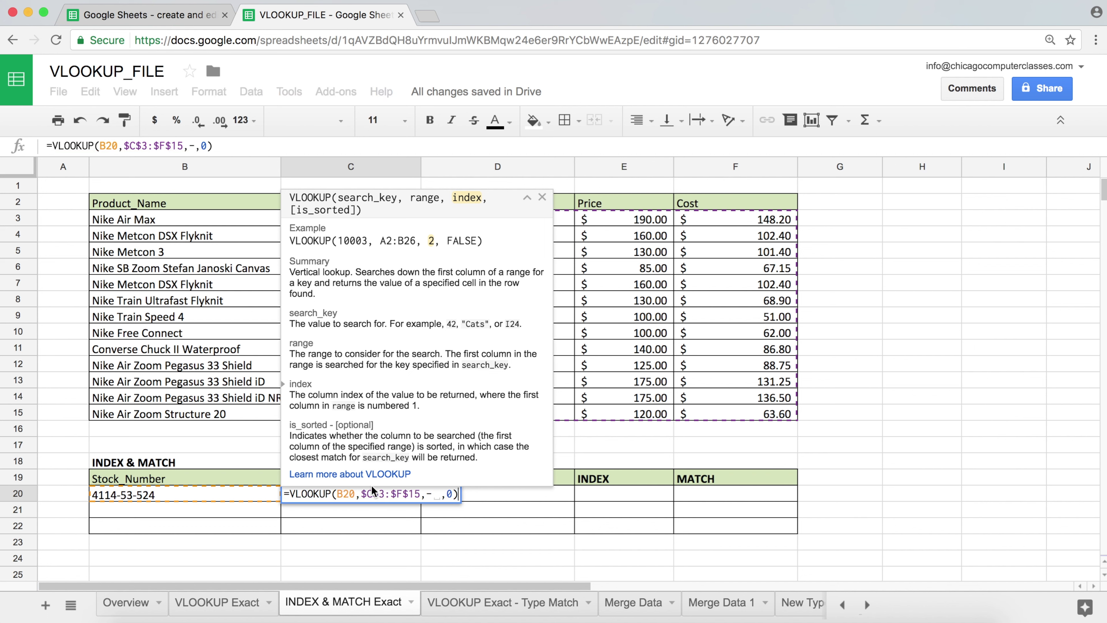
click(209, 223)
drag(209, 223, 702, 416)
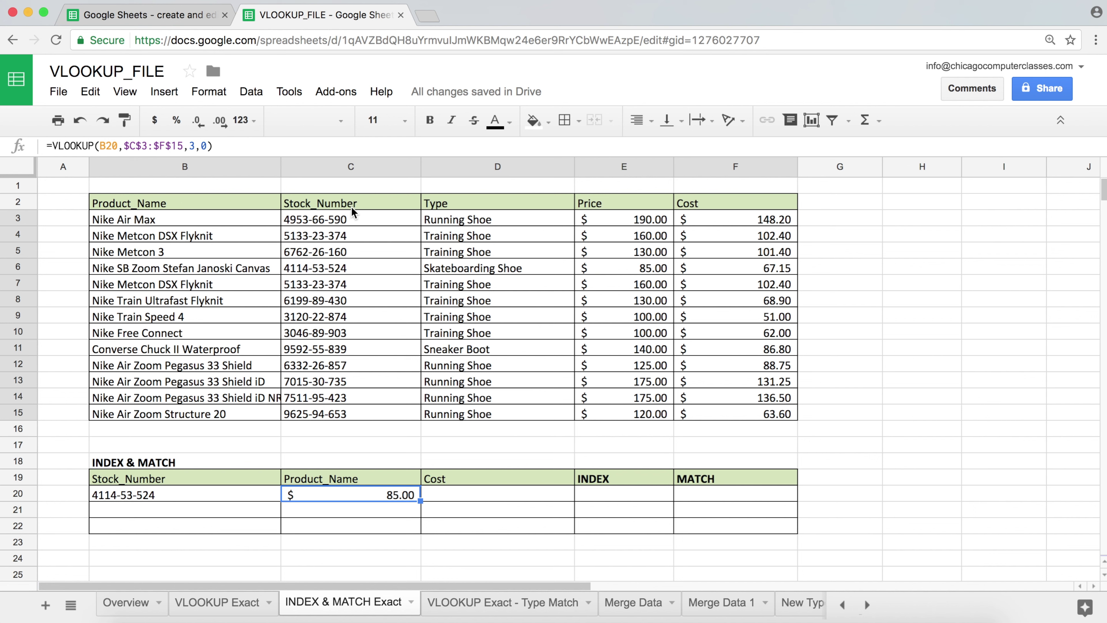
drag(352, 208, 356, 415)
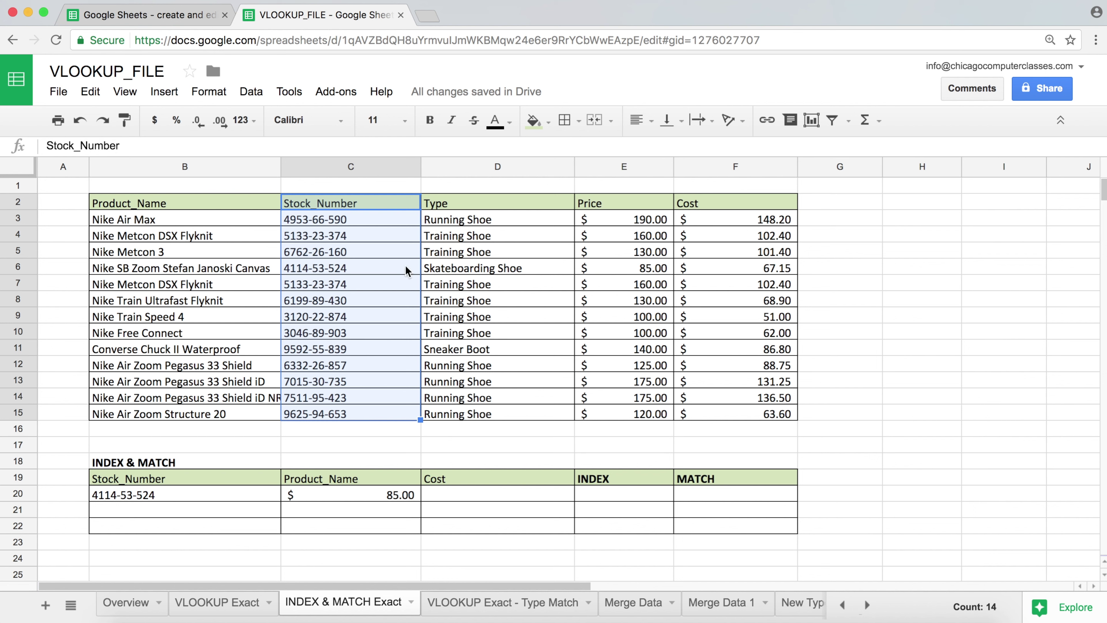
click(392, 496)
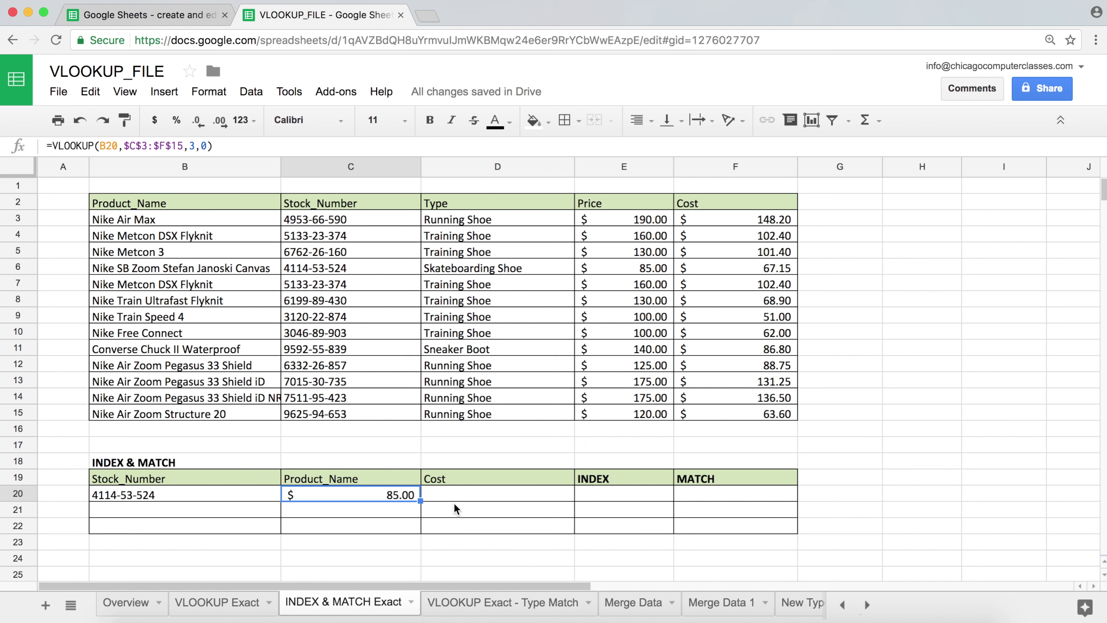
Widen column E so Nike Train Ultrafast Flyknit shows in full.
drag(673, 166, 721, 168)
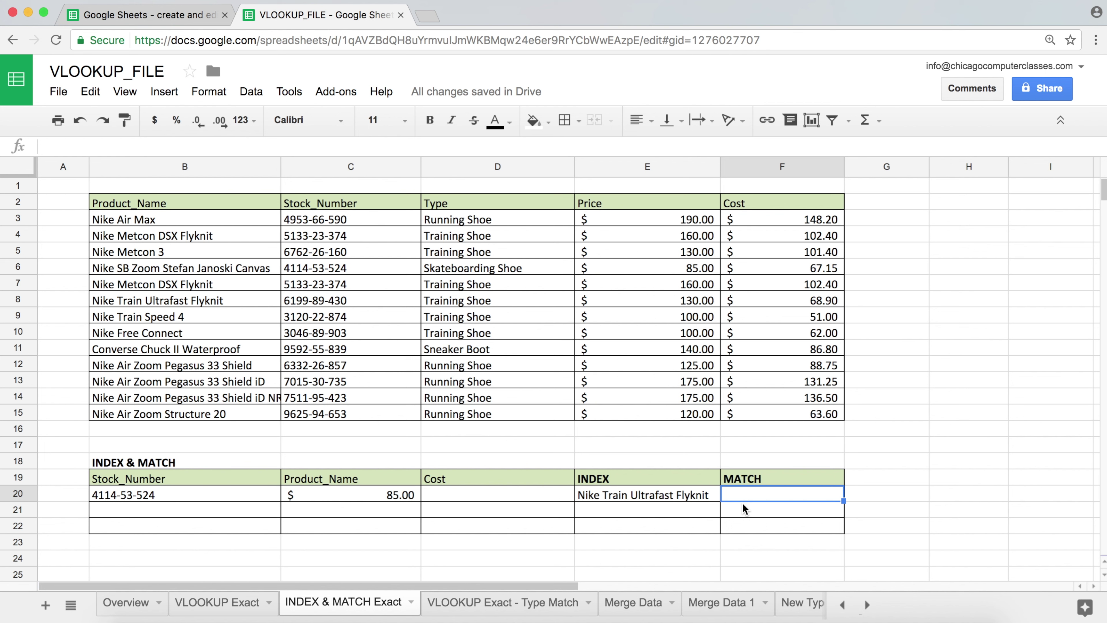
Begin =MATCH(B20, in F20 and add the Stock_Number range C3:C15.
text(=ma)
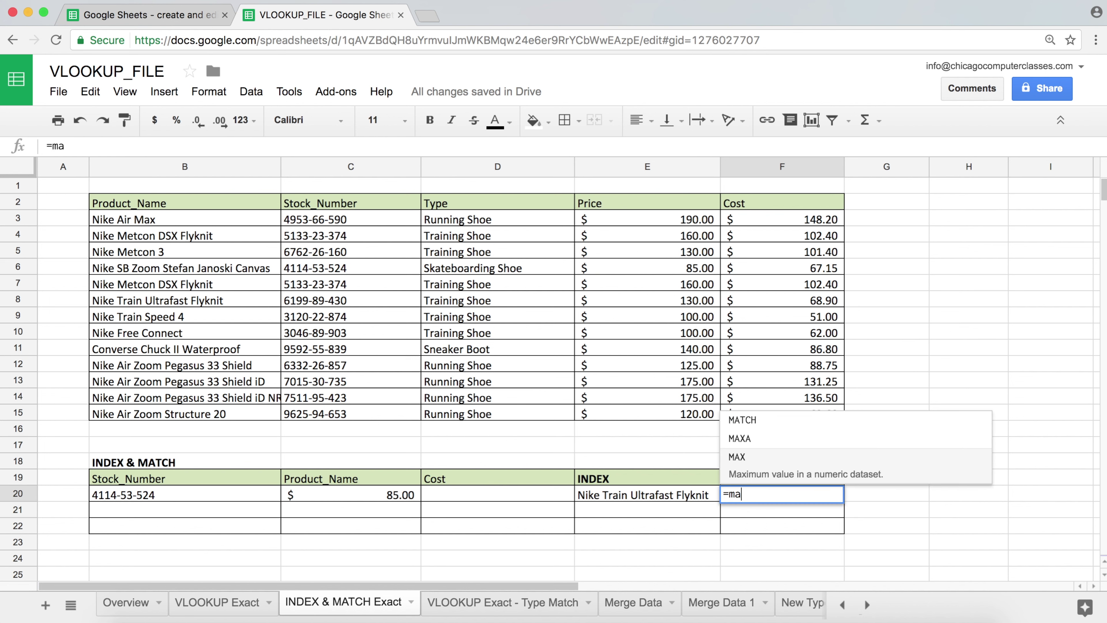
key(Up)
key(Up)
key(Tab)
click(136, 499)
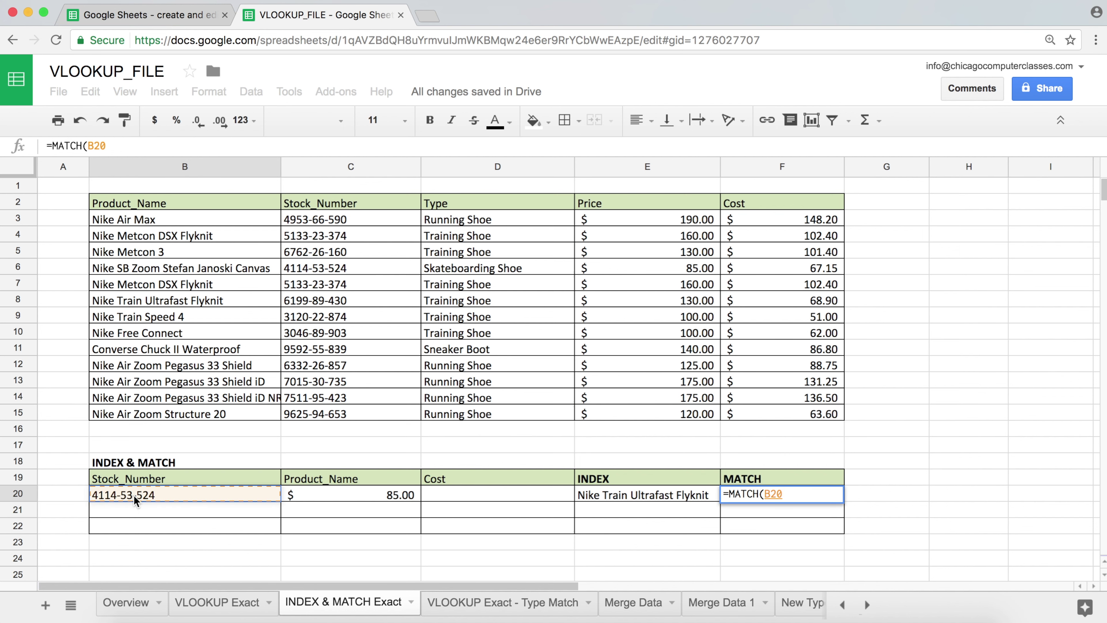
text(,)
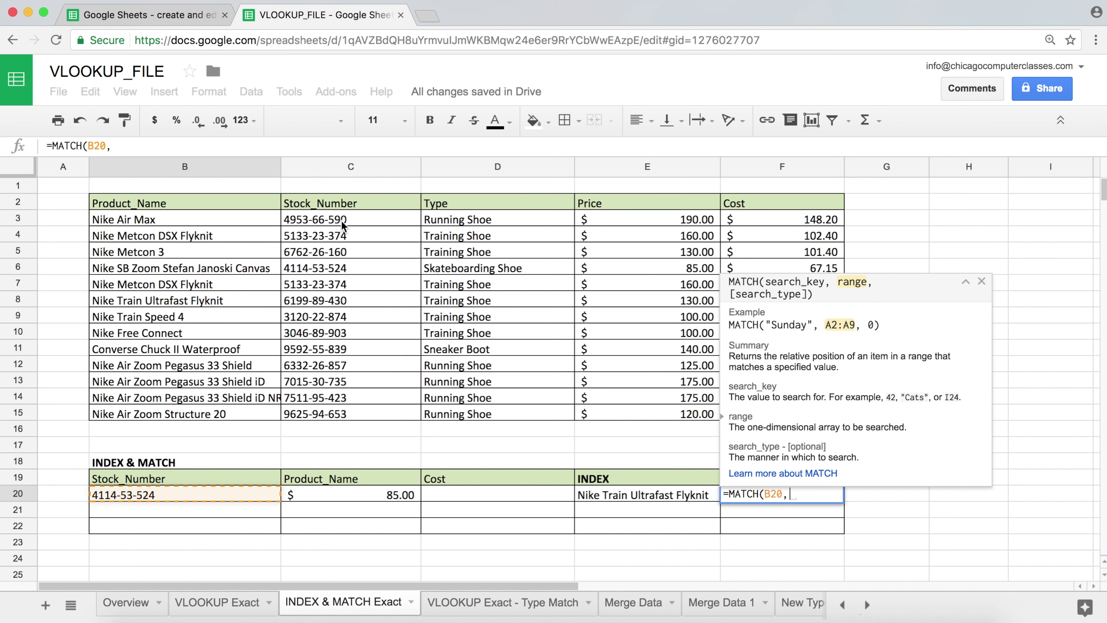
drag(347, 219, 370, 416)
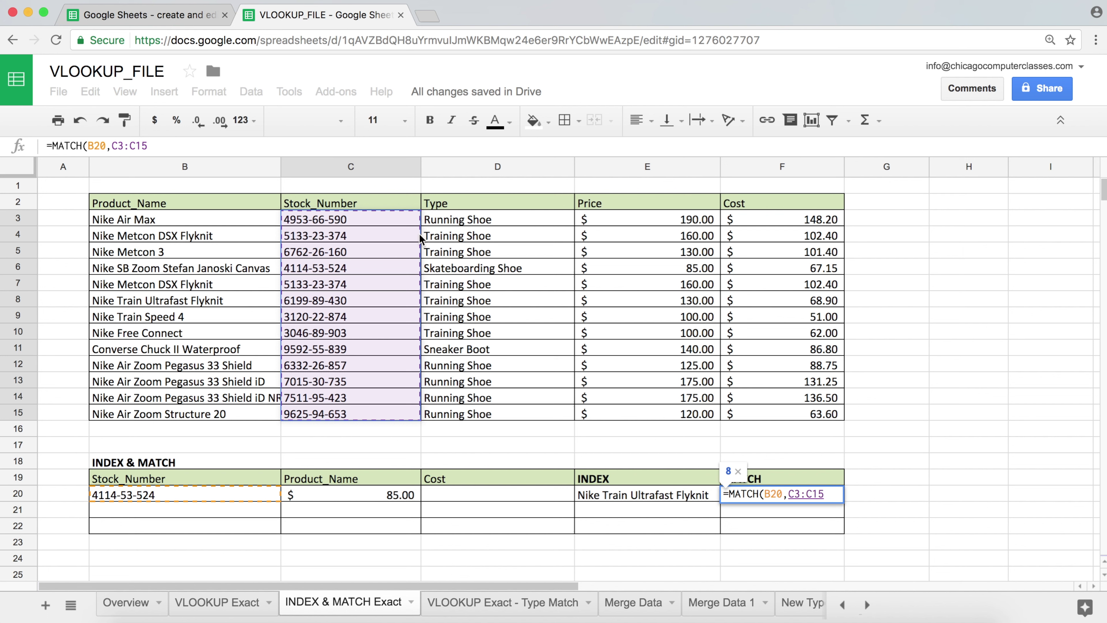
Complete F20 as =MATCH(B20,$C$3:$C$15,0), which returns position 4.
key(F4)
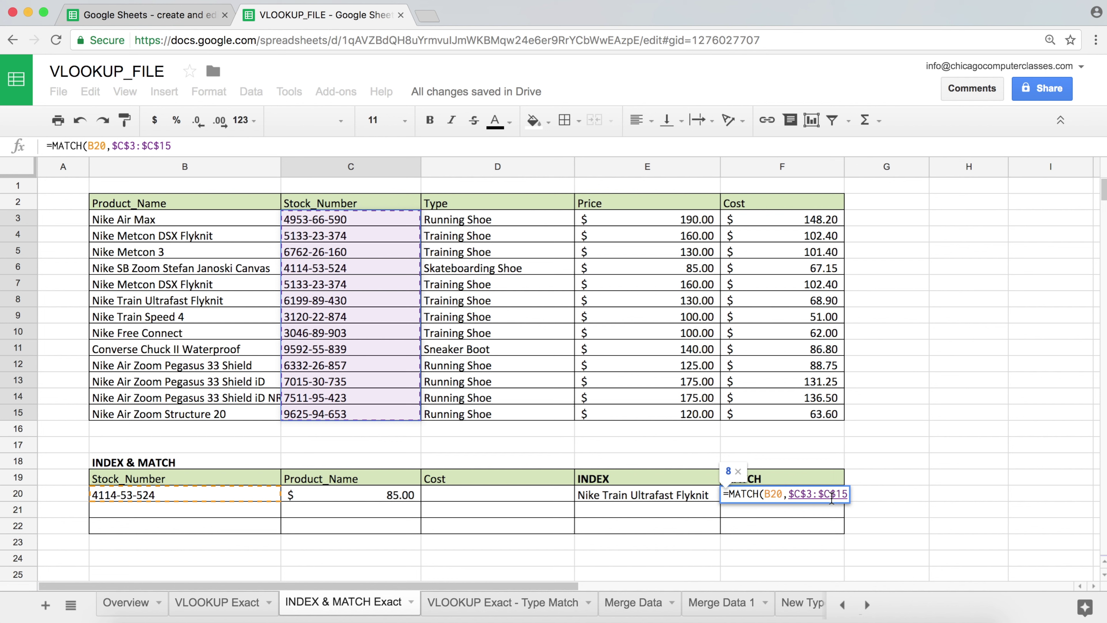
click(848, 494)
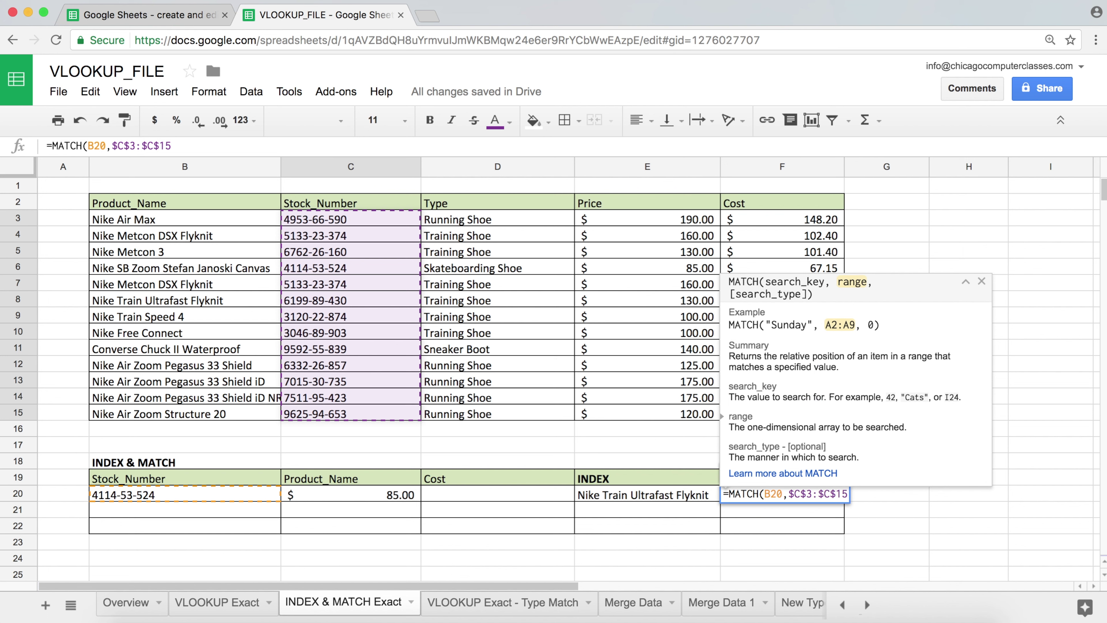
text(,)
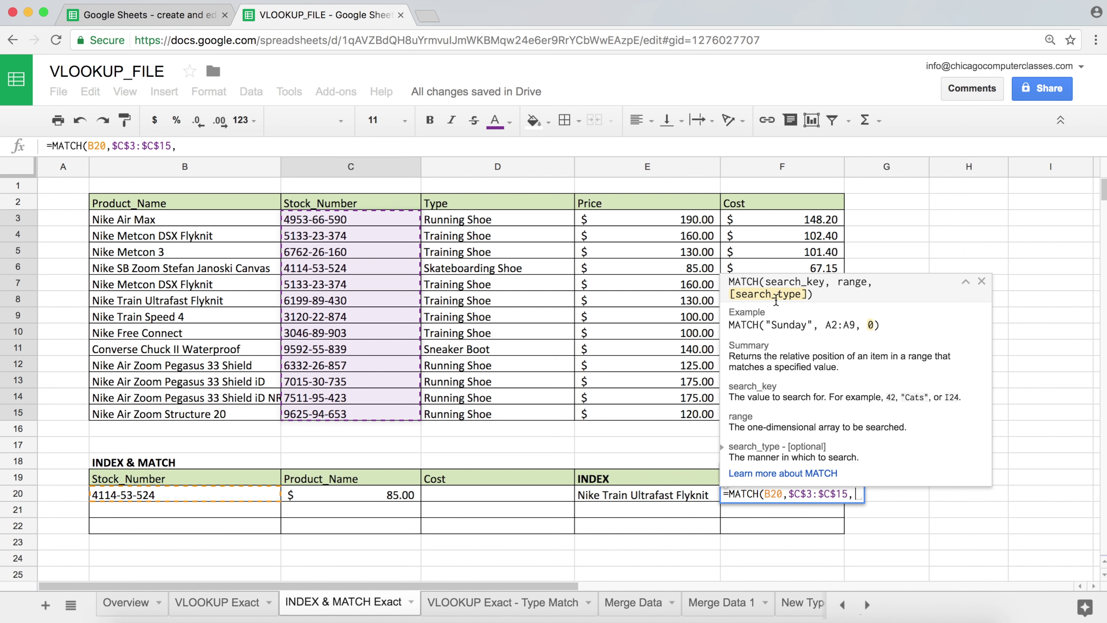
text(0)
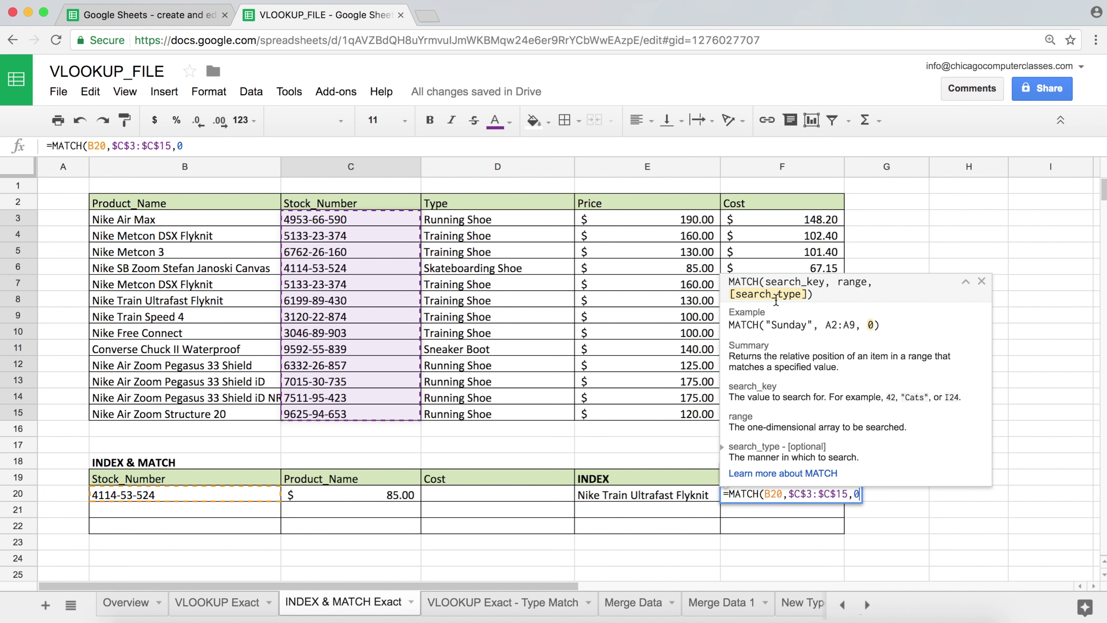
text())
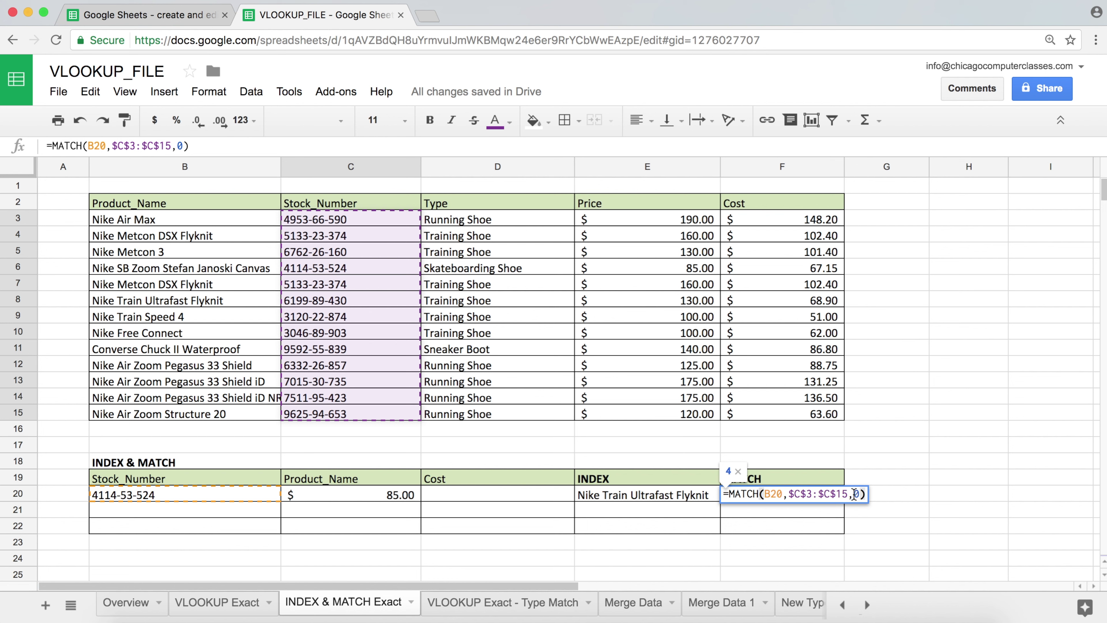
click(797, 514)
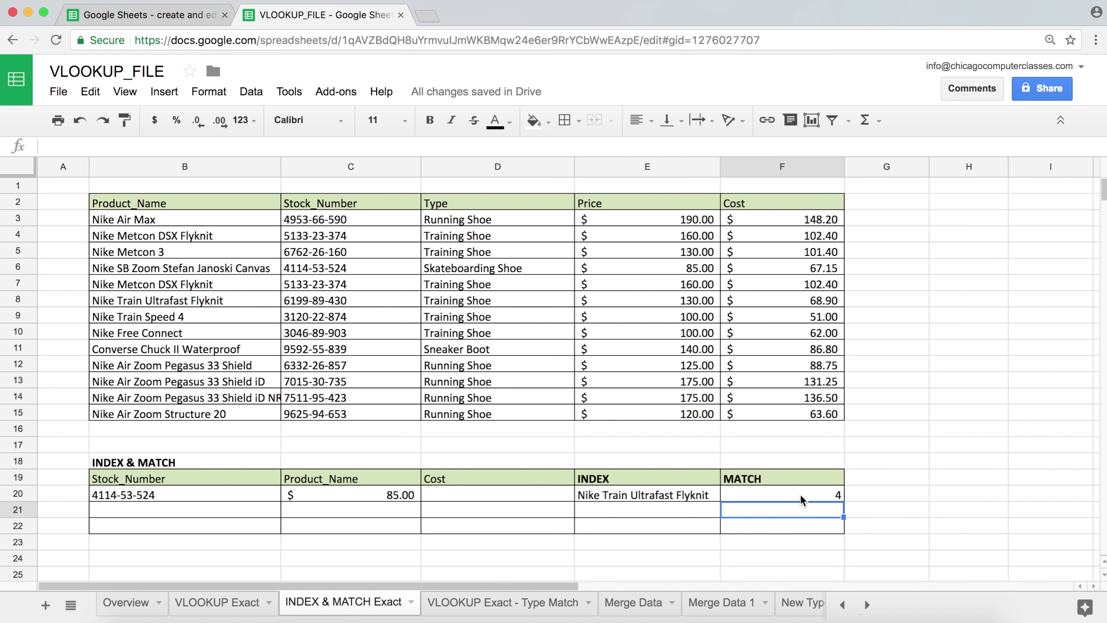
click(800, 497)
double_click(797, 496)
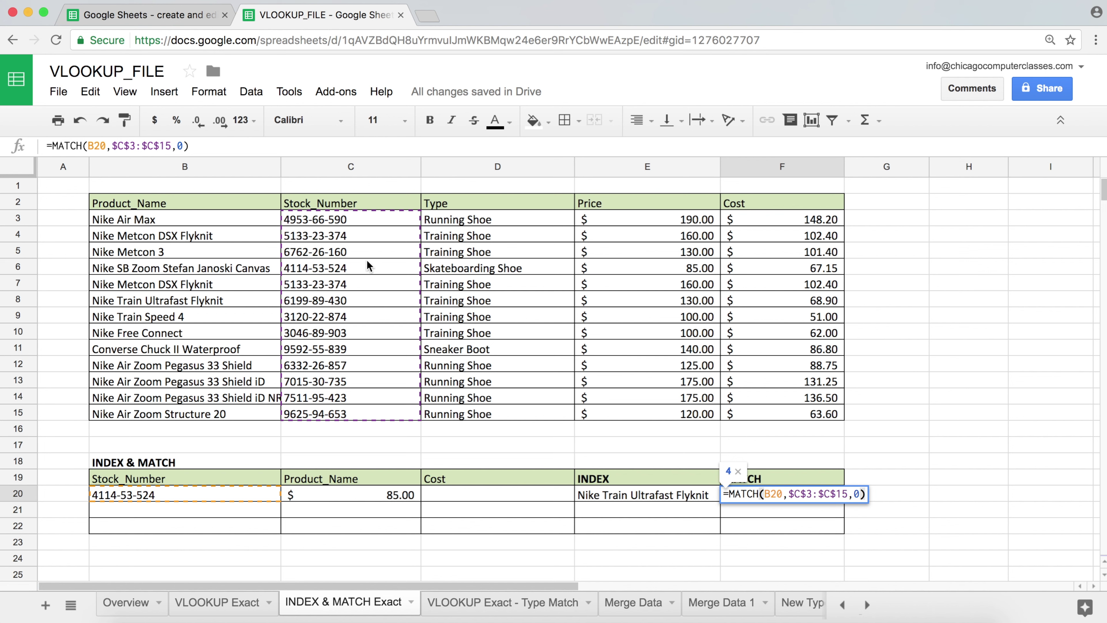
key(Return)
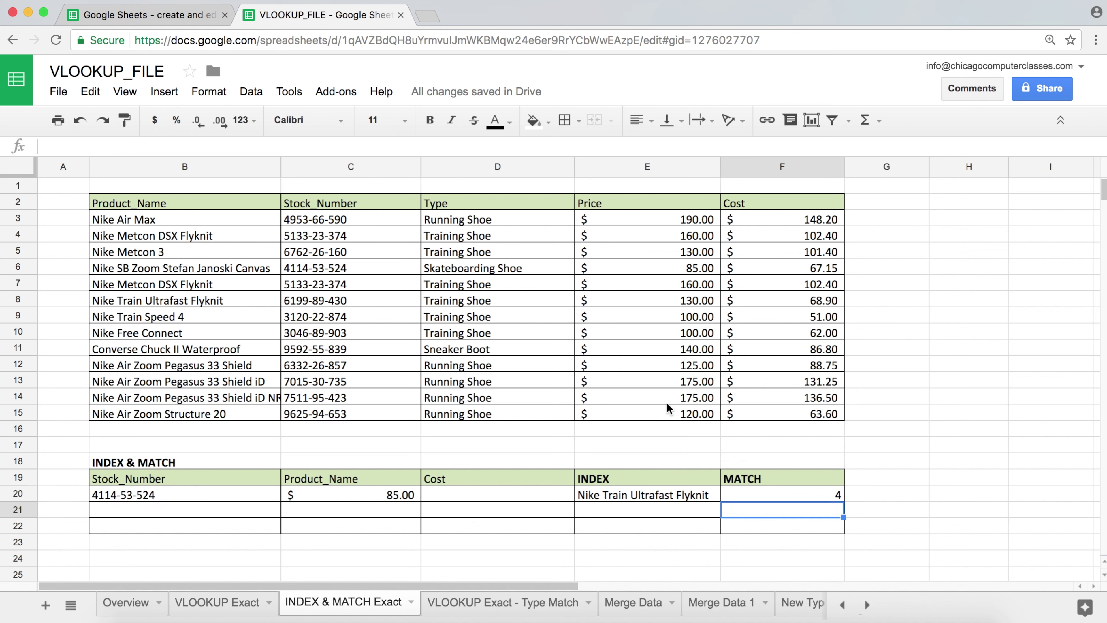
click(829, 497)
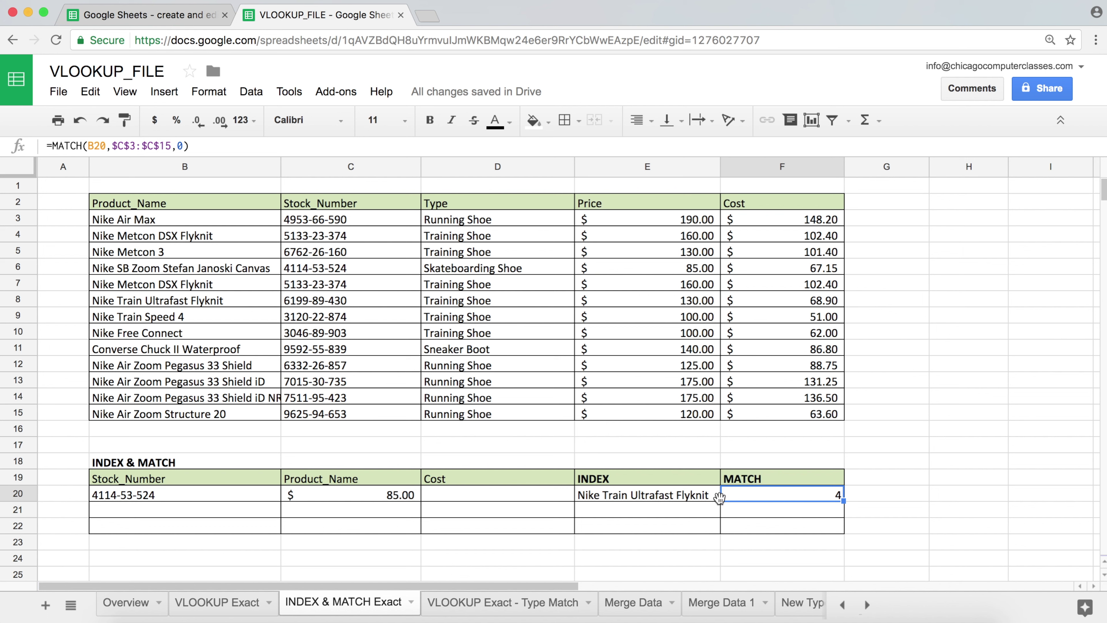
Change E20's INDEX row argument from 6 to 4 and widen column E.
click(696, 496)
double_click(693, 495)
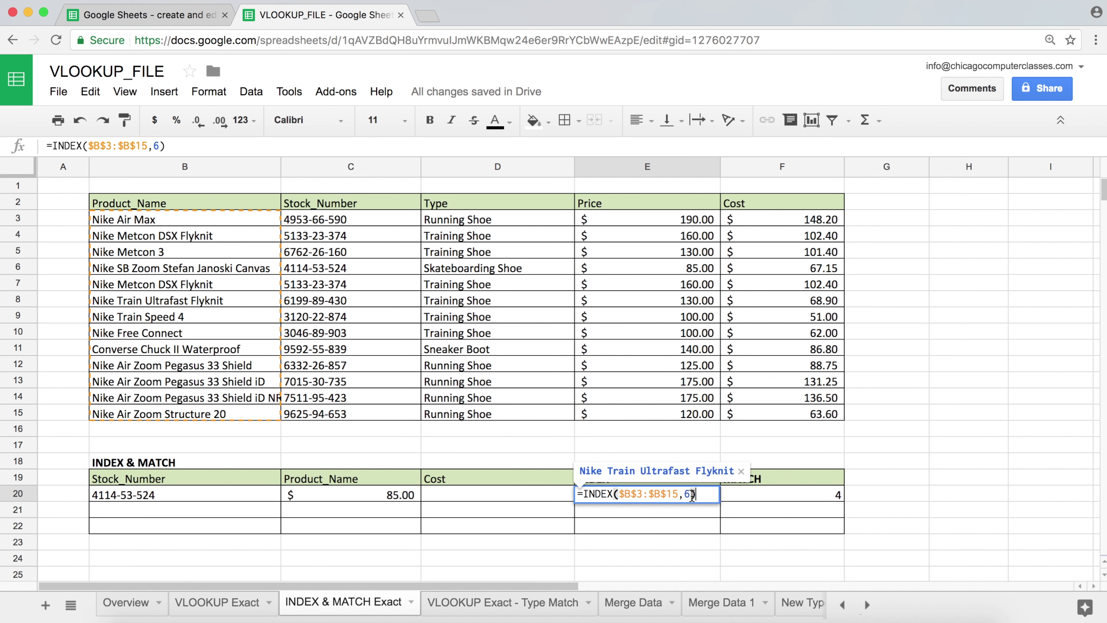
double_click(687, 495)
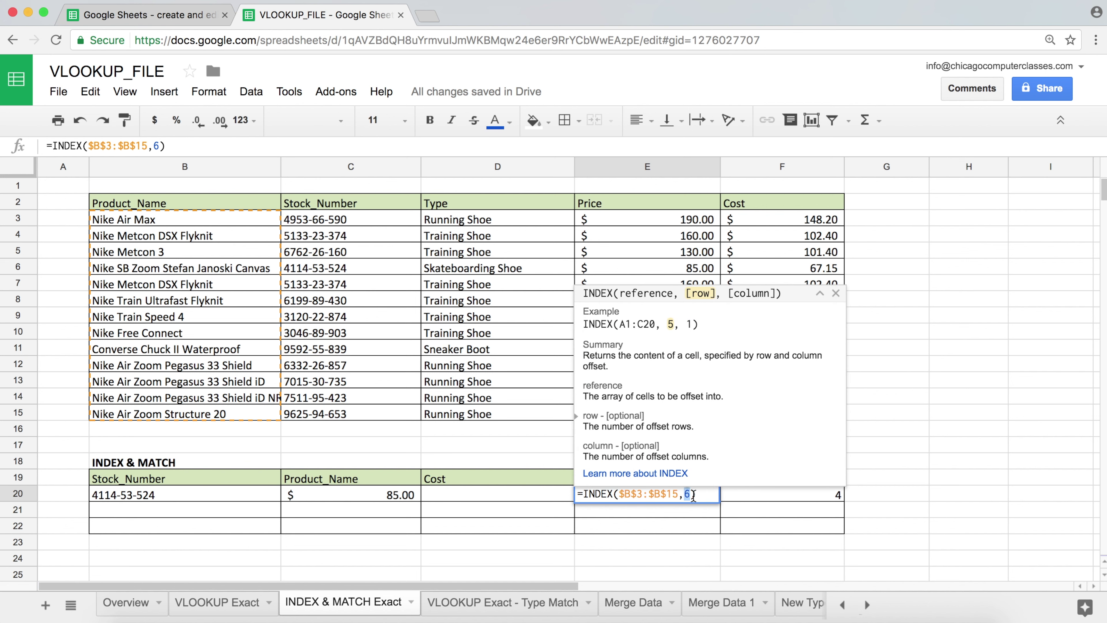
text(4)
key(Return)
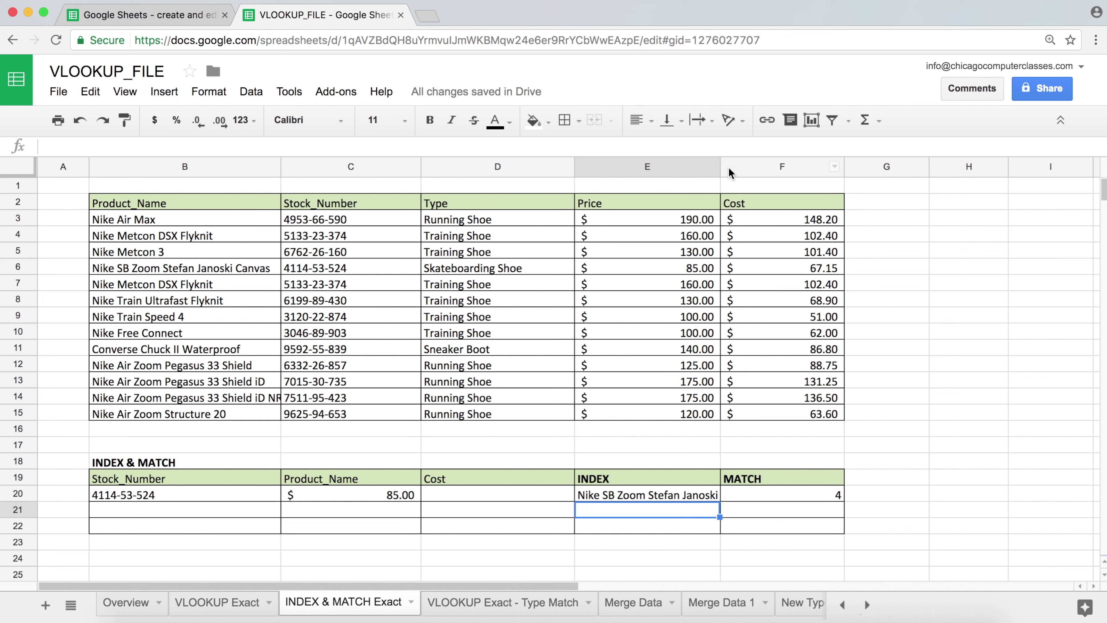
drag(726, 172, 736, 175)
Confirm E20's row 4 matches the fourth product, Nike SB Zoom Stefan Janoski Canvas.
double_click(709, 495)
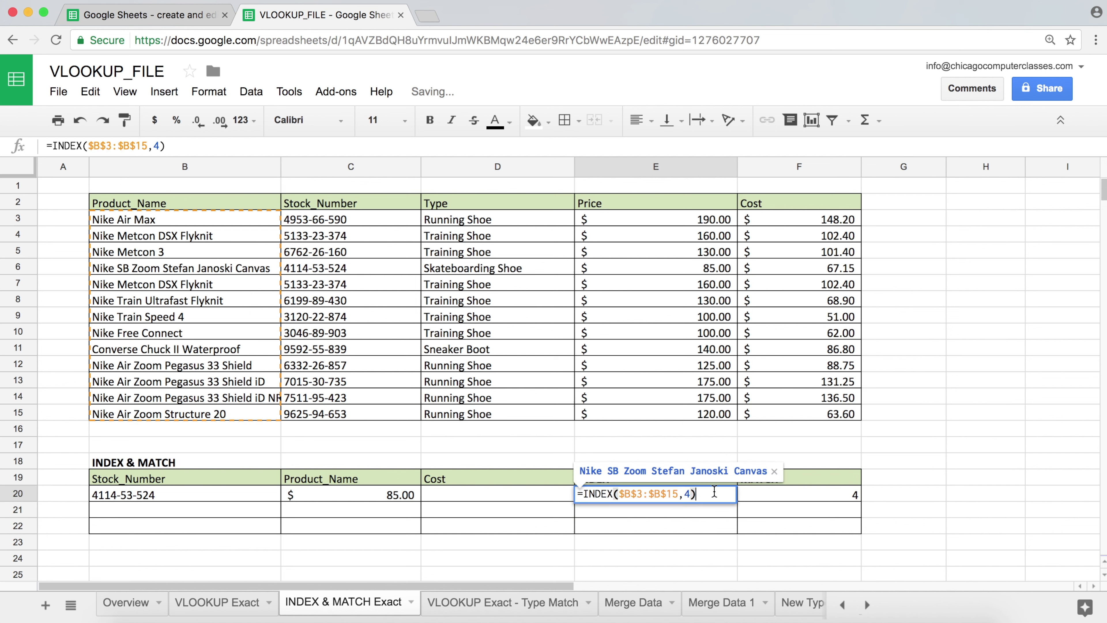
click(687, 494)
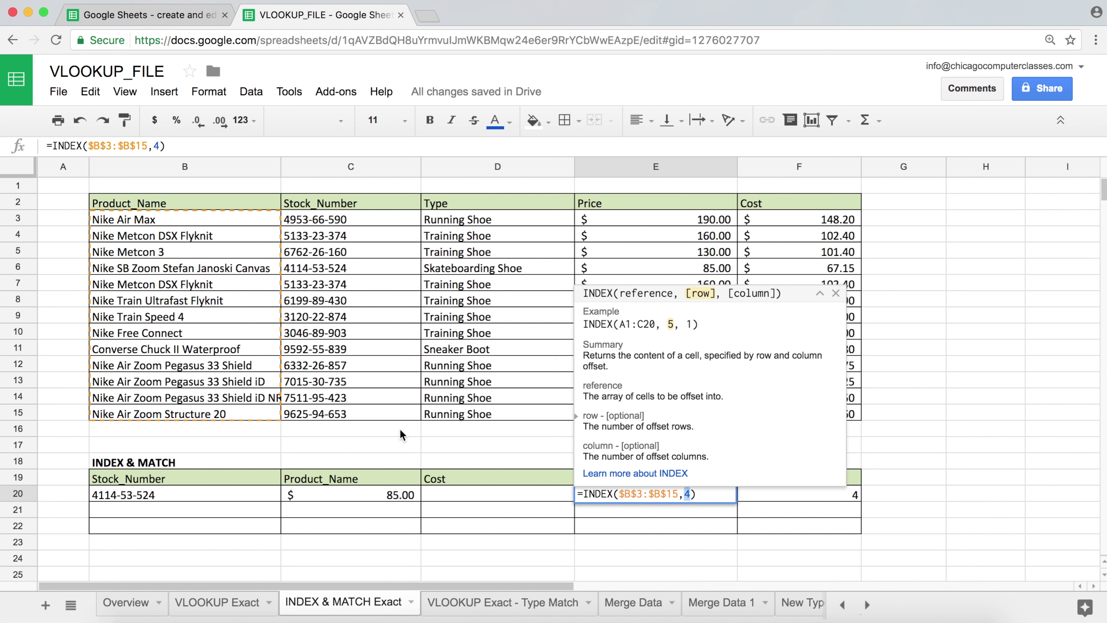
key(Return)
click(146, 222)
click(143, 240)
click(146, 255)
click(148, 272)
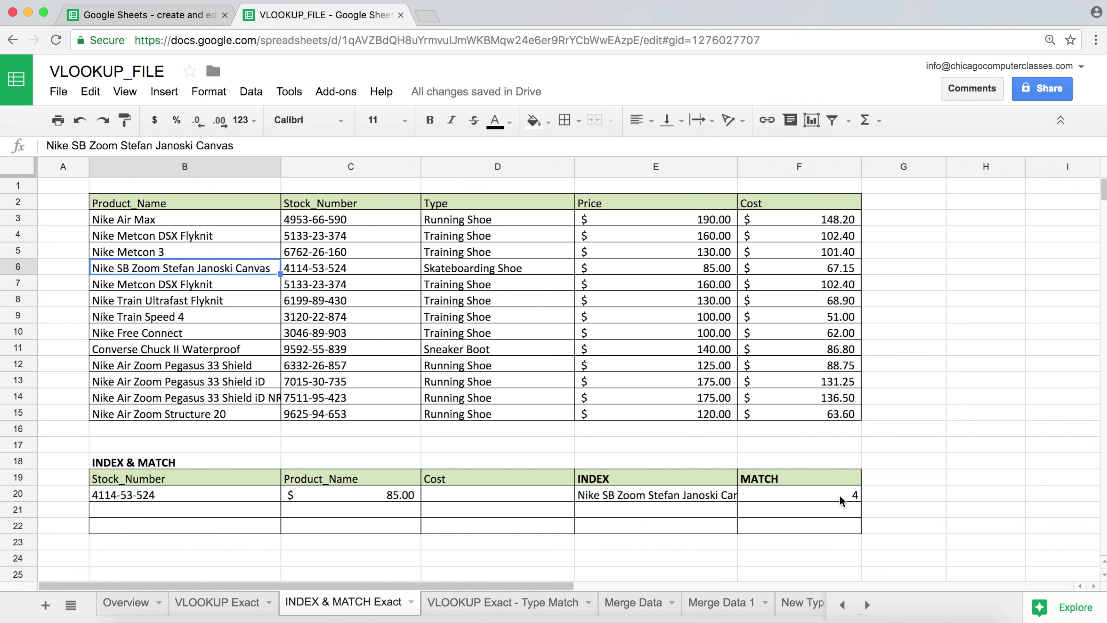
click(132, 492)
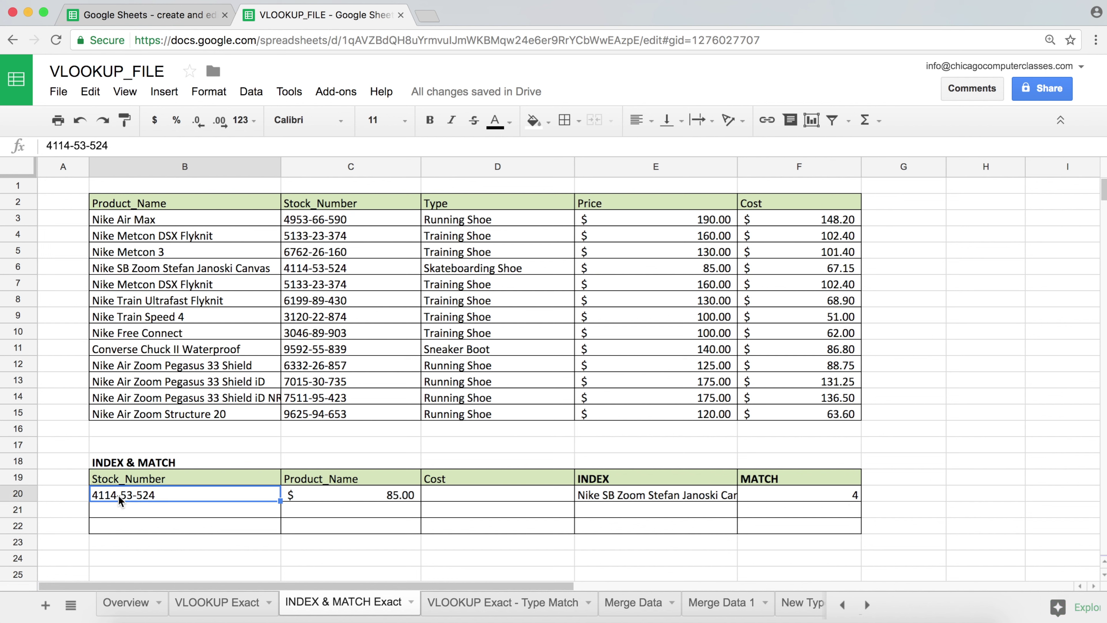
click(347, 221)
click(348, 251)
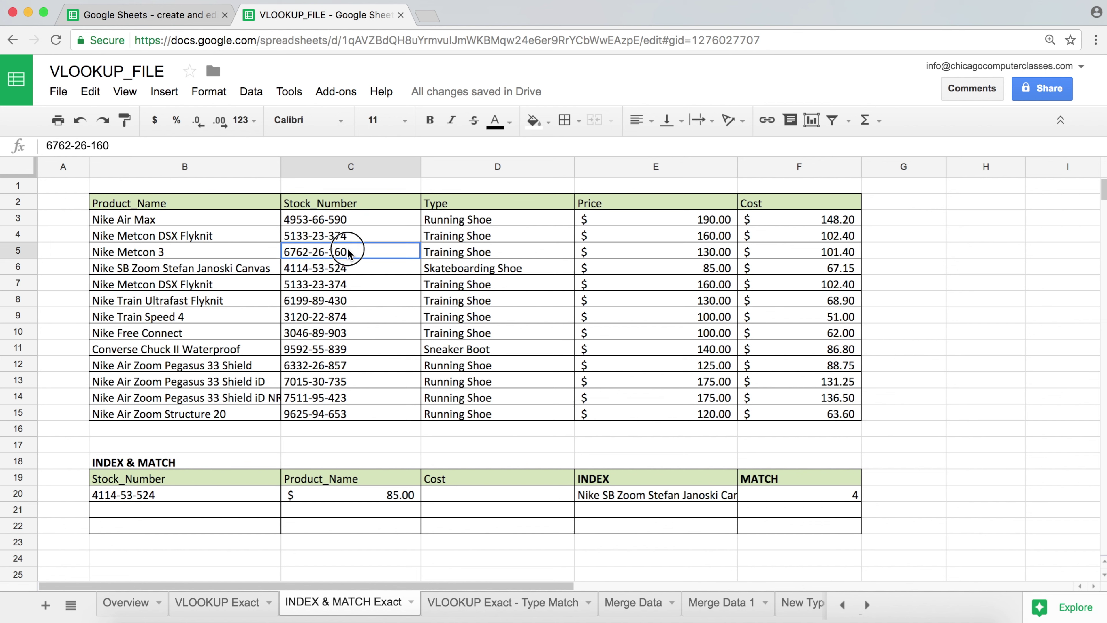
click(348, 267)
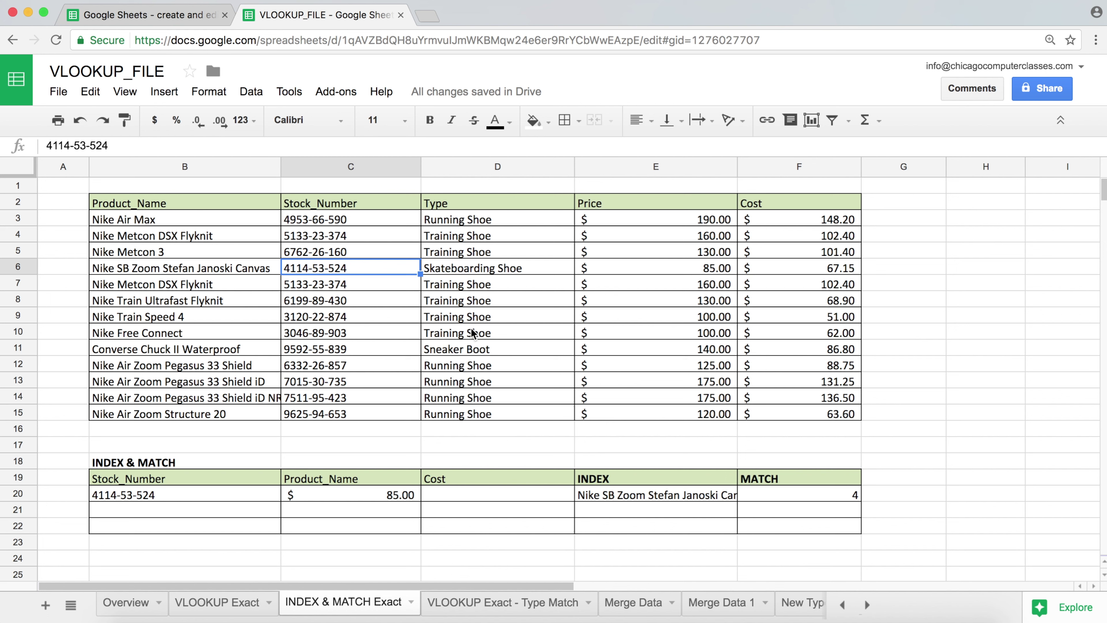
click(209, 269)
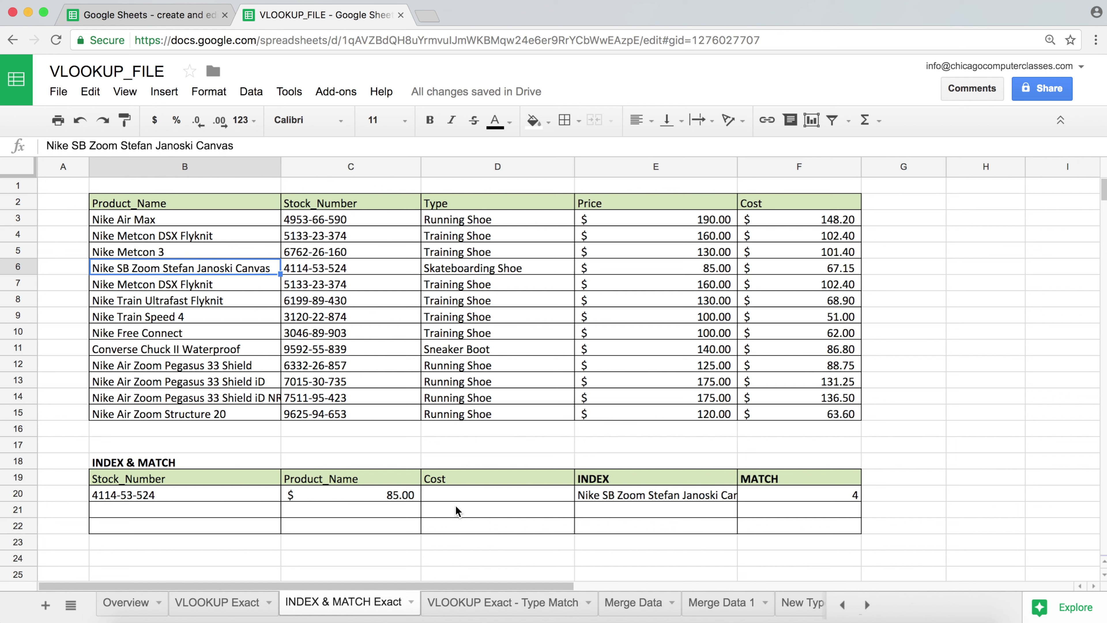
click(397, 494)
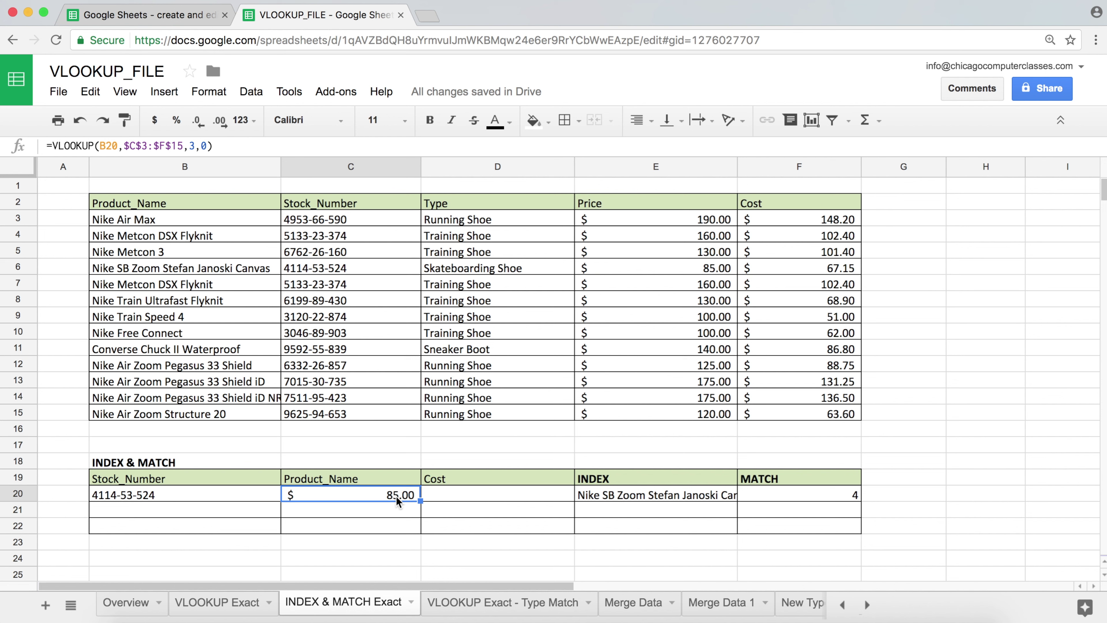
Enter =MATCH(B20,$C$3:$C$15,0) in C20, then reopen it and select the formula text.
text(=ma)
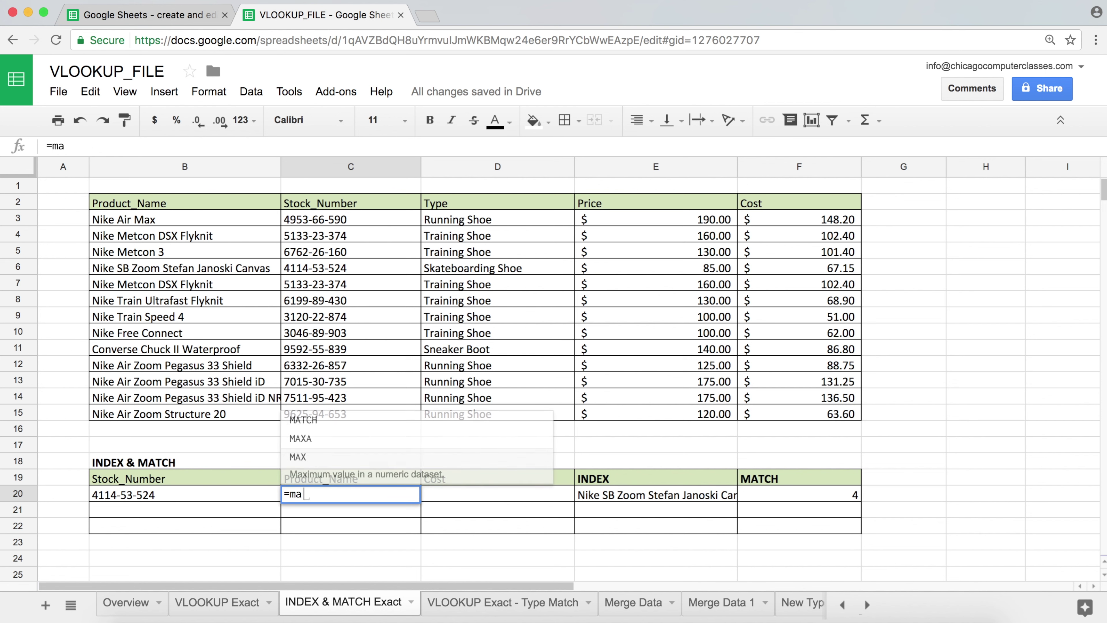
key(Up)
key(Up)
key(Tab)
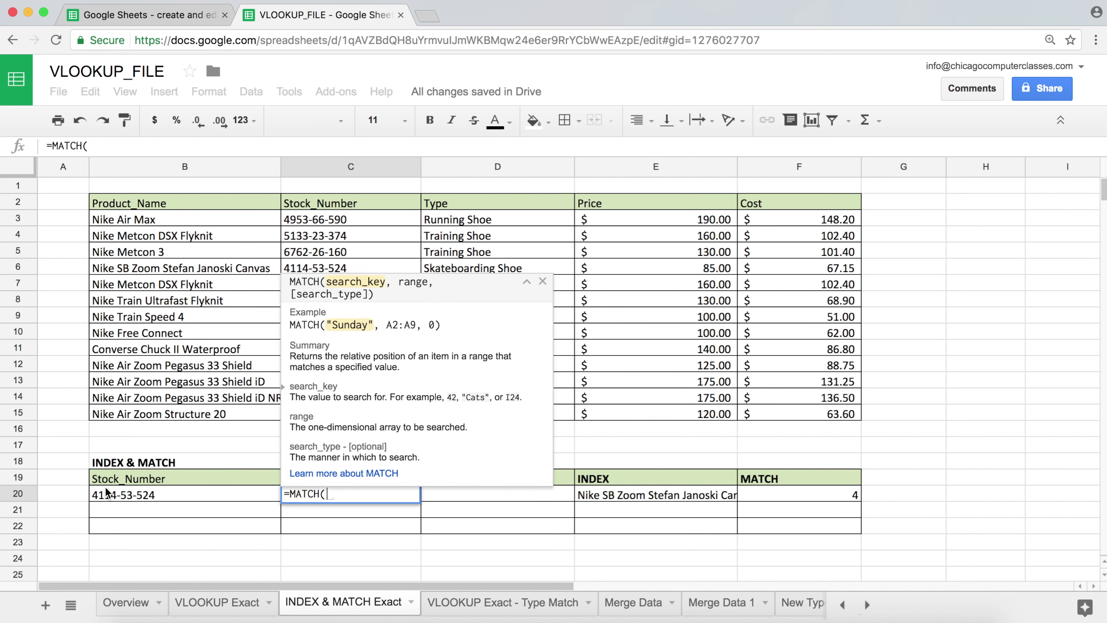
click(152, 497)
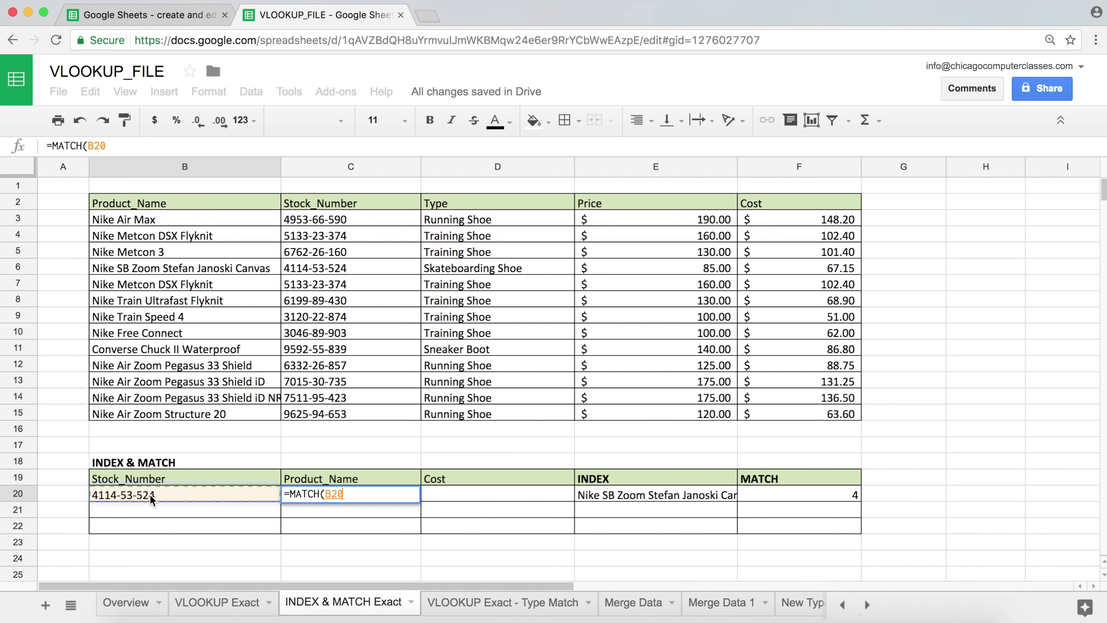
text(,)
drag(323, 221, 354, 413)
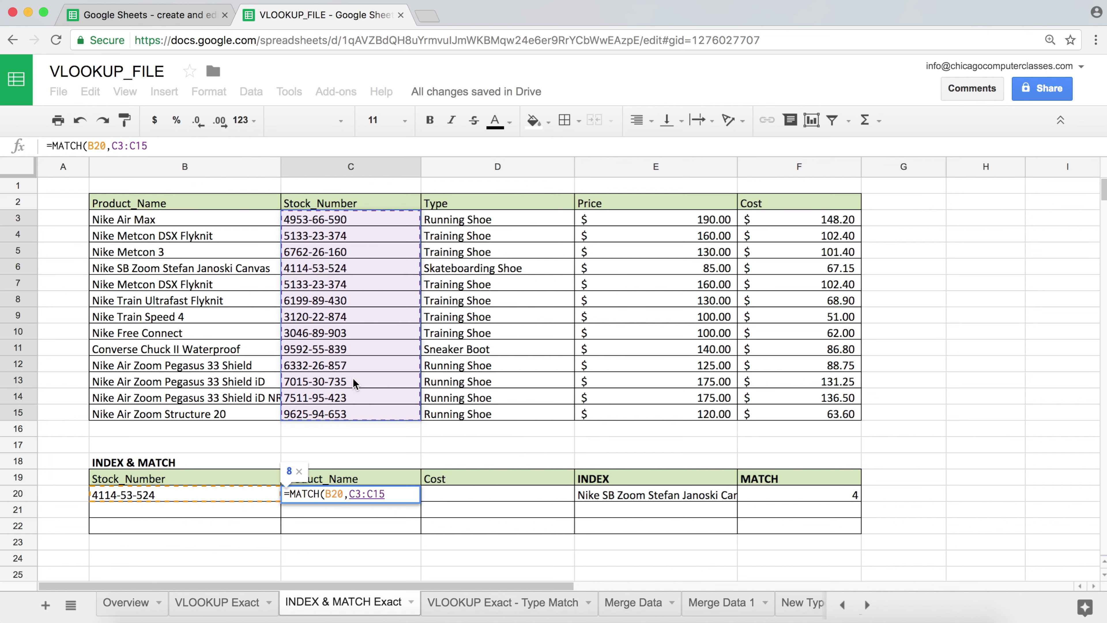
key(F4)
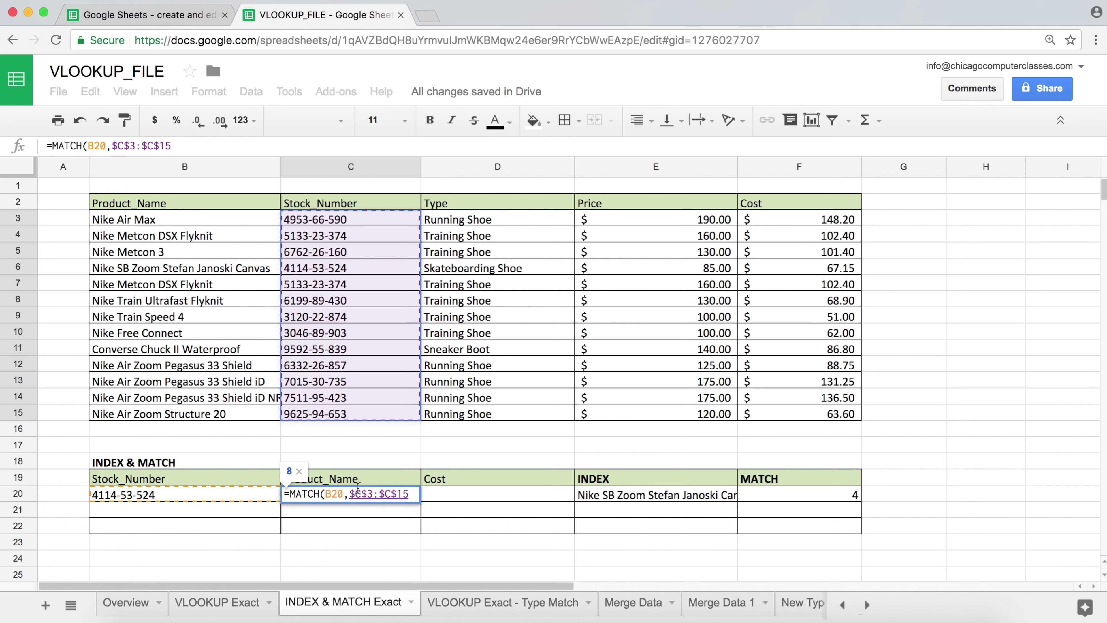
text(,)
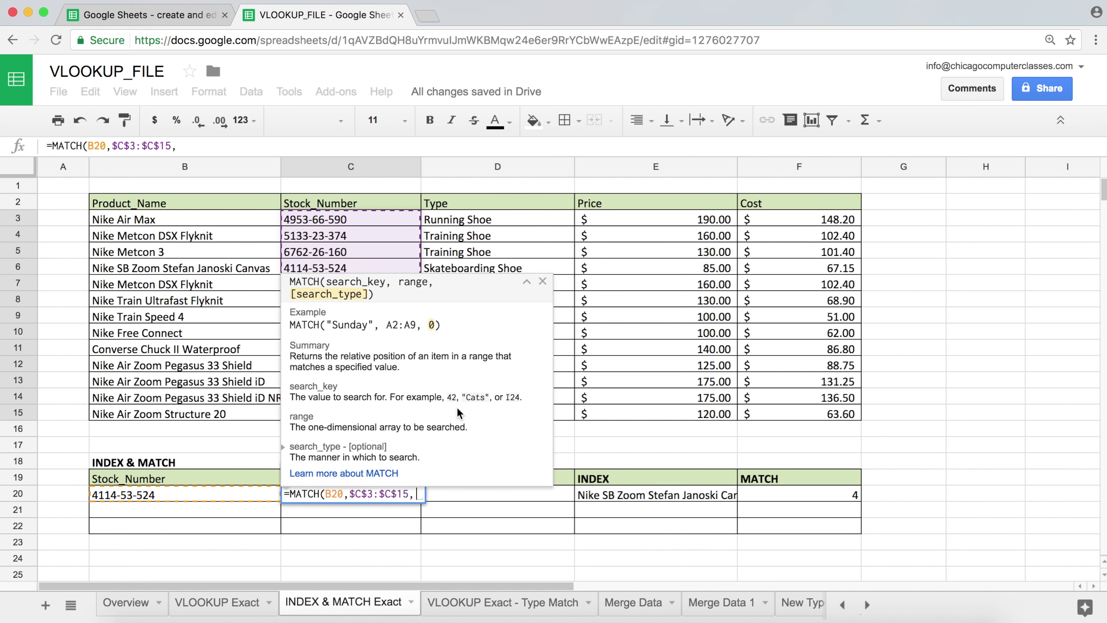
text(0))
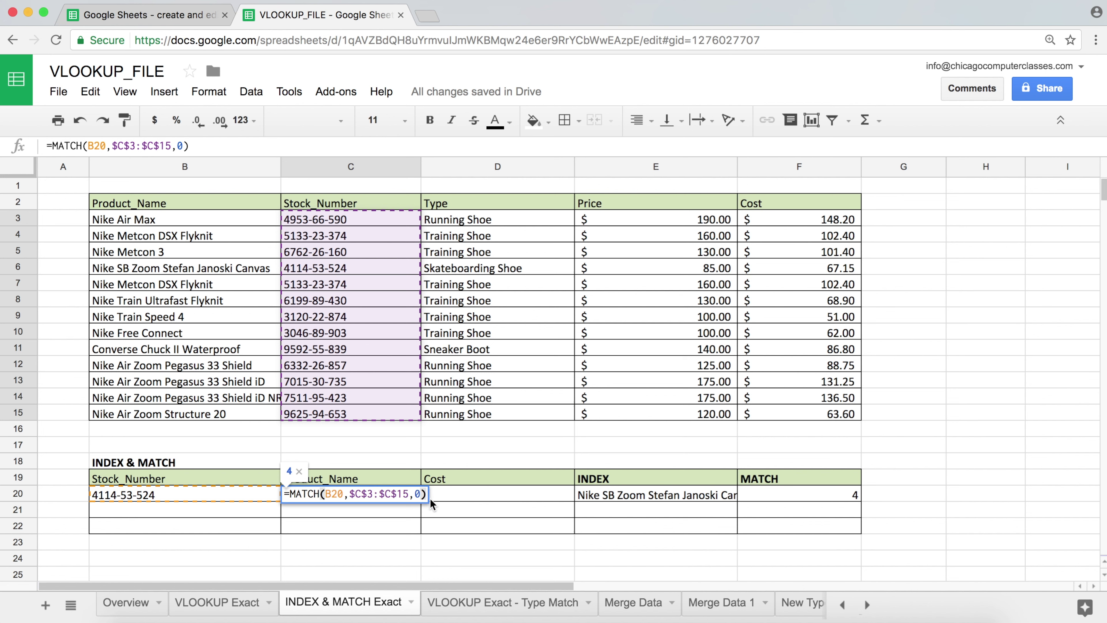
key(Escape)
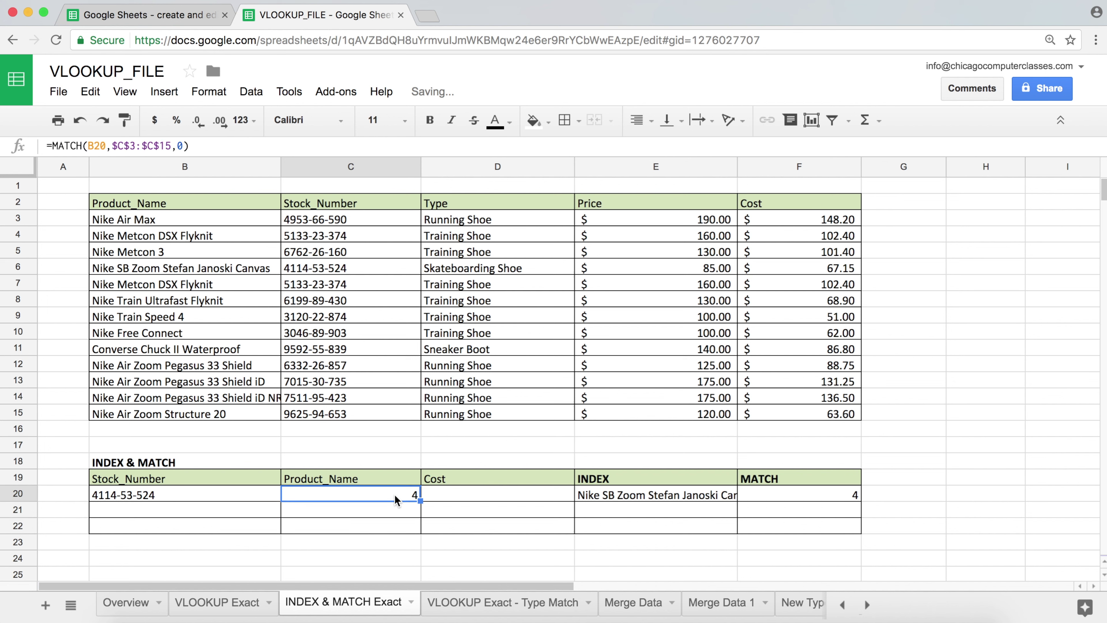
double_click(394, 494)
drag(291, 496, 435, 496)
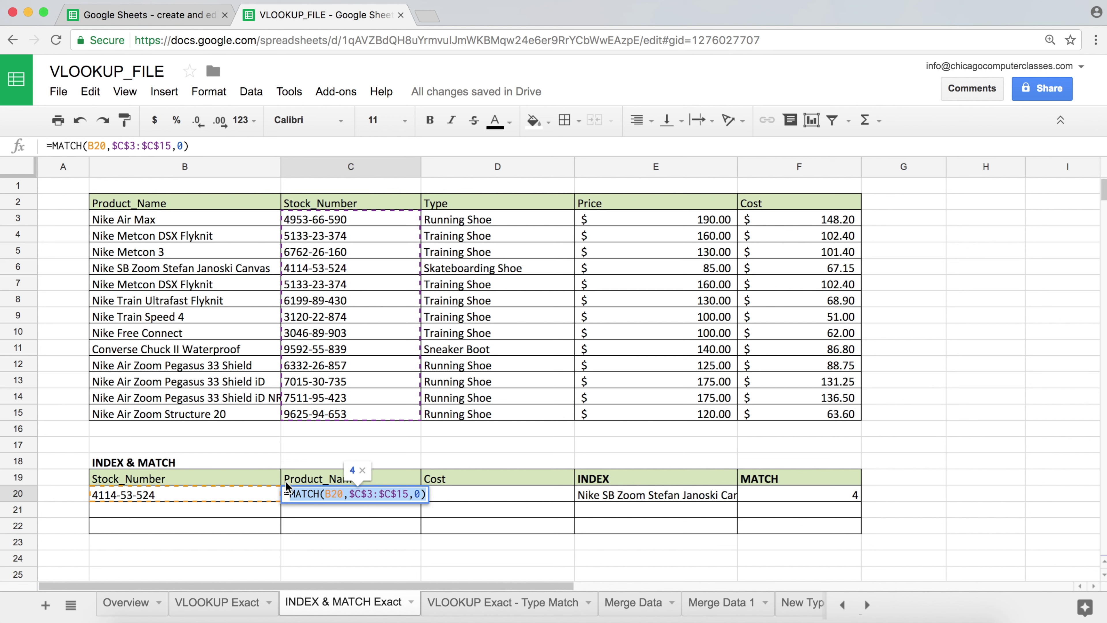
Replace C20's MATCH with =INDEX($B$3:$B$15, and paste the MATCH back as its row argument.
drag(290, 493, 430, 498)
key(super+c)
key(BackSpace)
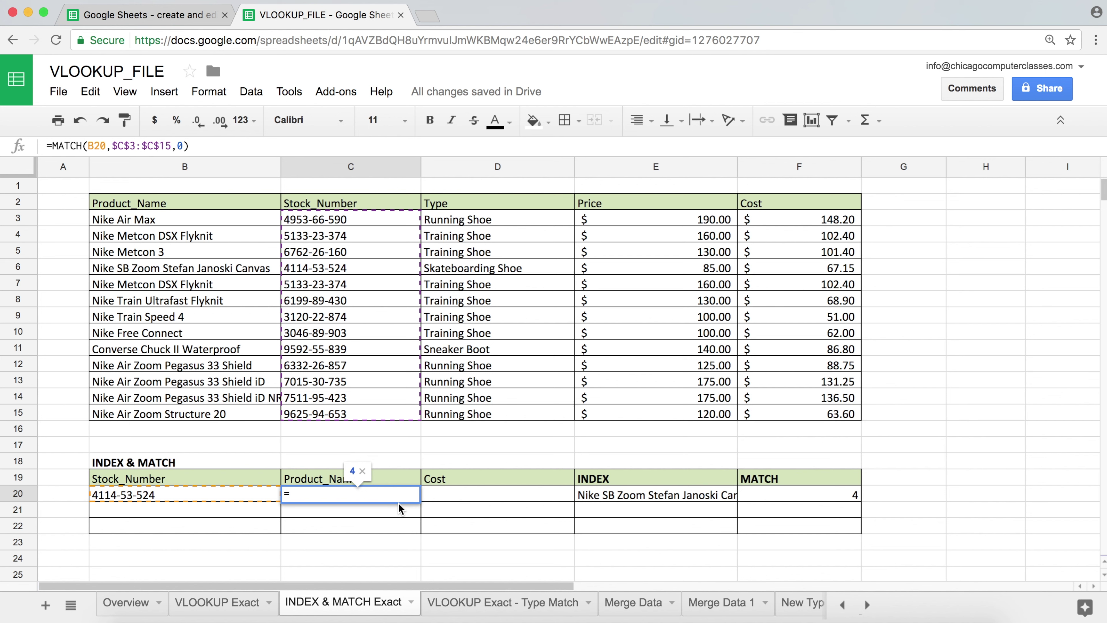
text(inf)
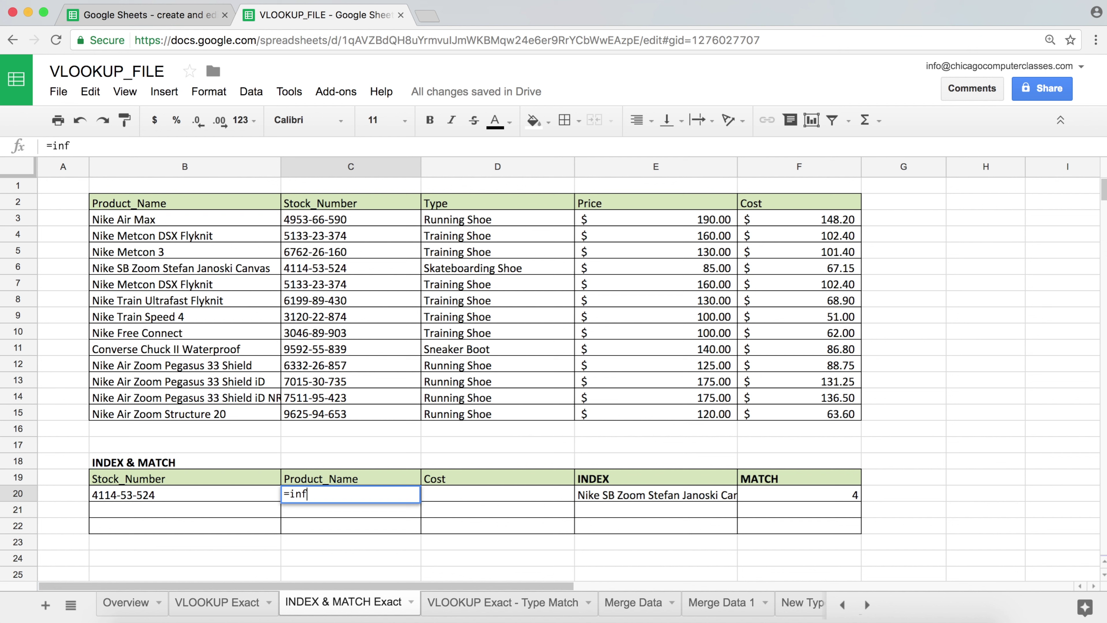
key(BackSpace)
text(d)
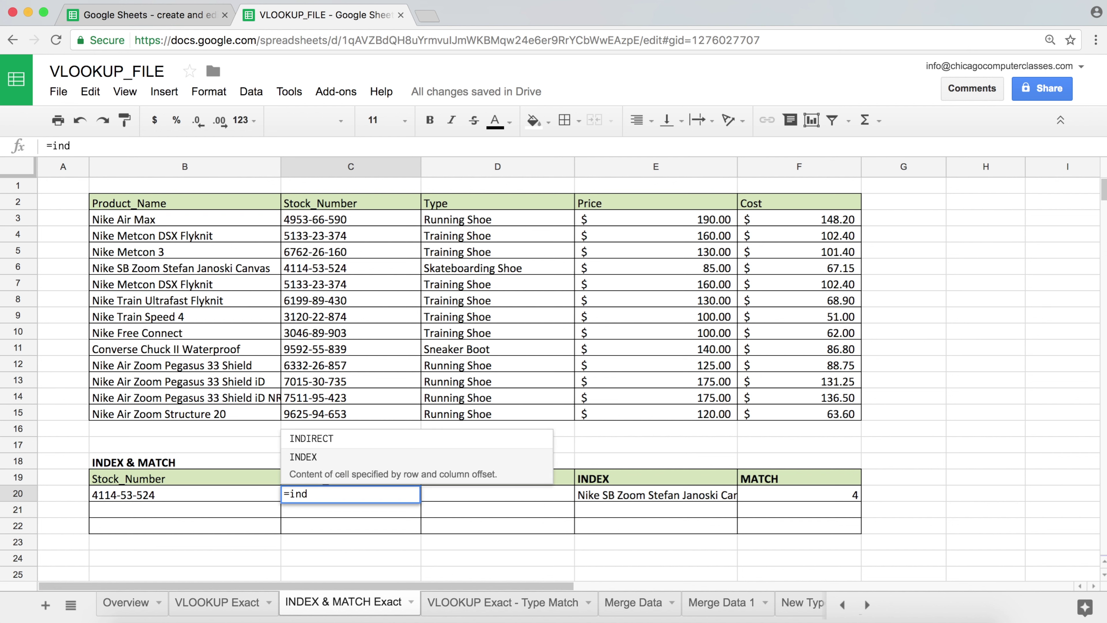
key(Tab)
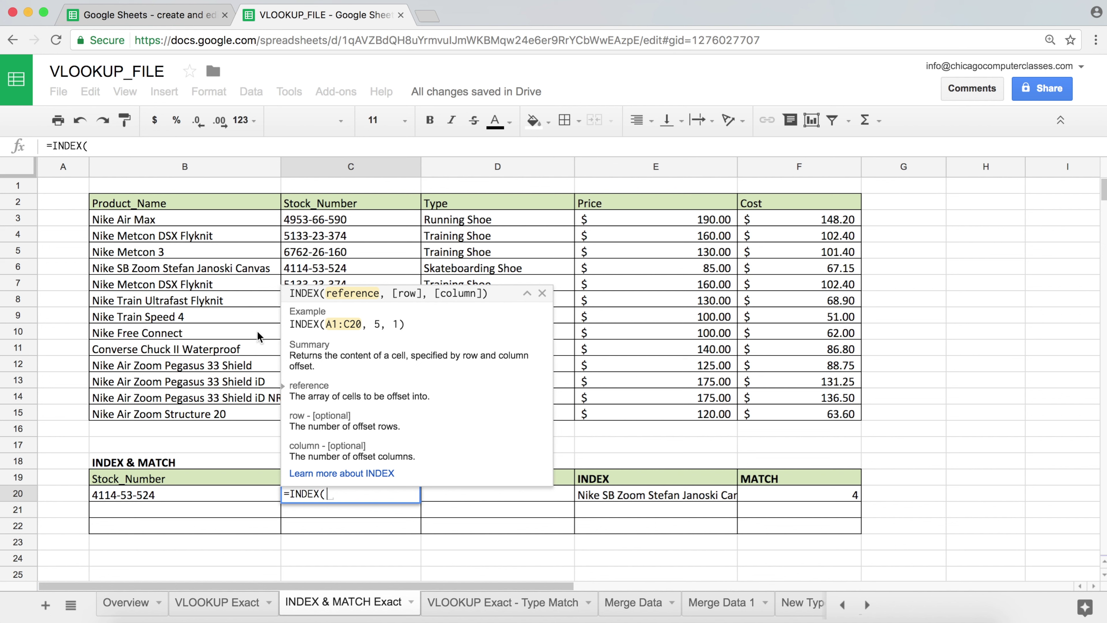
drag(199, 219, 197, 413)
key(F4)
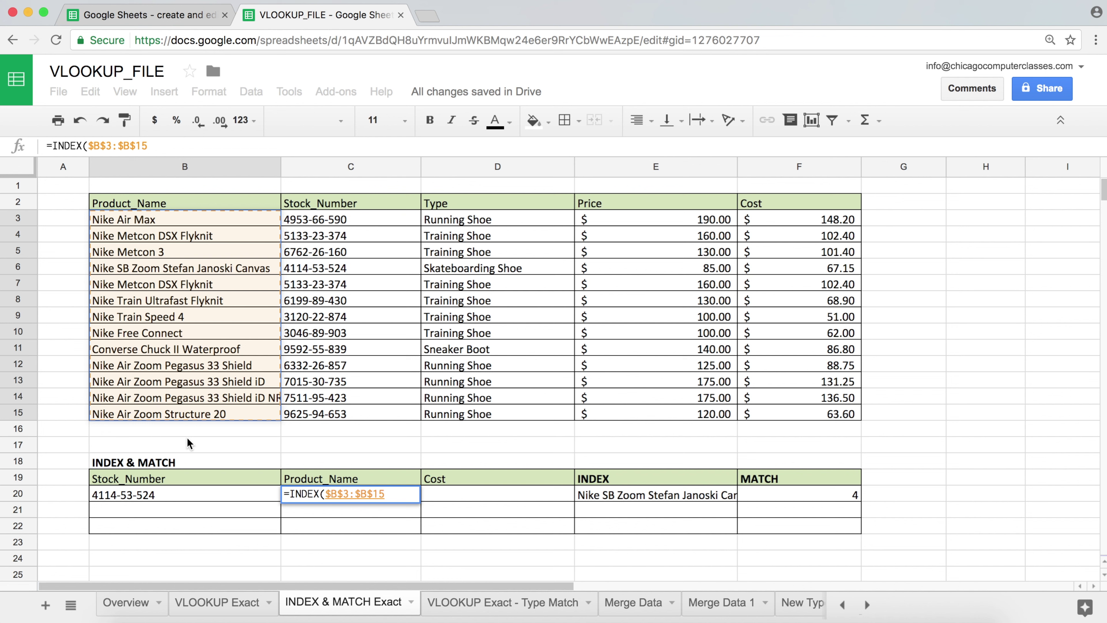
text(,)
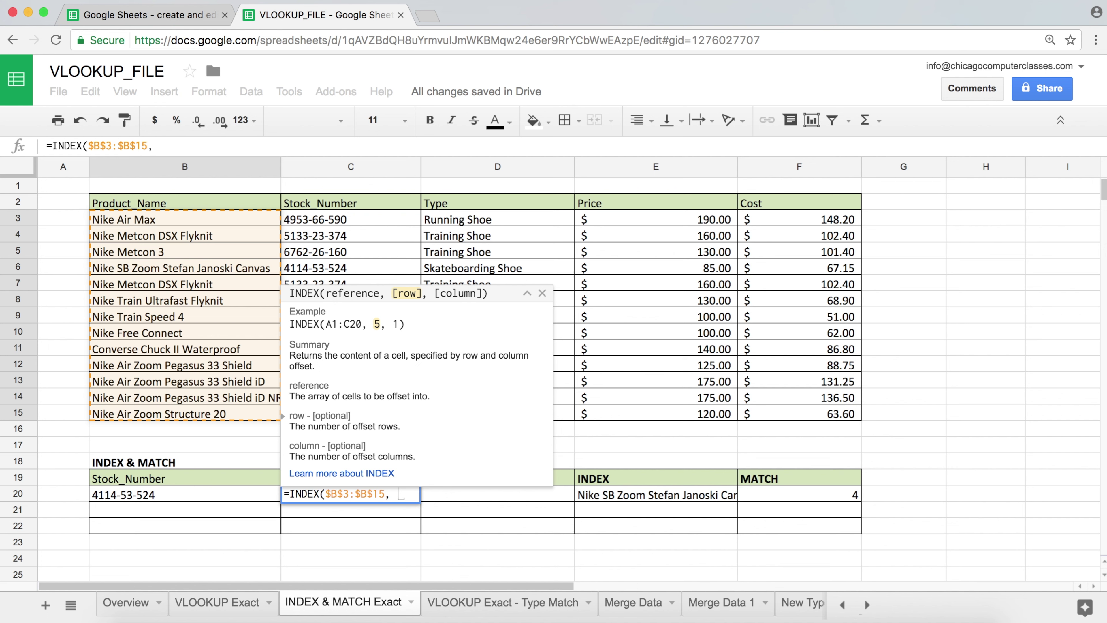
key(super+v)
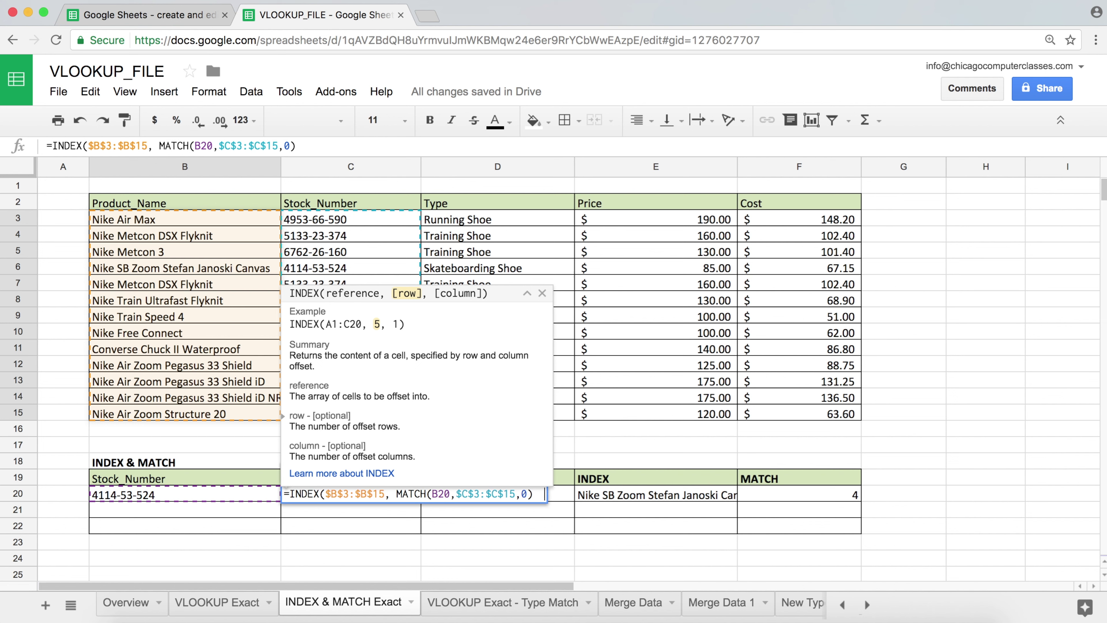
Close and commit =INDEX($B$3:$B$15, MATCH(B20,$C$3:$C$15,0)), showing Nike SB Zoom Stefan Janoski Canvas.
key(BackSpace)
text())
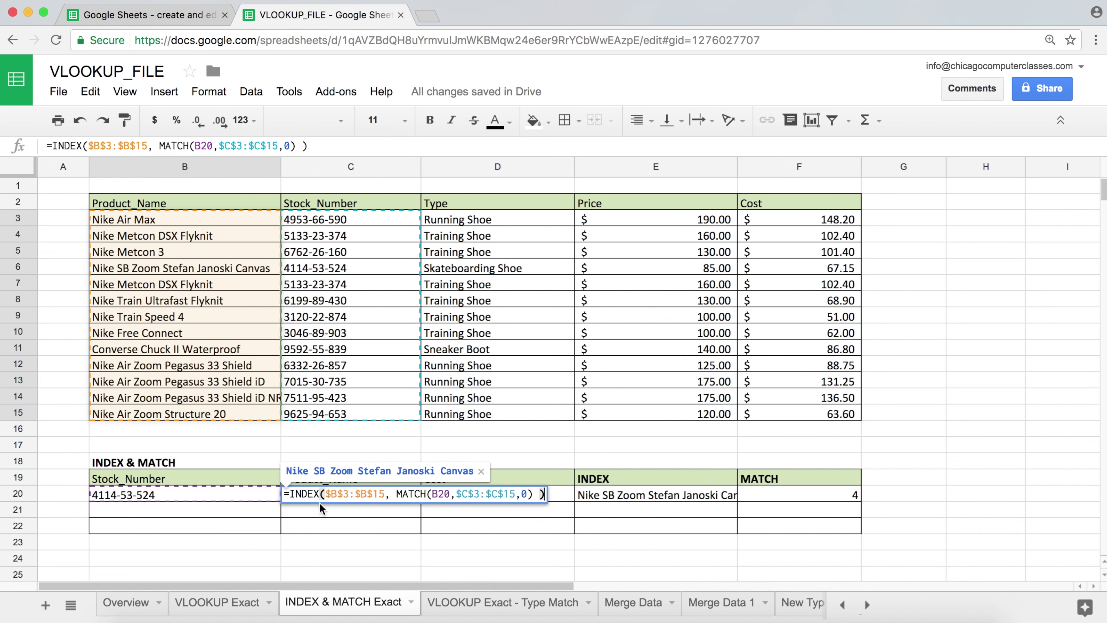
click(394, 494)
drag(532, 494, 540, 495)
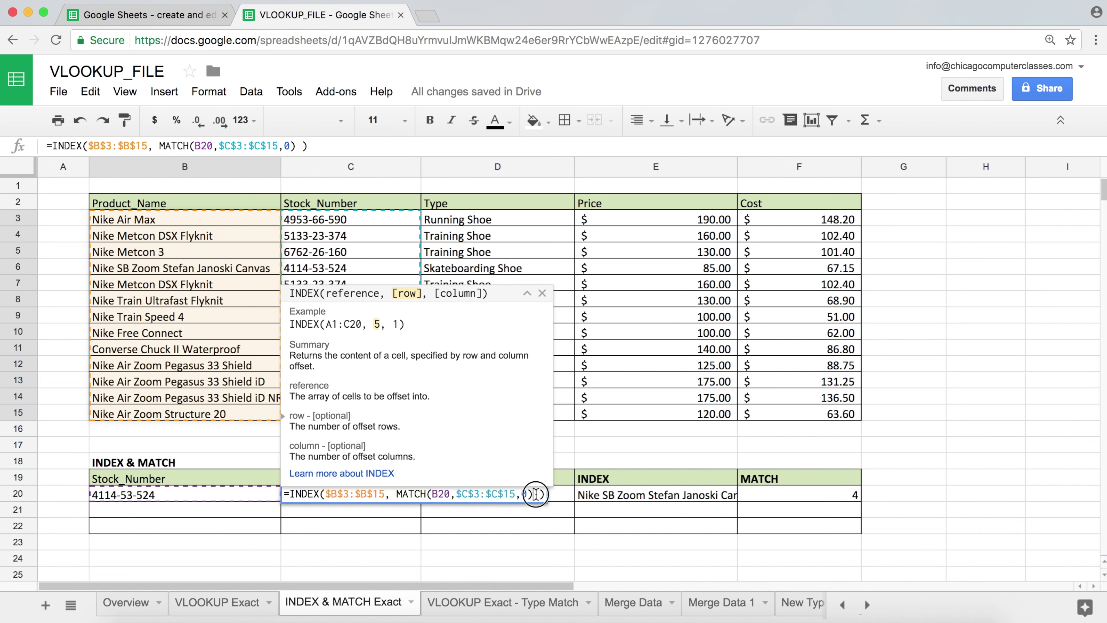
click(544, 495)
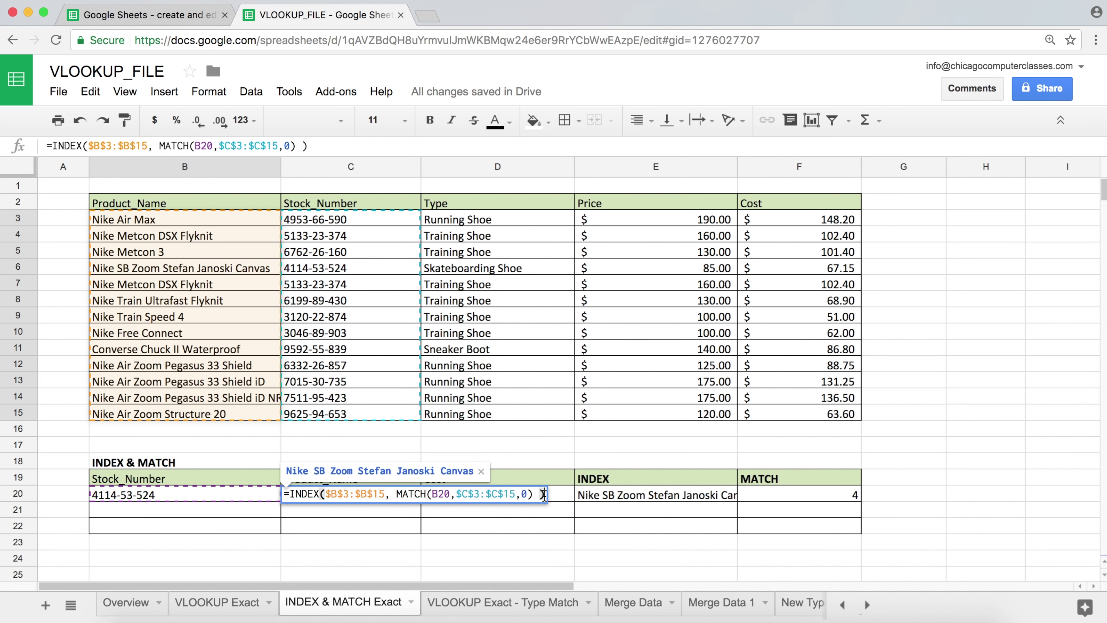
drag(396, 494, 530, 494)
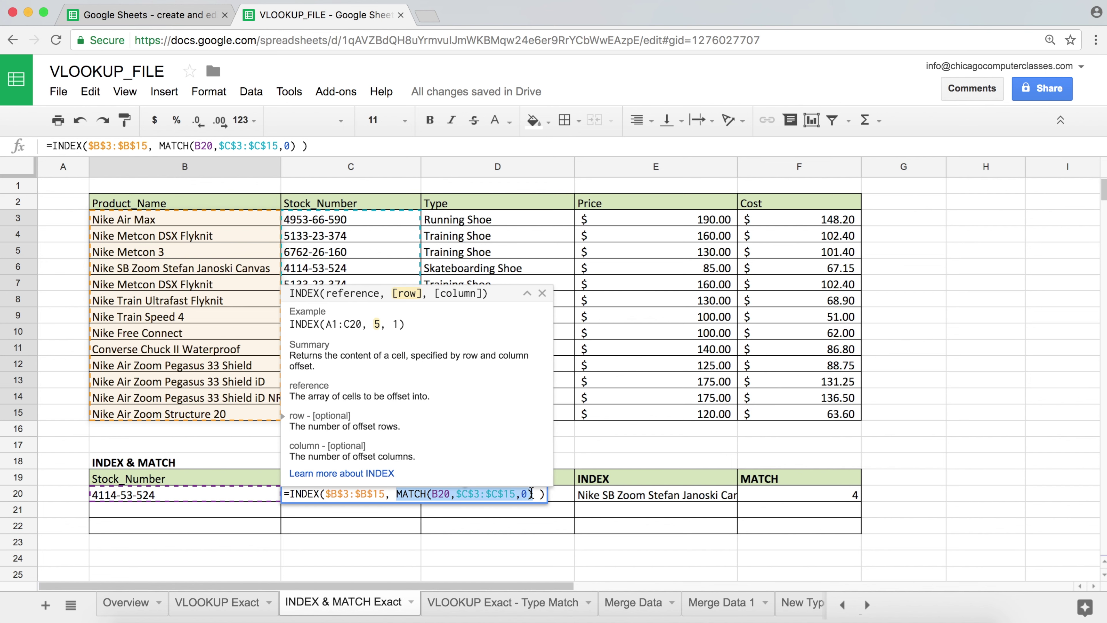
drag(397, 495, 530, 495)
click(488, 493)
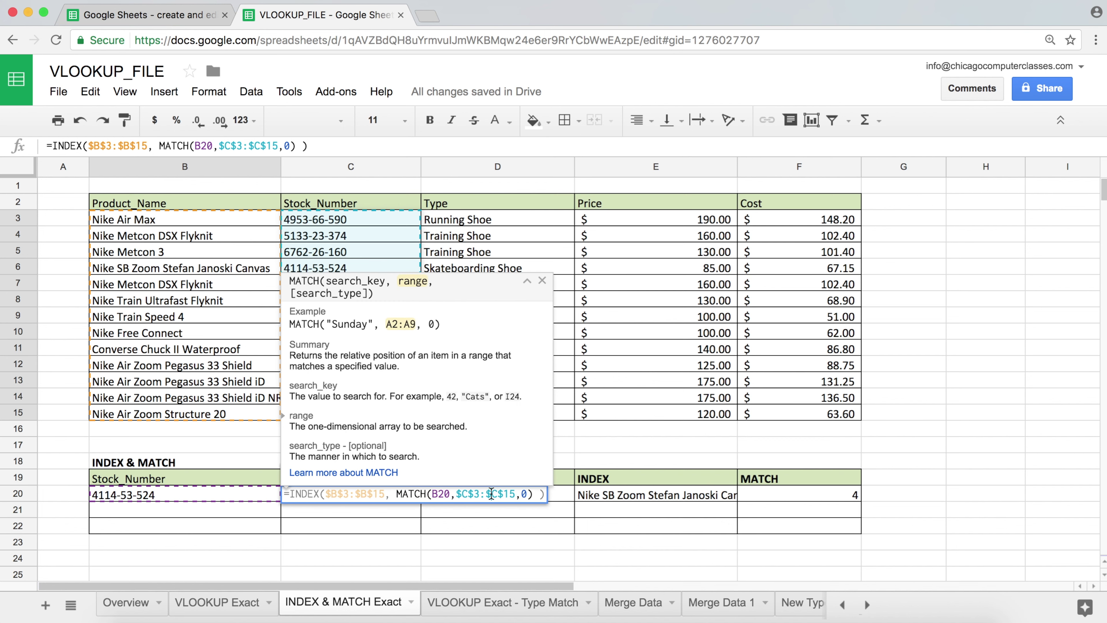
click(321, 494)
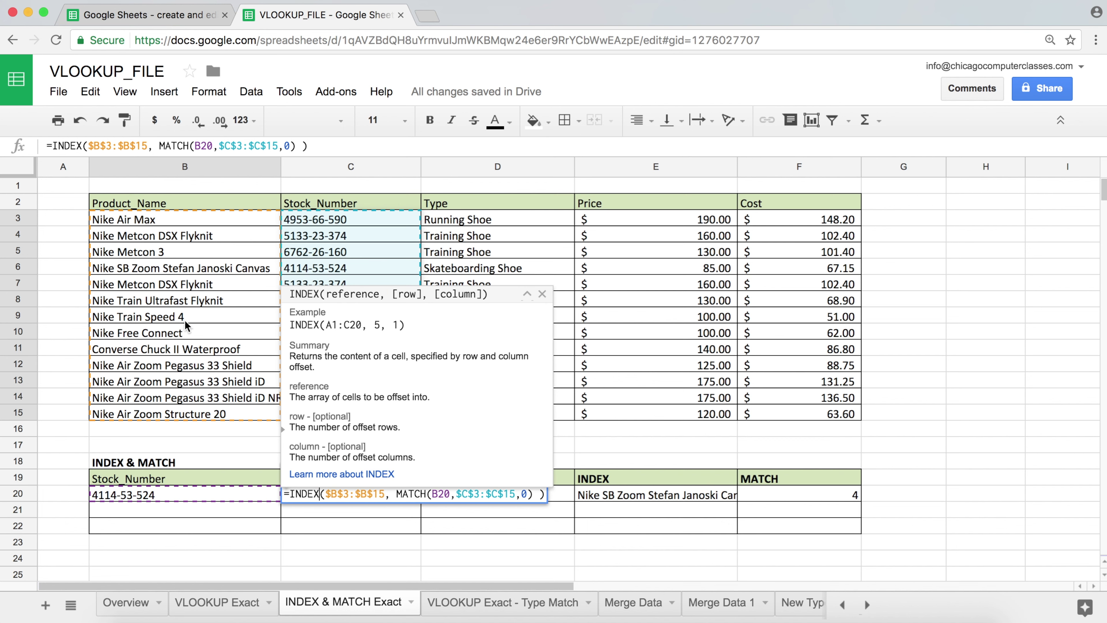
key(Return)
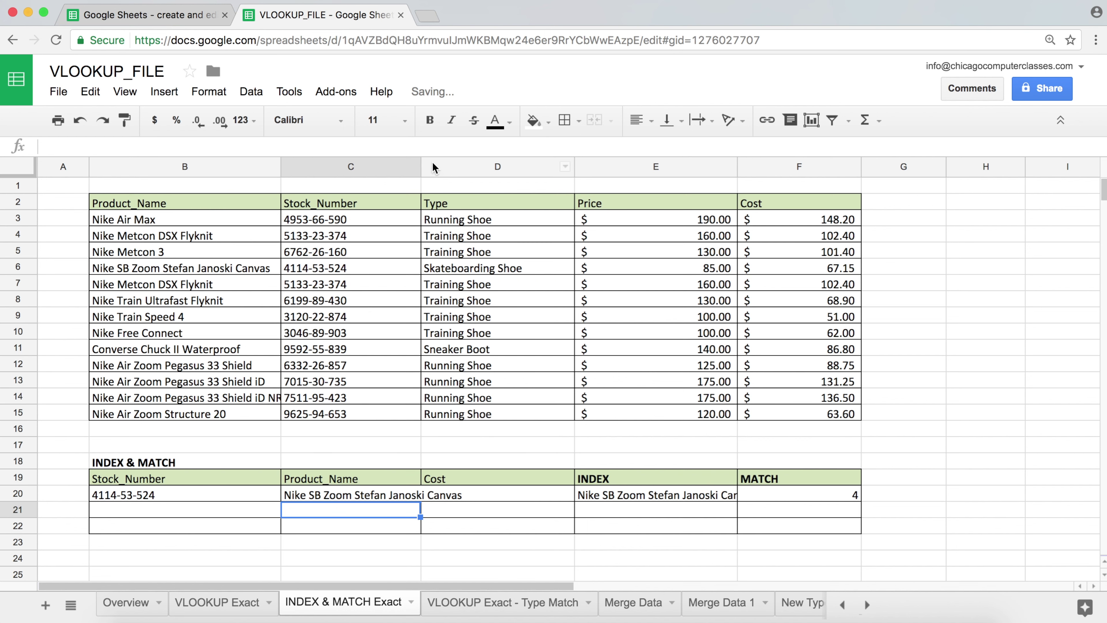
Widen column C for full product names and review the current lookup for 4114-53-524.
drag(421, 166, 494, 167)
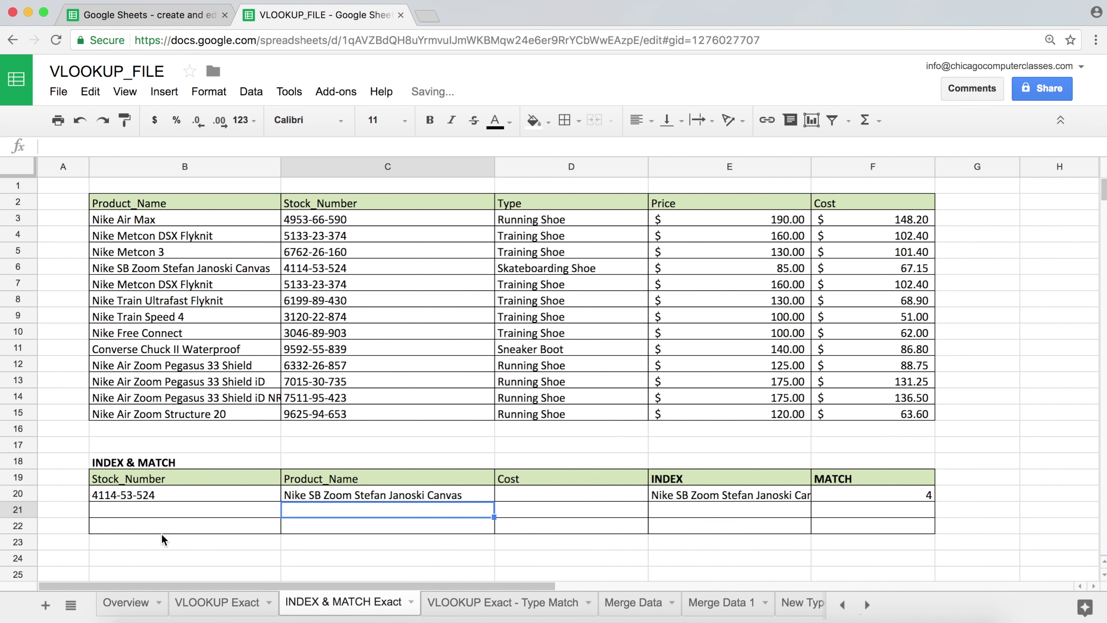
click(161, 497)
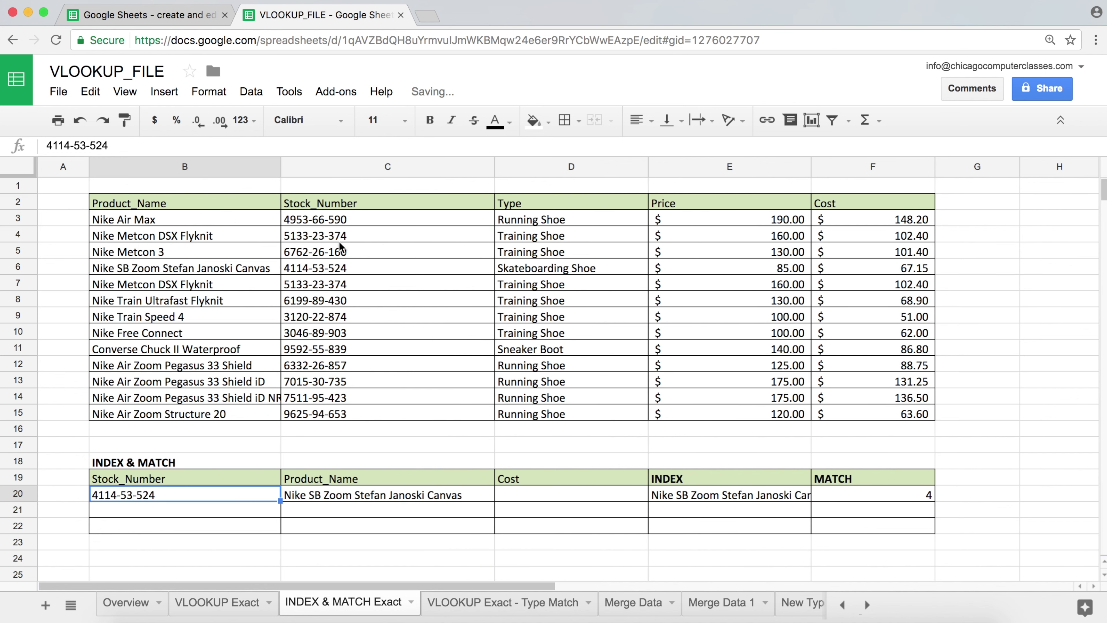
click(342, 269)
click(240, 273)
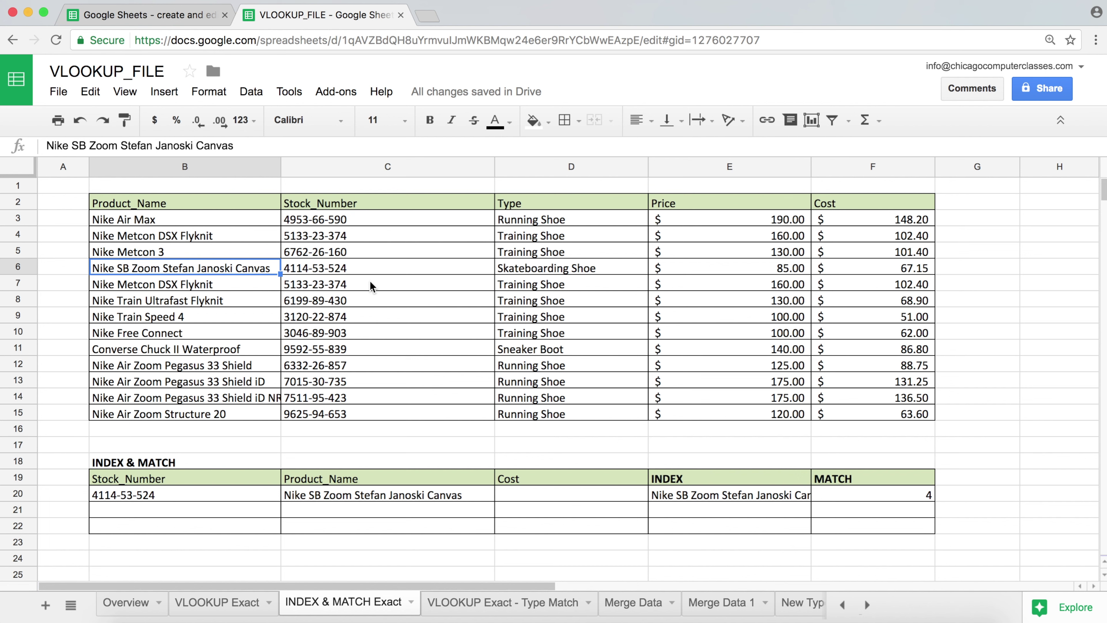
Copy stock number 3046-89-903 into B20 and confirm C20 returns Nike Free Connect.
right_click(345, 337)
click(392, 371)
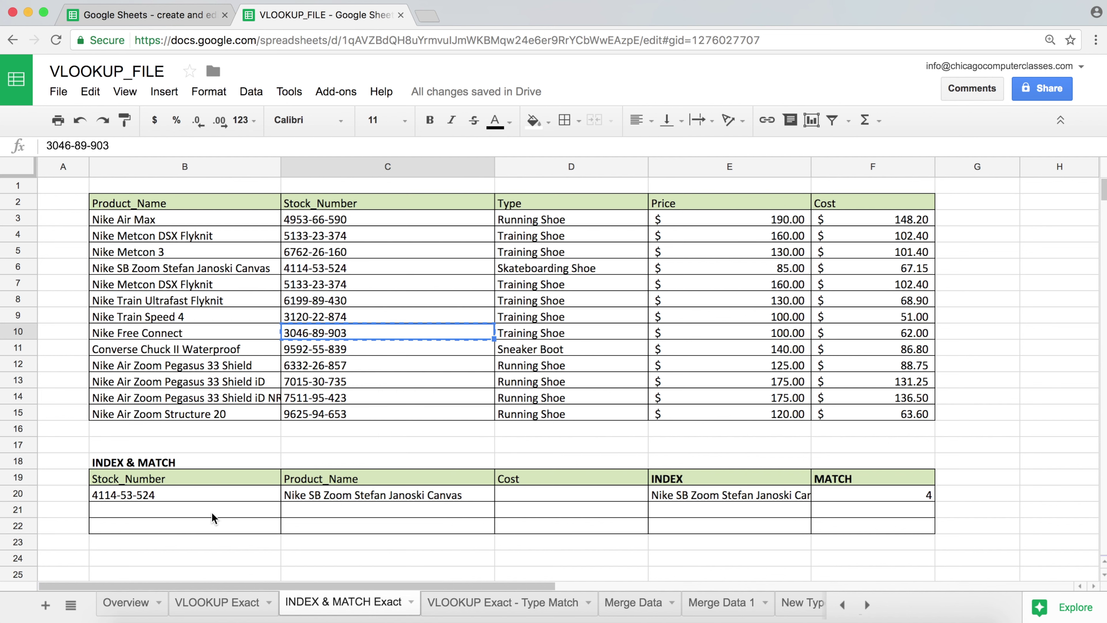
right_click(188, 496)
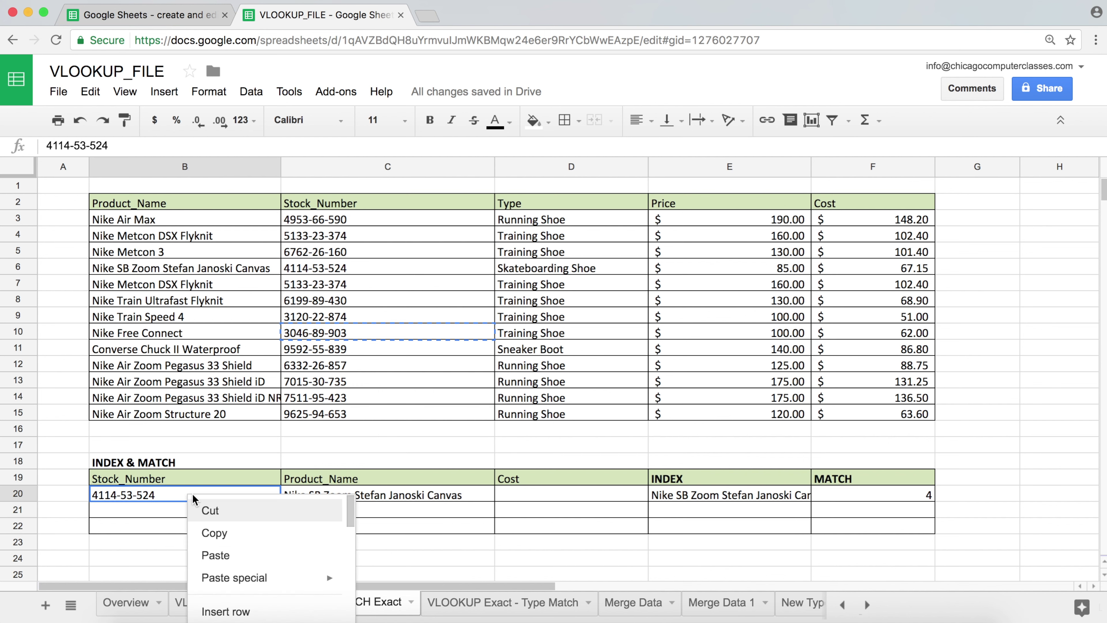
click(216, 556)
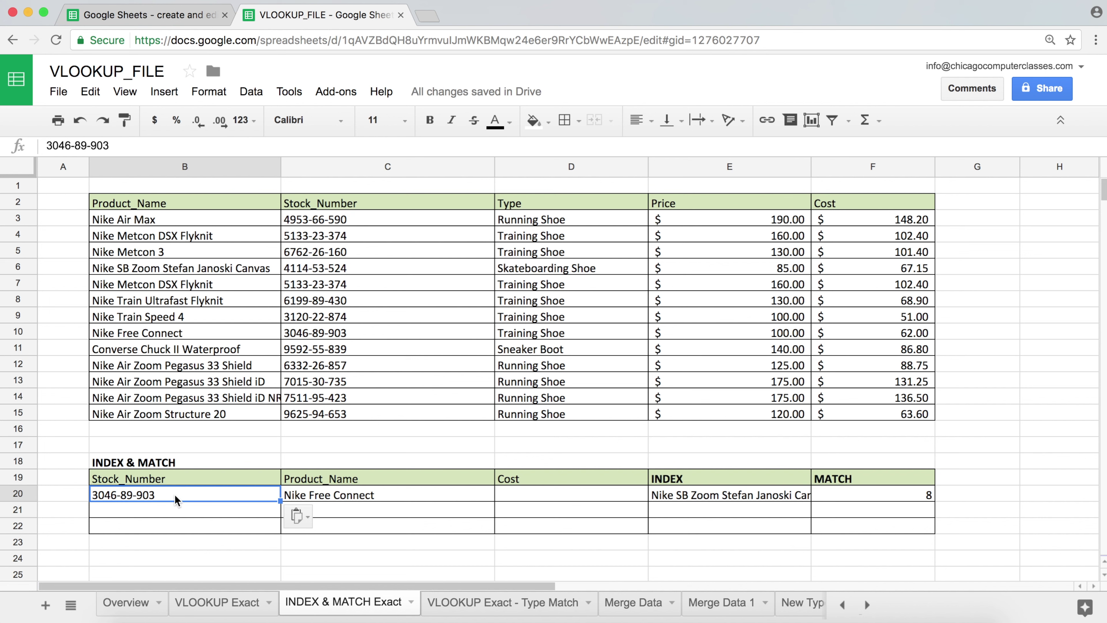
click(347, 336)
click(203, 340)
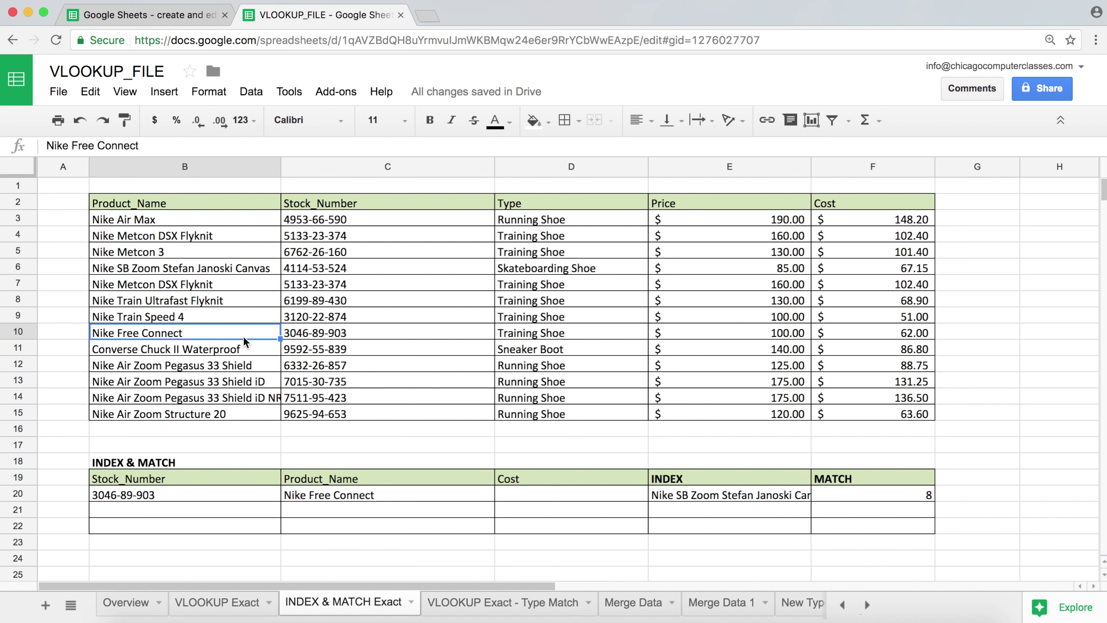
click(372, 501)
key(Return)
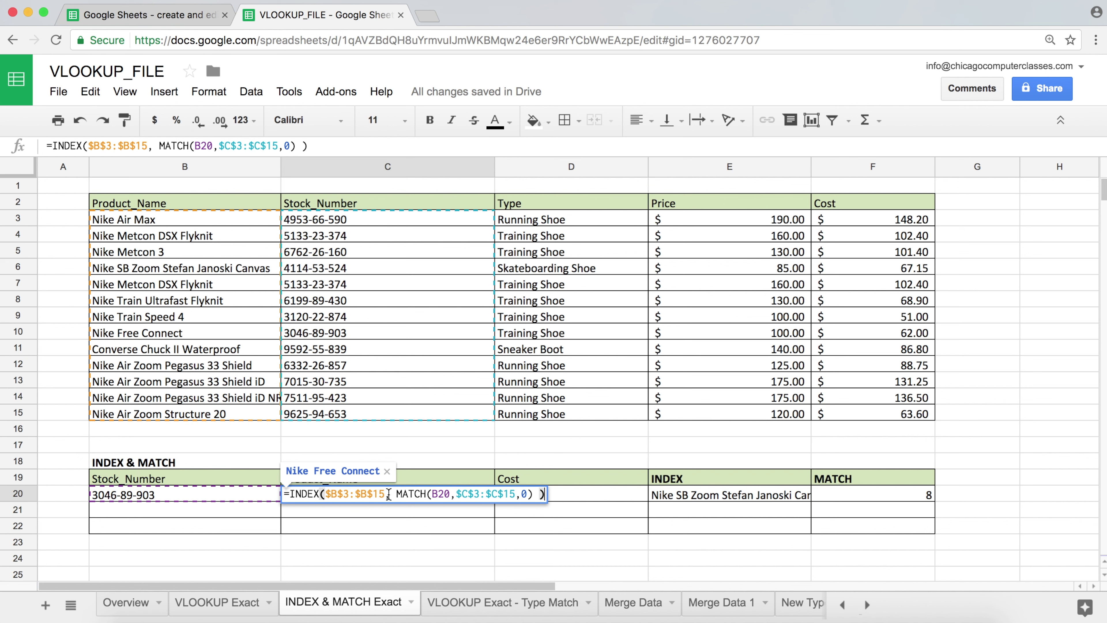
Copy stock number 6332-26-857 from C12 into B22.
click(255, 512)
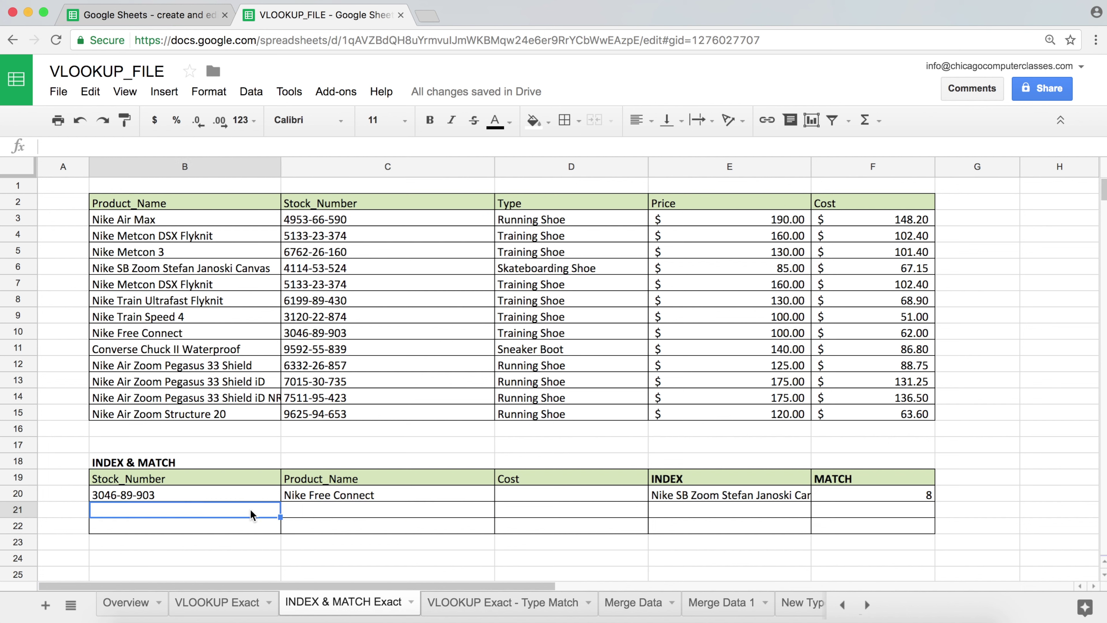
right_click(348, 368)
click(371, 405)
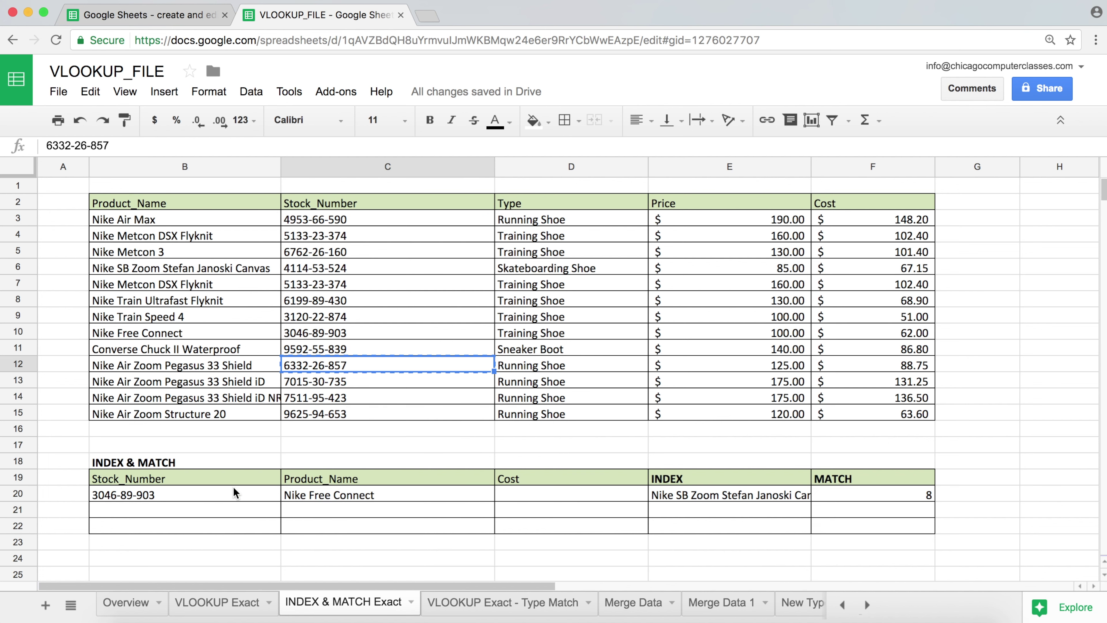
right_click(184, 525)
click(237, 589)
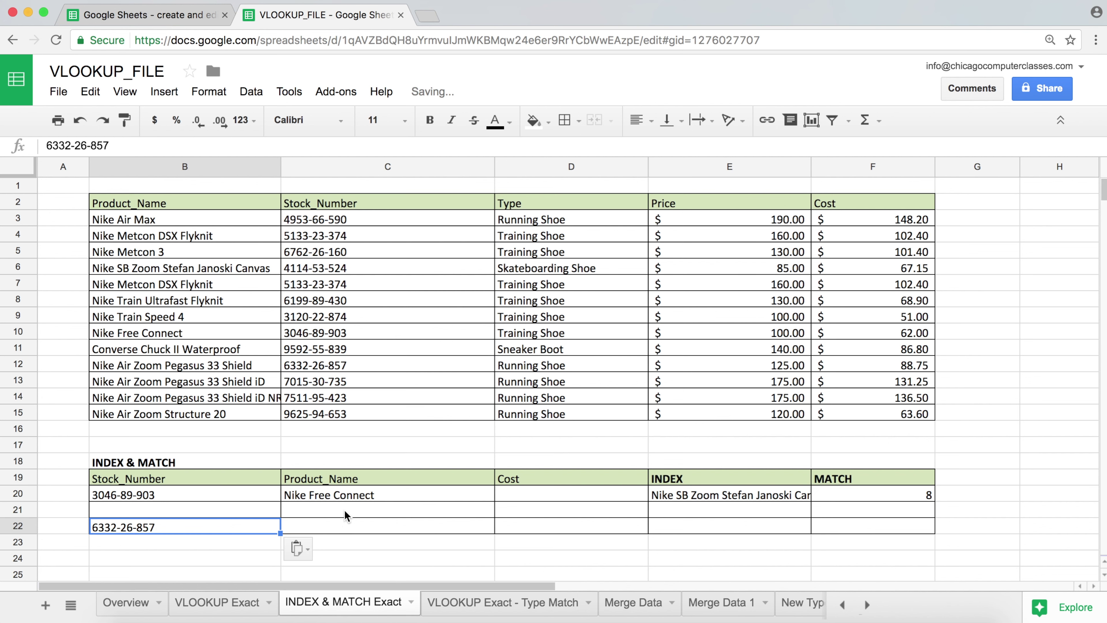
Check its price of 125 in E12, then start a formula in C22 with '='.
click(348, 528)
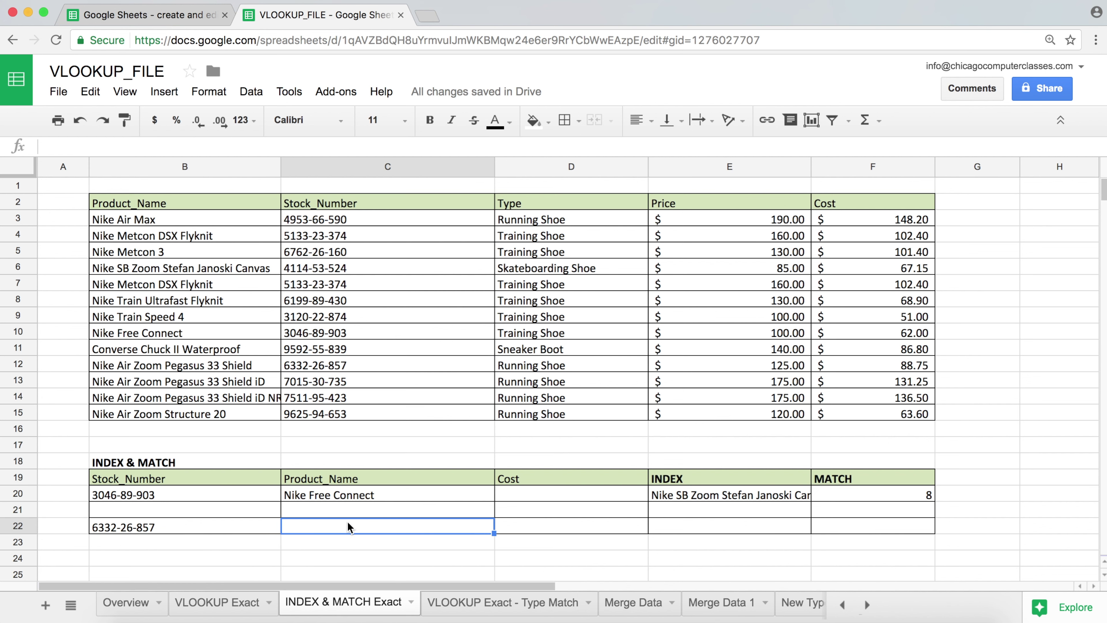
click(204, 529)
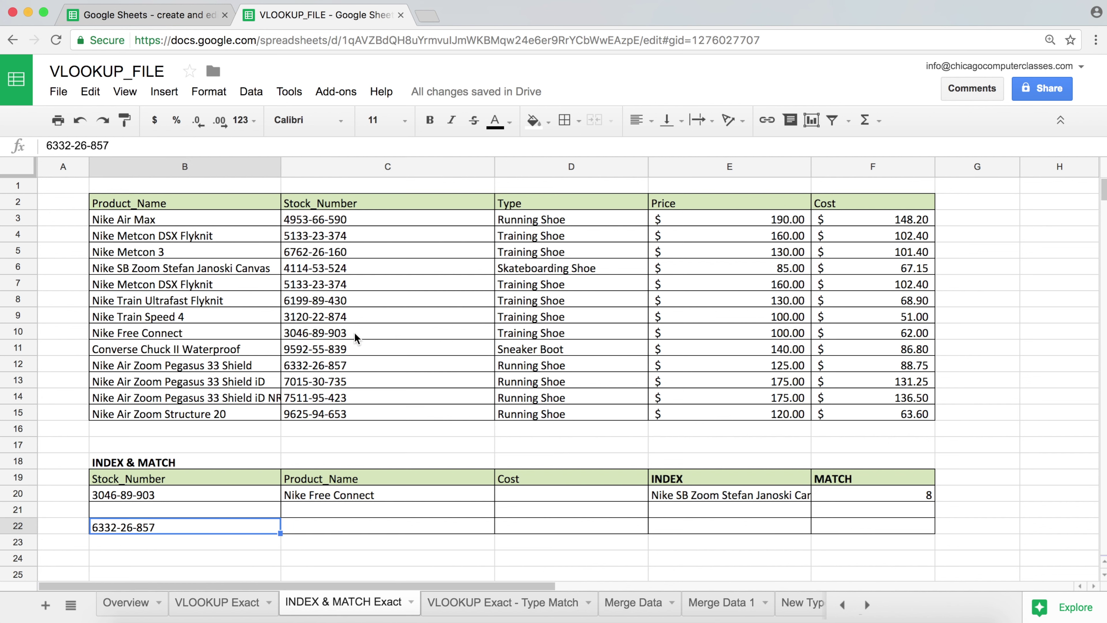
click(347, 369)
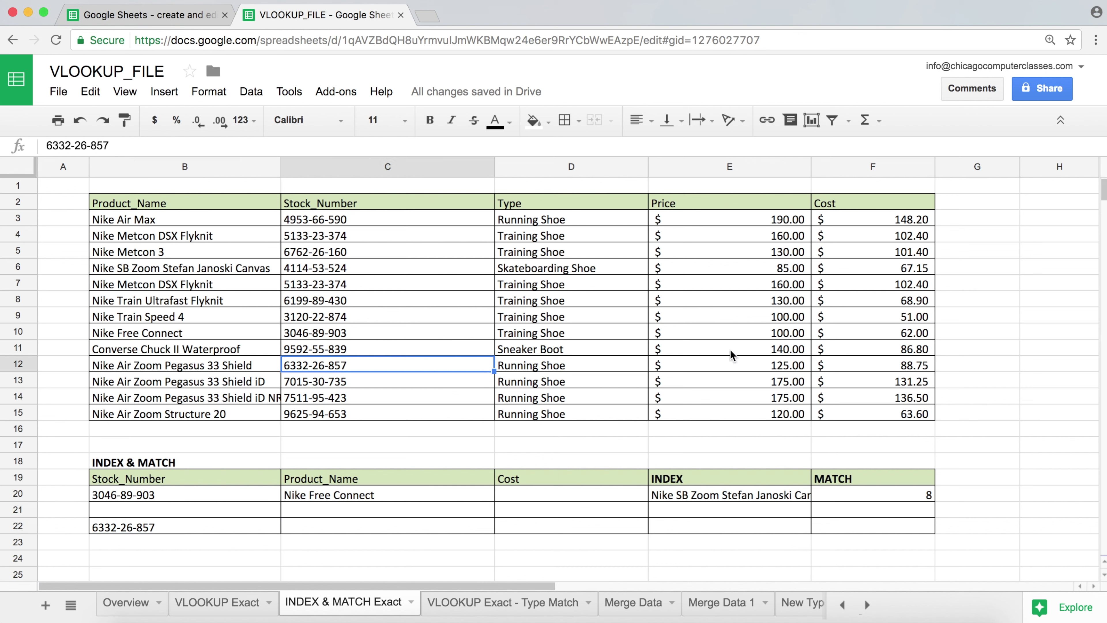
click(730, 369)
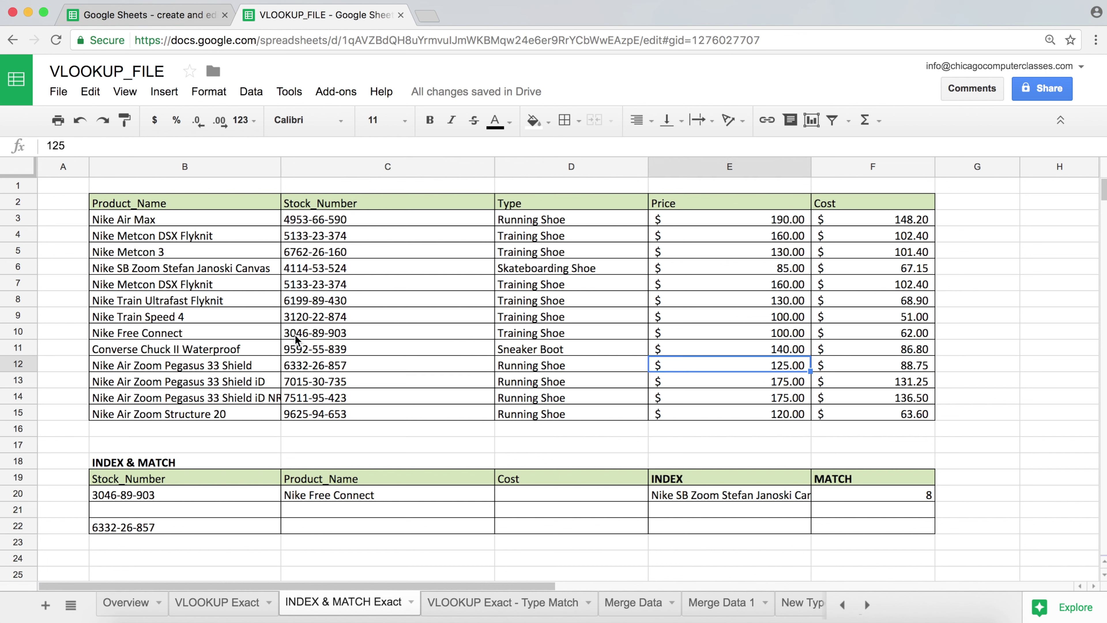
click(389, 367)
click(304, 534)
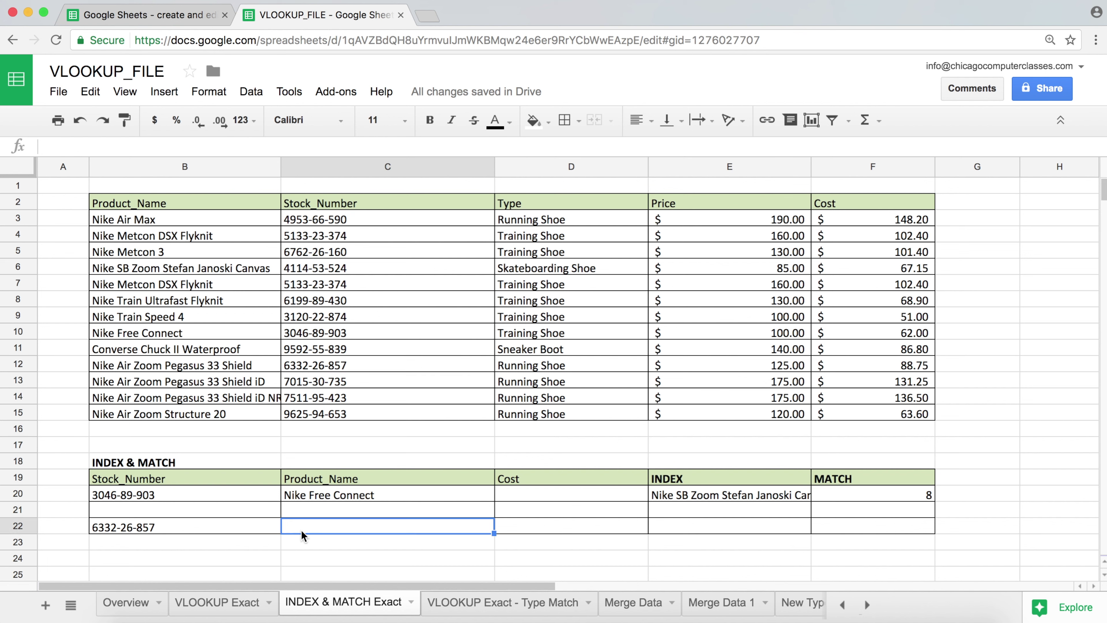
text(=)
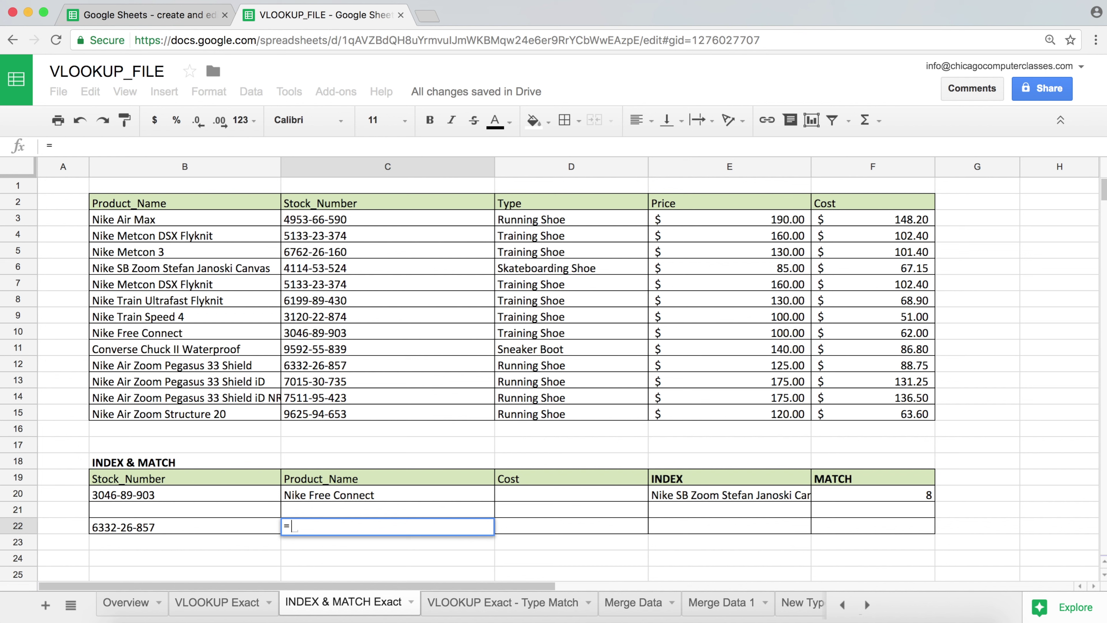
Build =INDEX($E$3:$E$15, in C22 with a nested MATCH function opened.
text(ind)
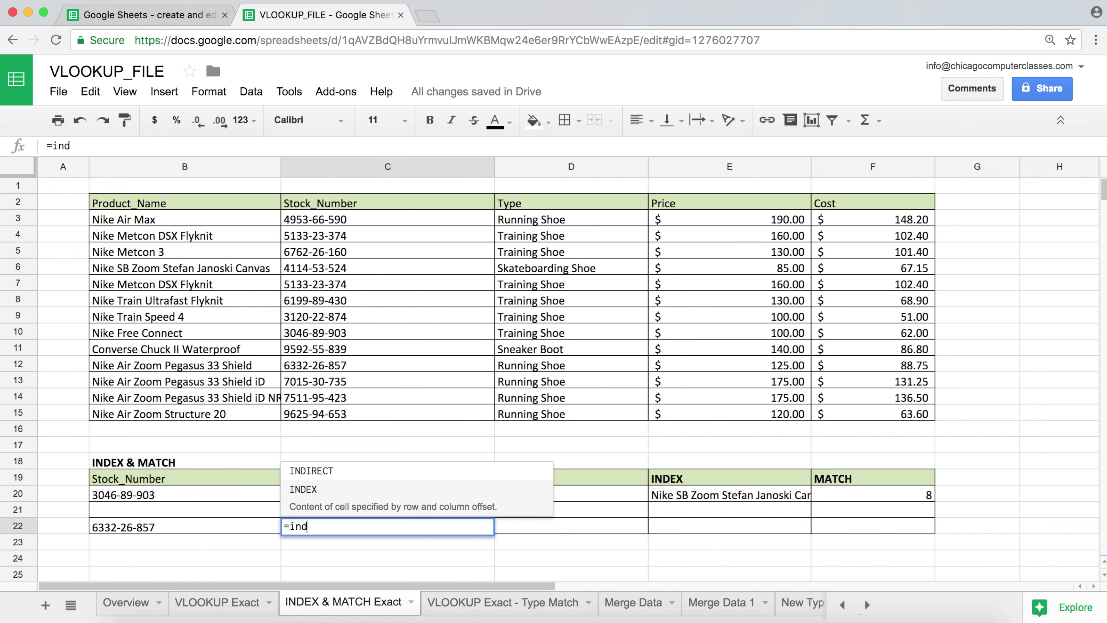
key(Tab)
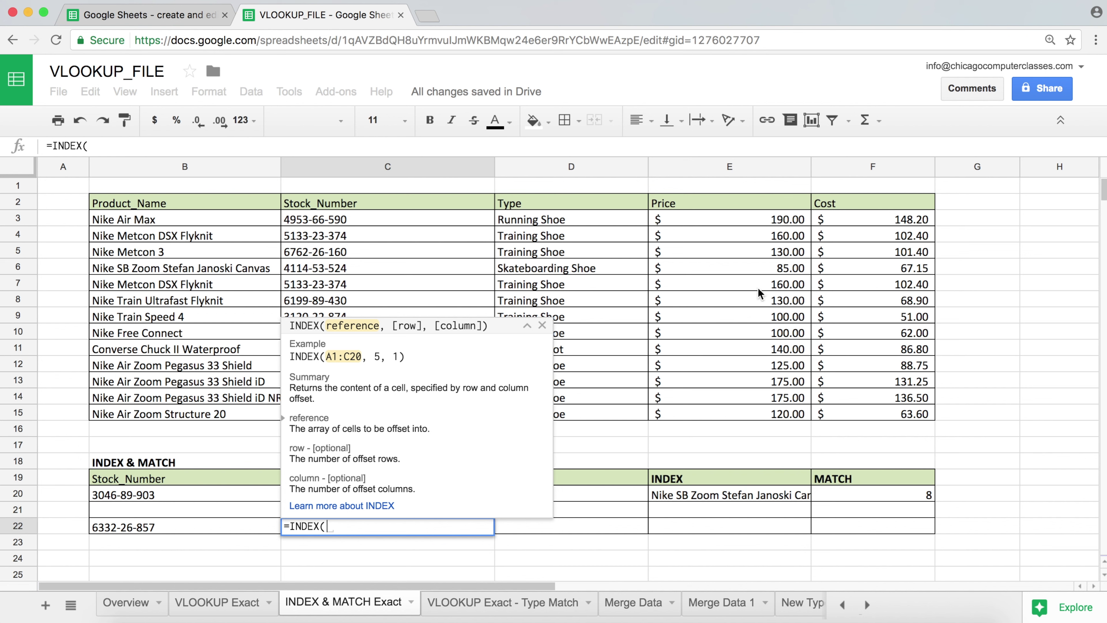
drag(765, 223, 771, 412)
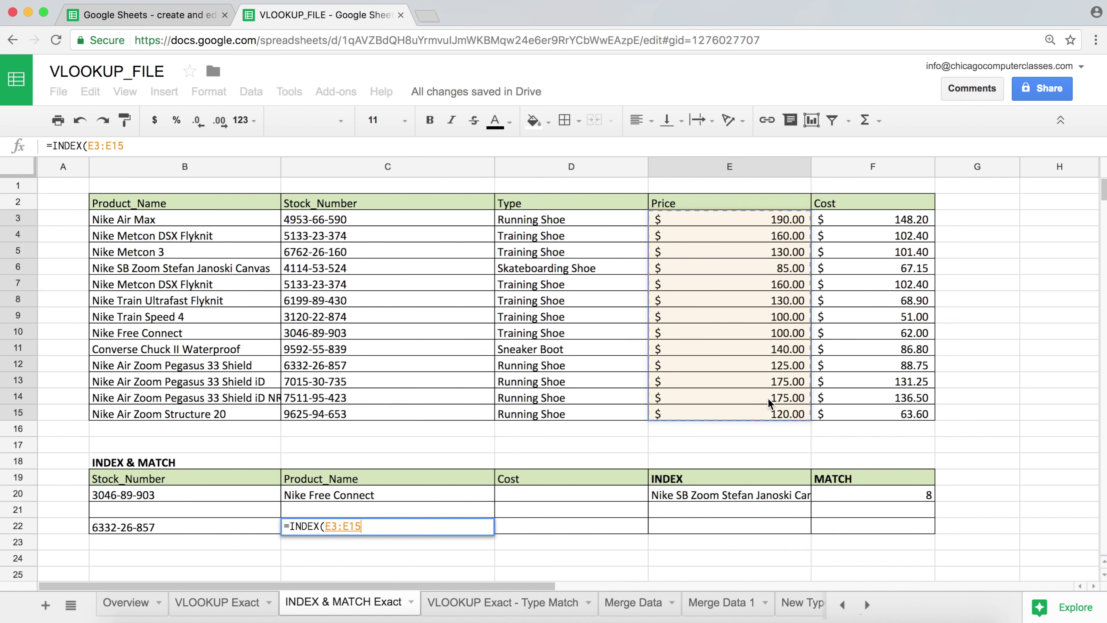
key(F4)
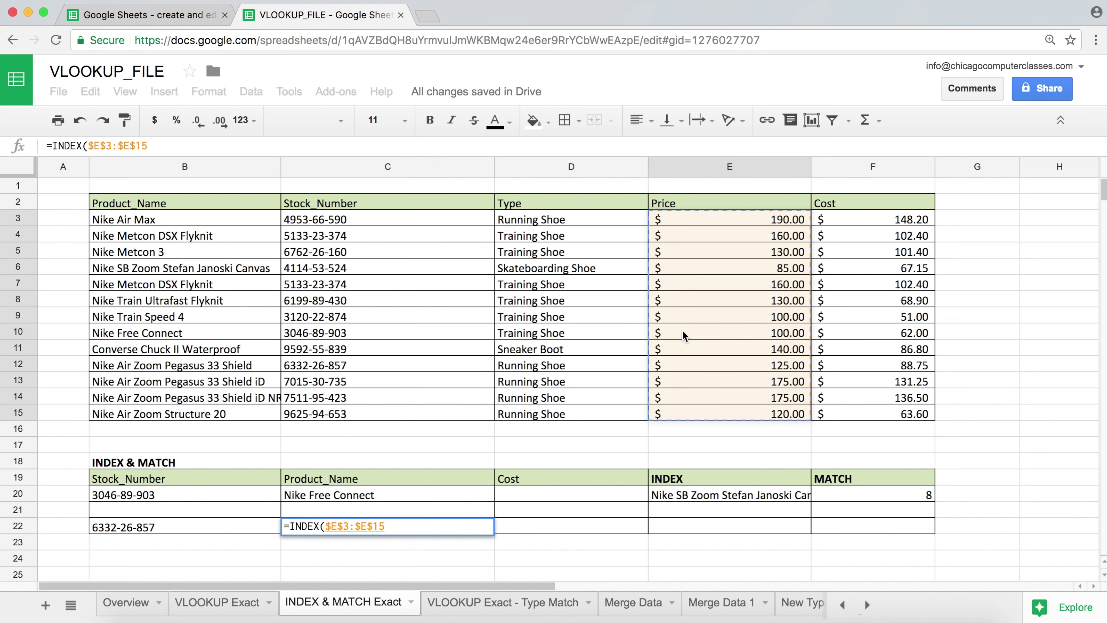
text(,)
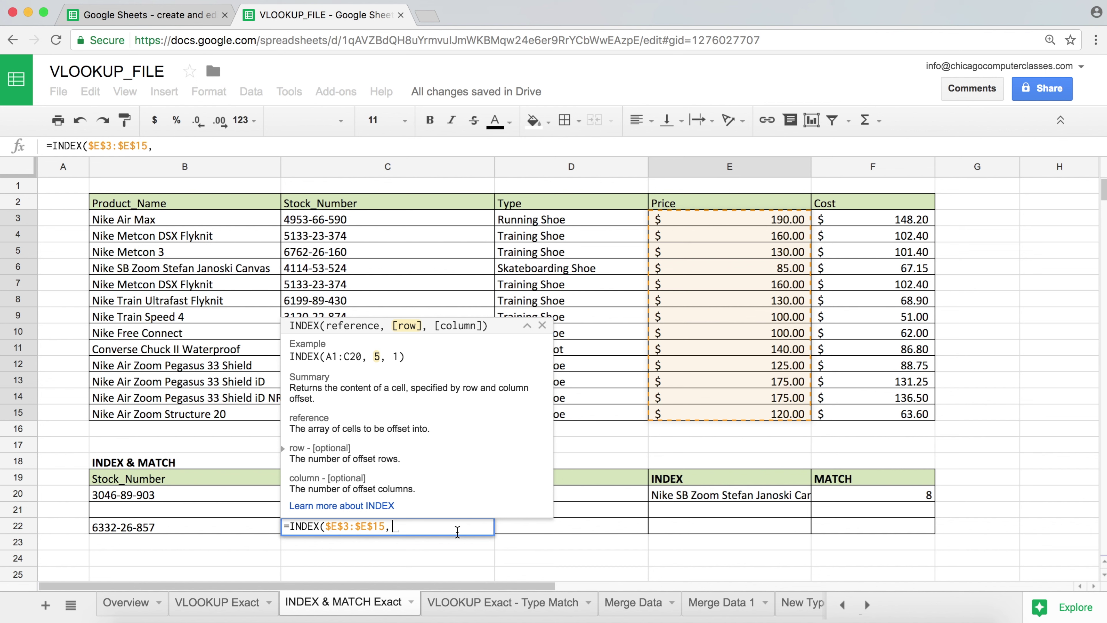
text(ma)
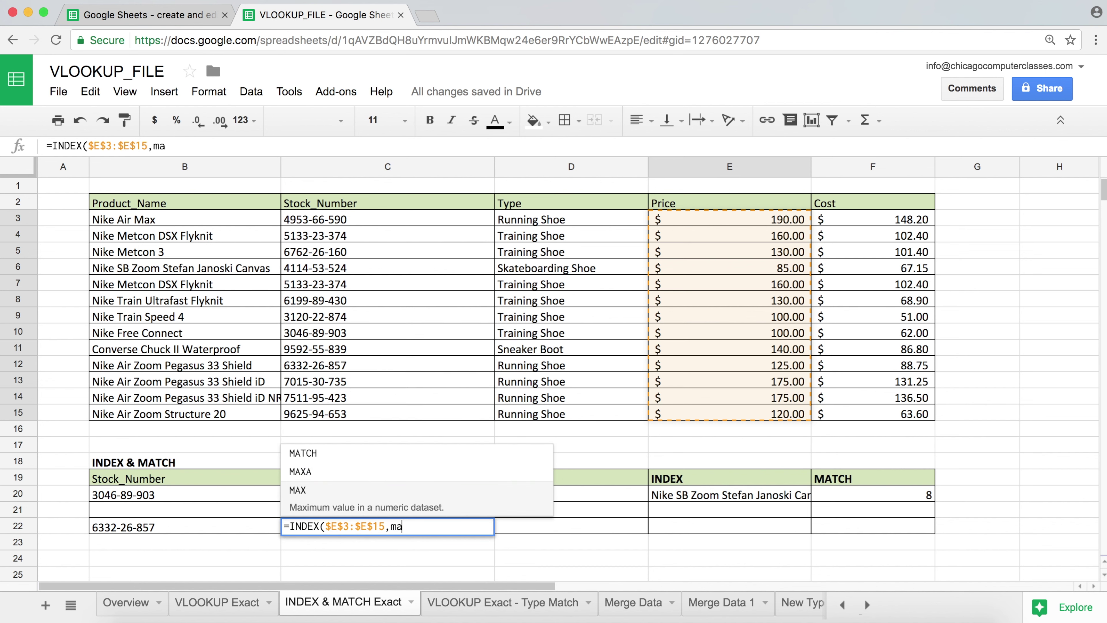
key(Up)
key(Up)
key(Tab)
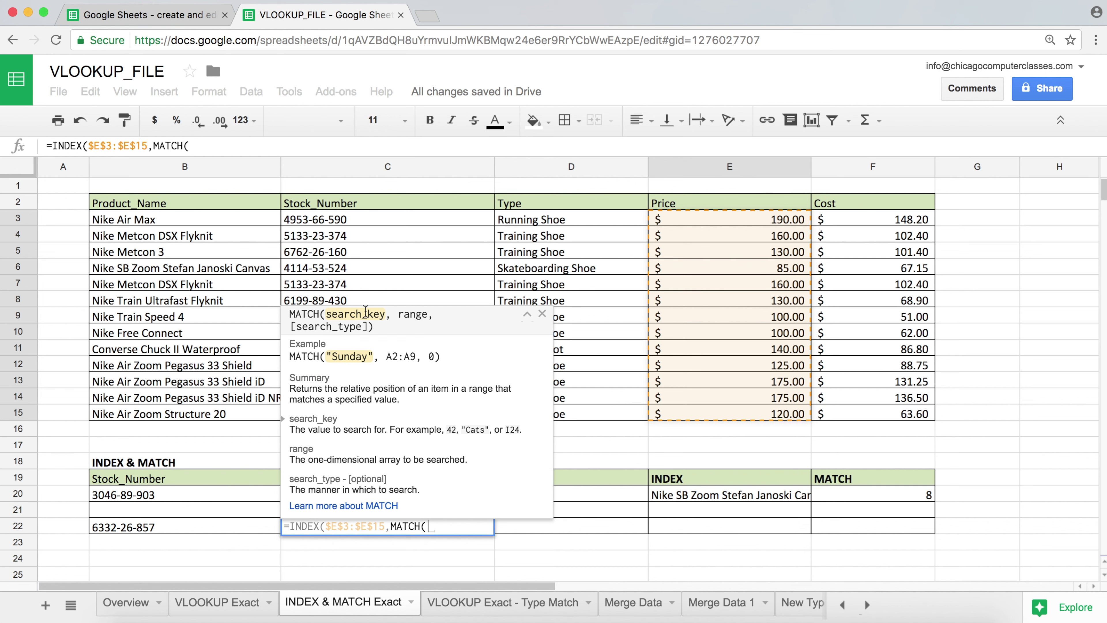
Finish C22 as =INDEX($E$3:$E$15,MATCH(B22,$C$3:$C$15,0)), returning $125.00.
click(148, 530)
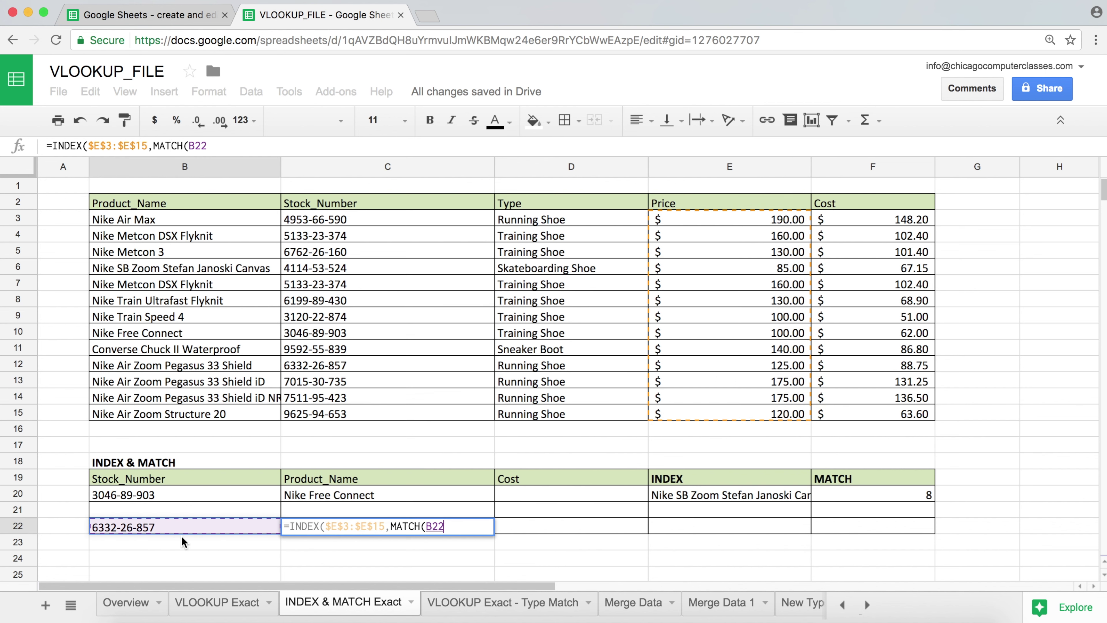
text(,)
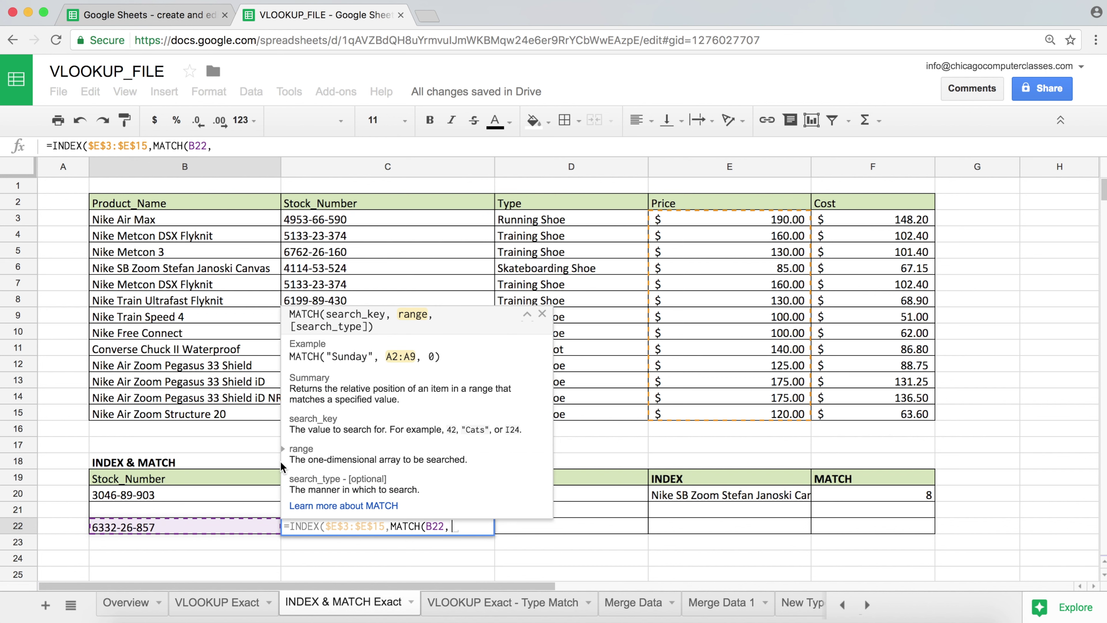
drag(361, 219, 370, 415)
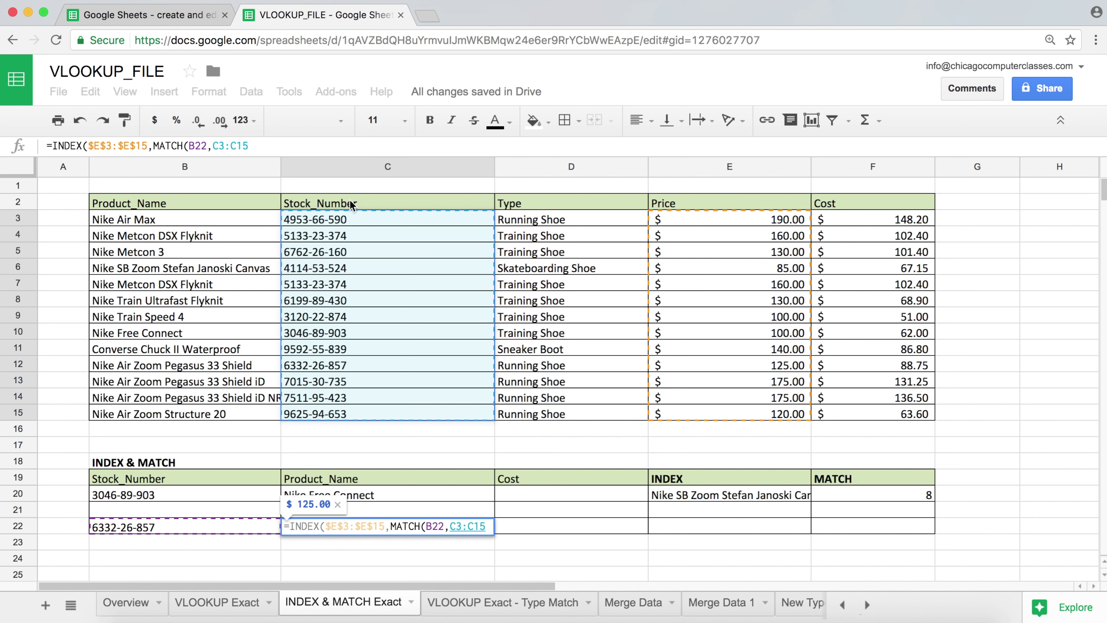
key(F4)
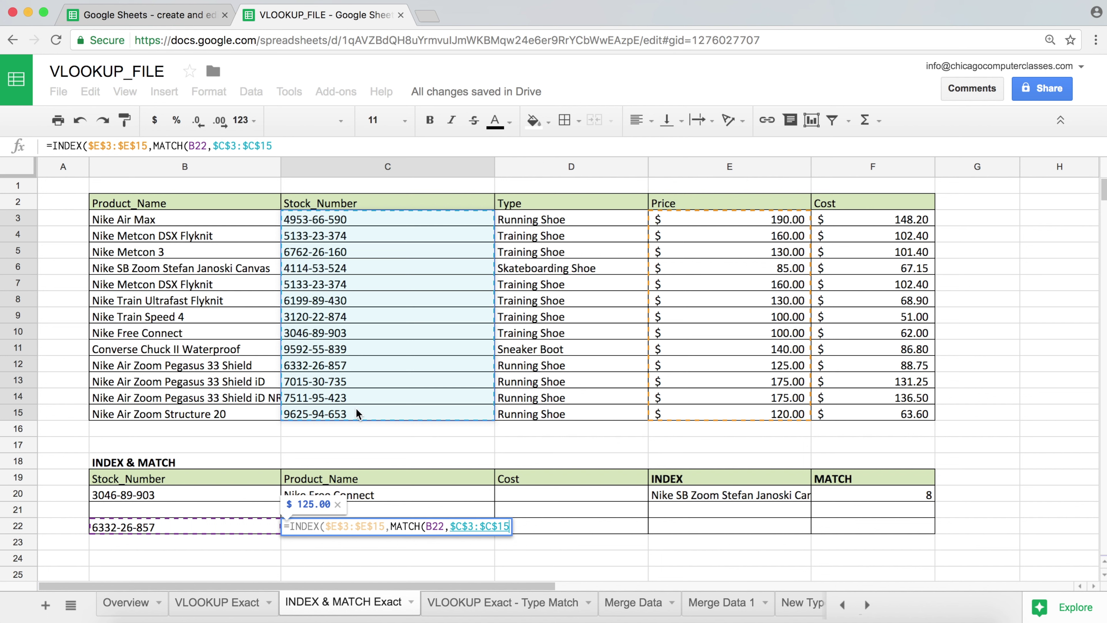
text(,)
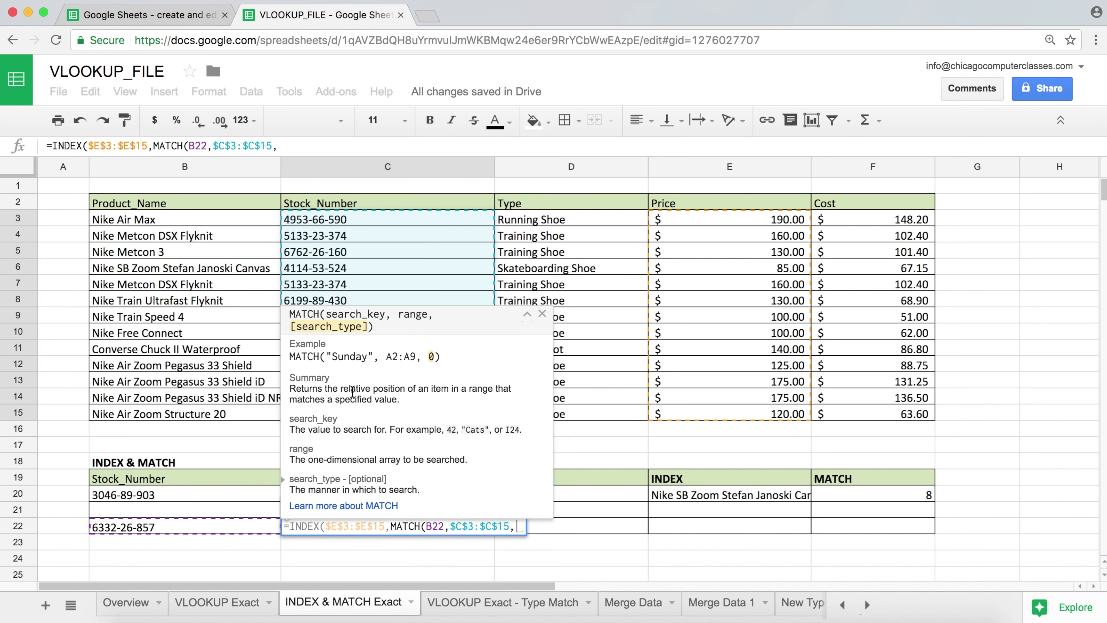
text(0)
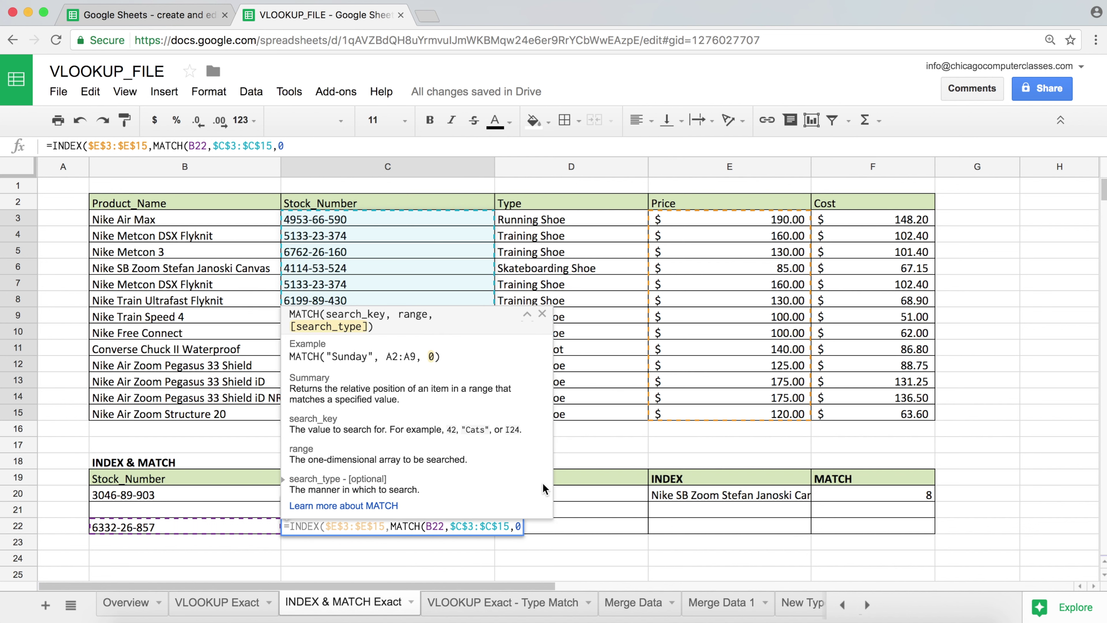
text())
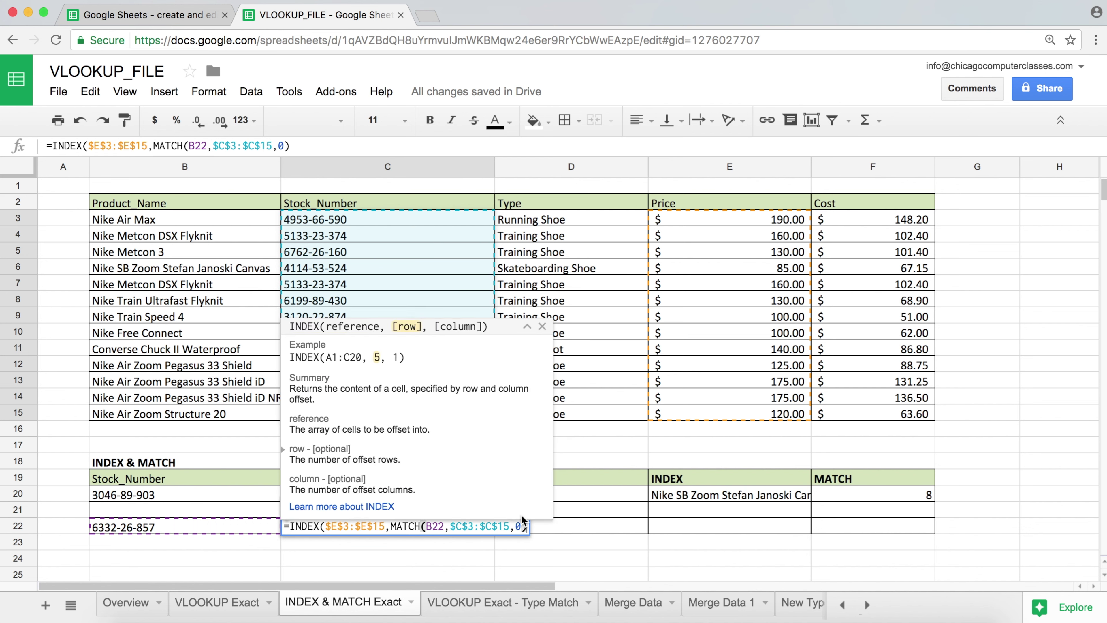
text( ))
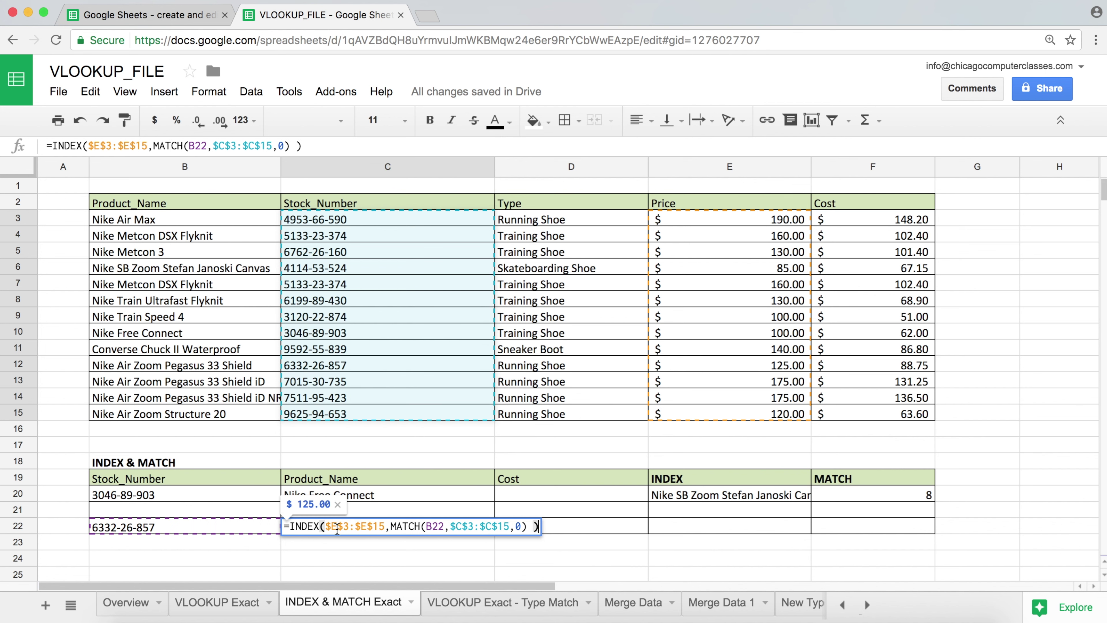
key(Return)
click(361, 528)
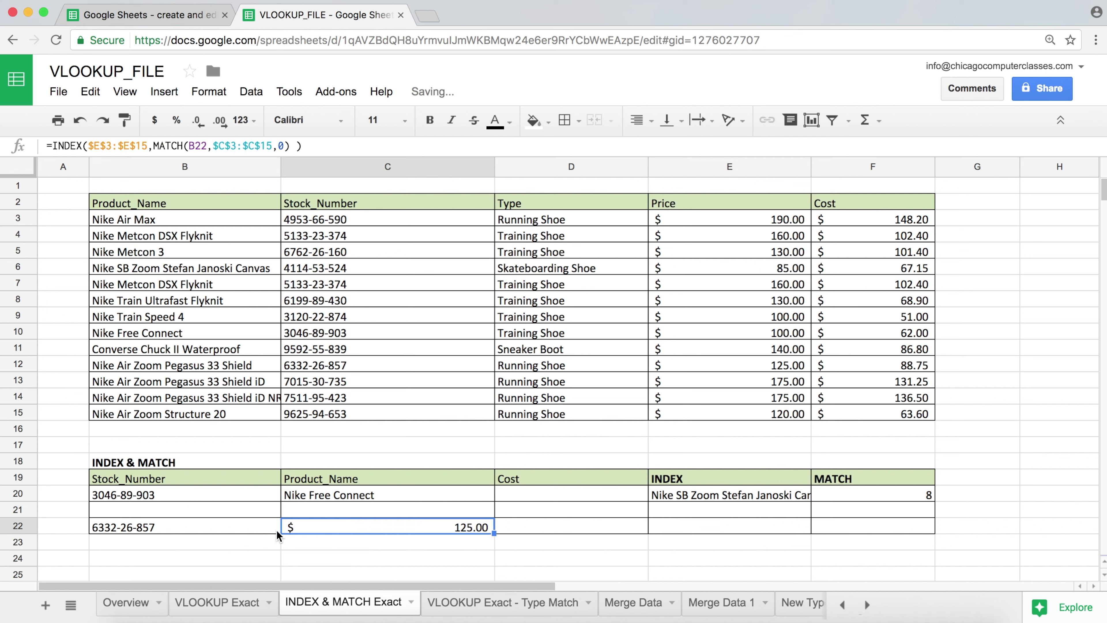
click(361, 367)
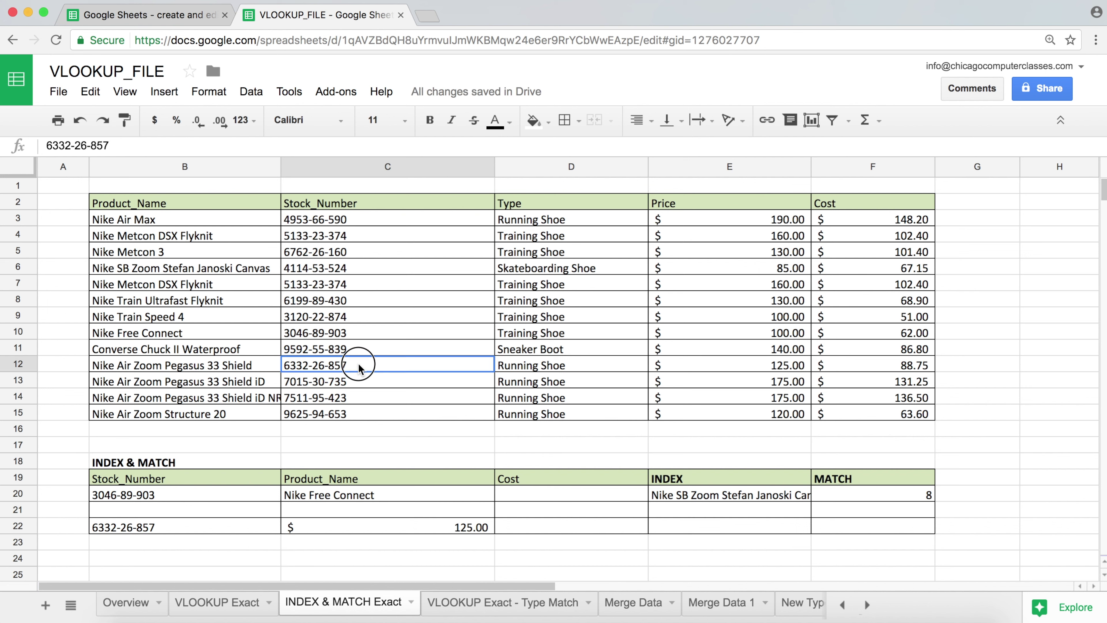
click(708, 369)
click(433, 528)
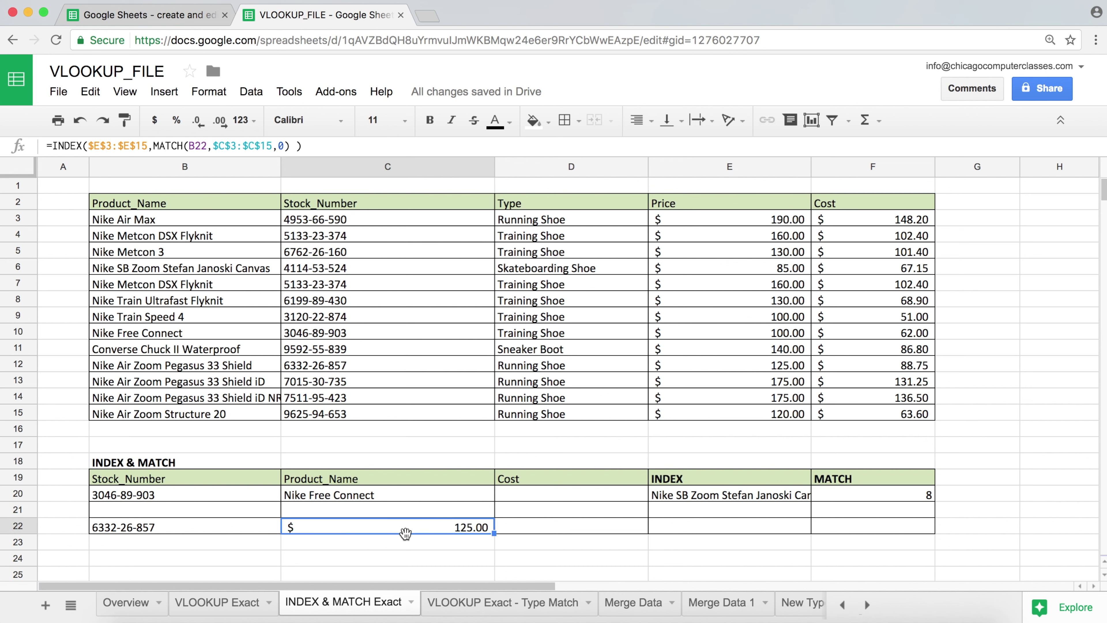
double_click(406, 531)
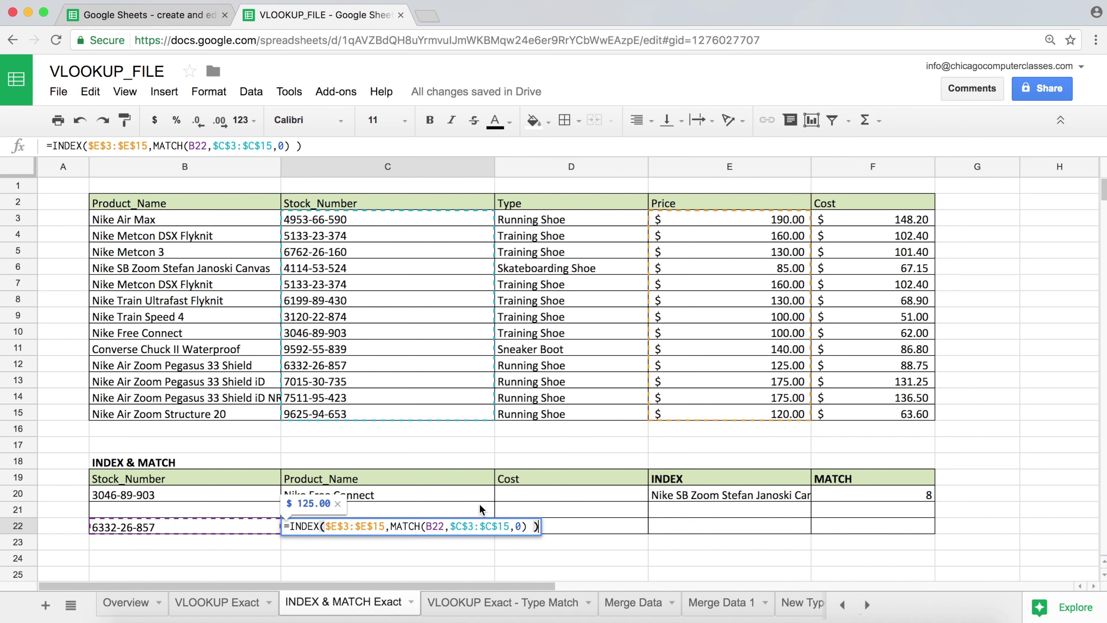
key(Return)
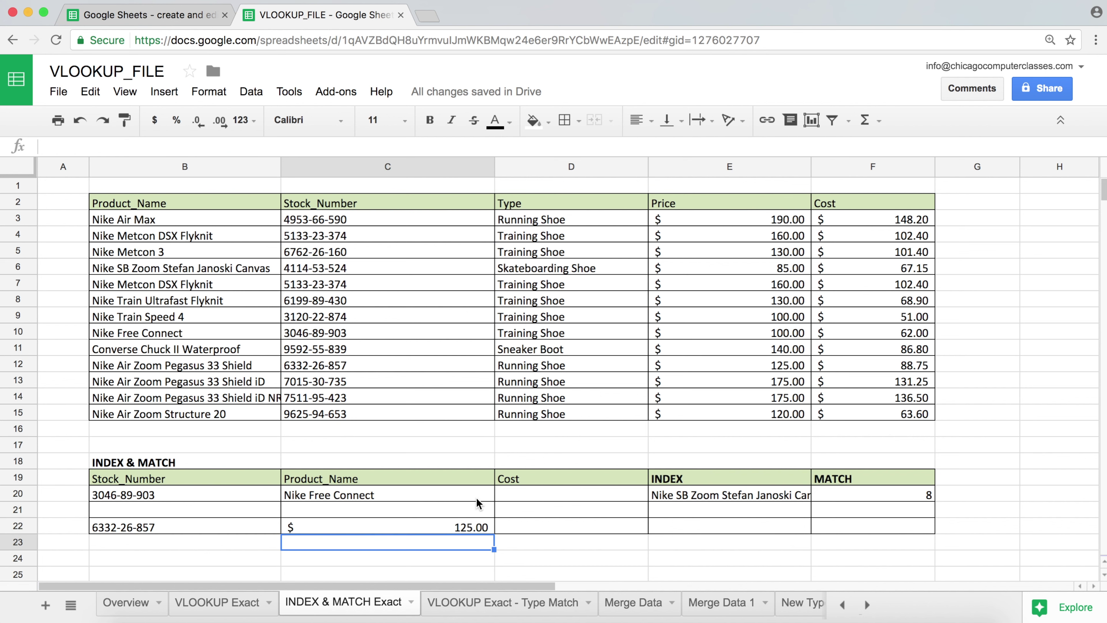
click(343, 288)
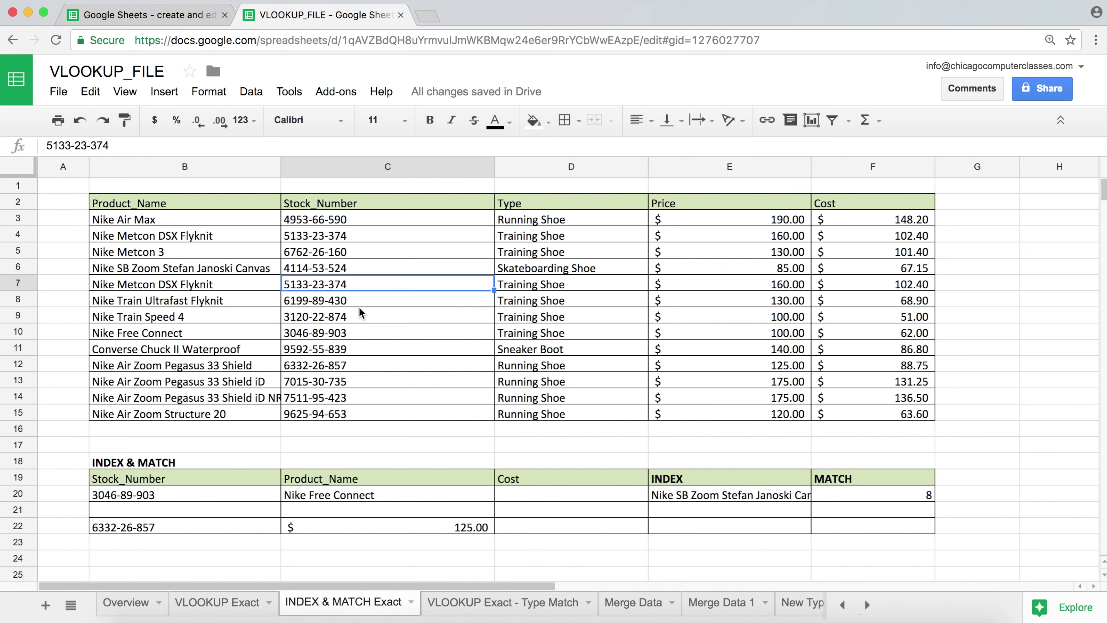
click(381, 223)
drag(380, 224, 376, 414)
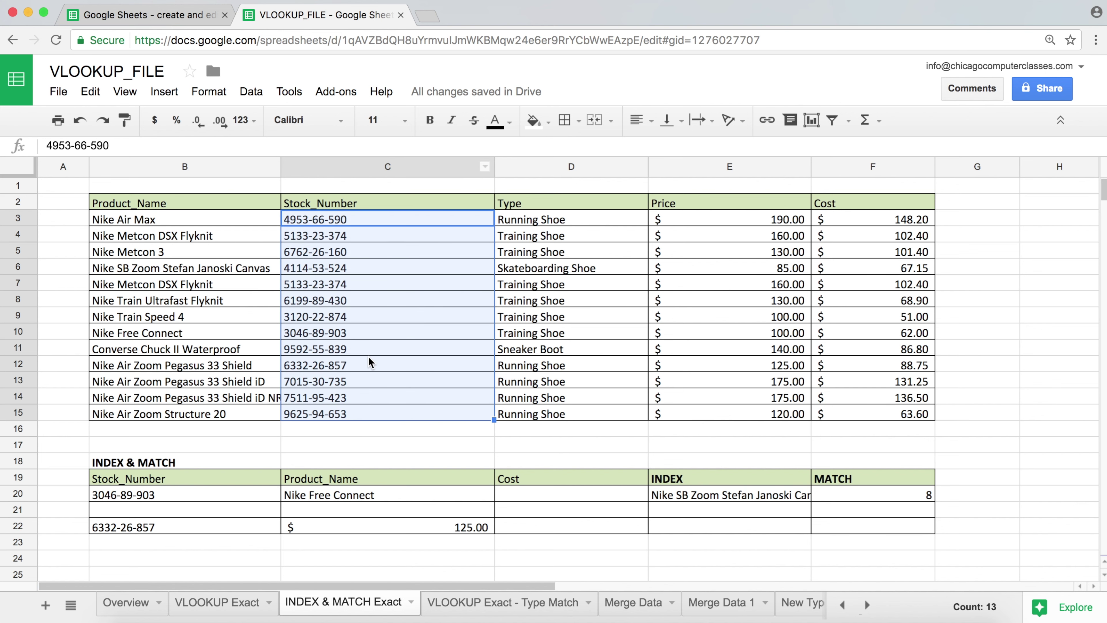
click(176, 501)
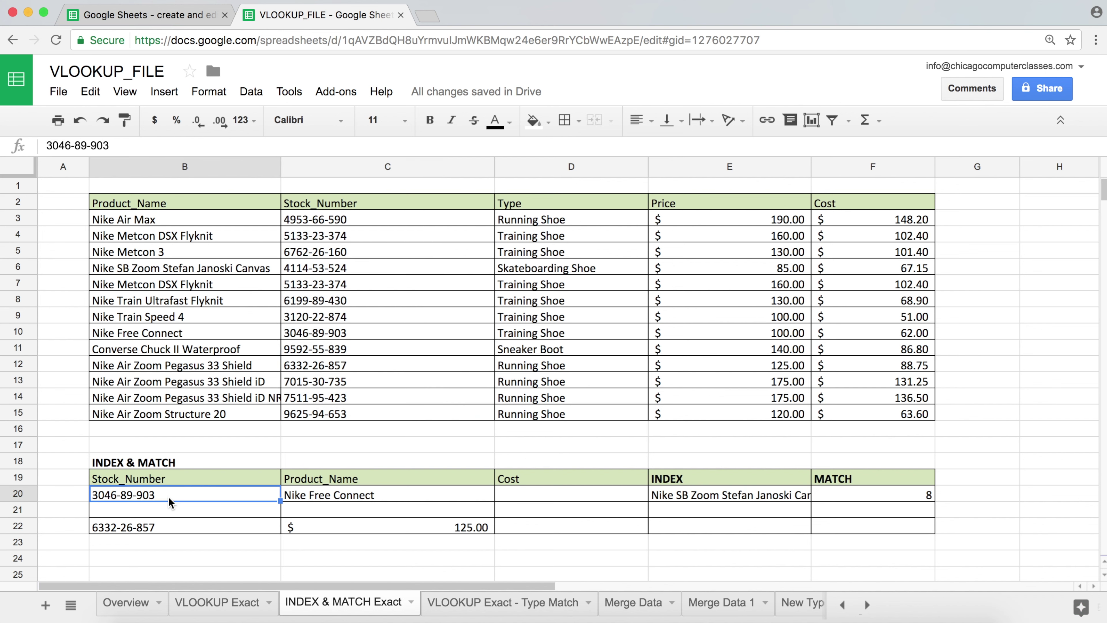
drag(368, 220, 368, 413)
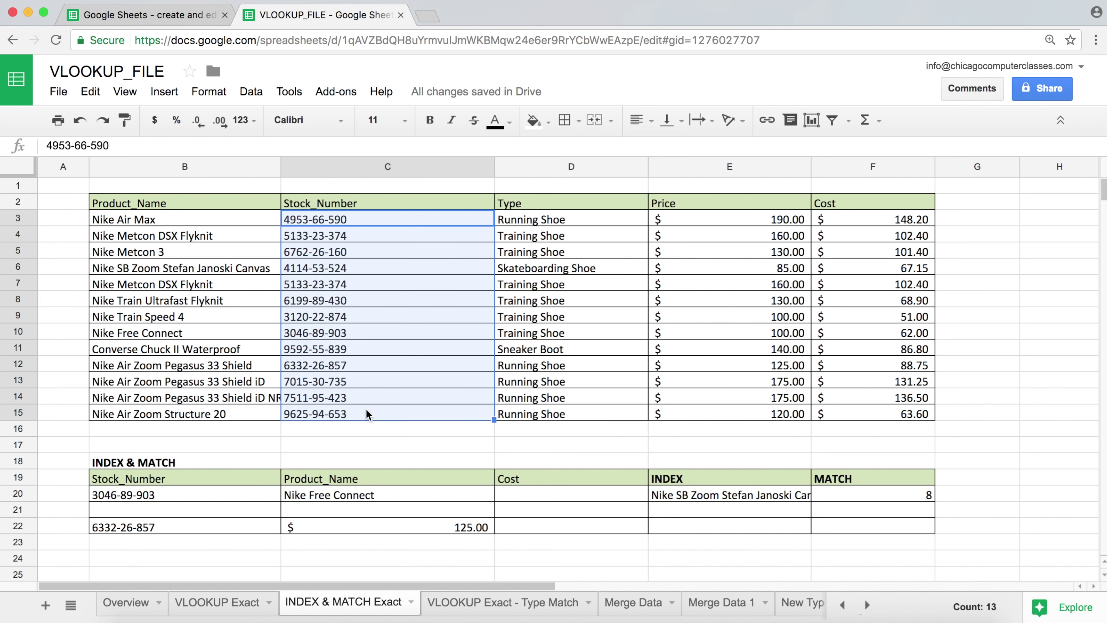
drag(179, 218, 194, 414)
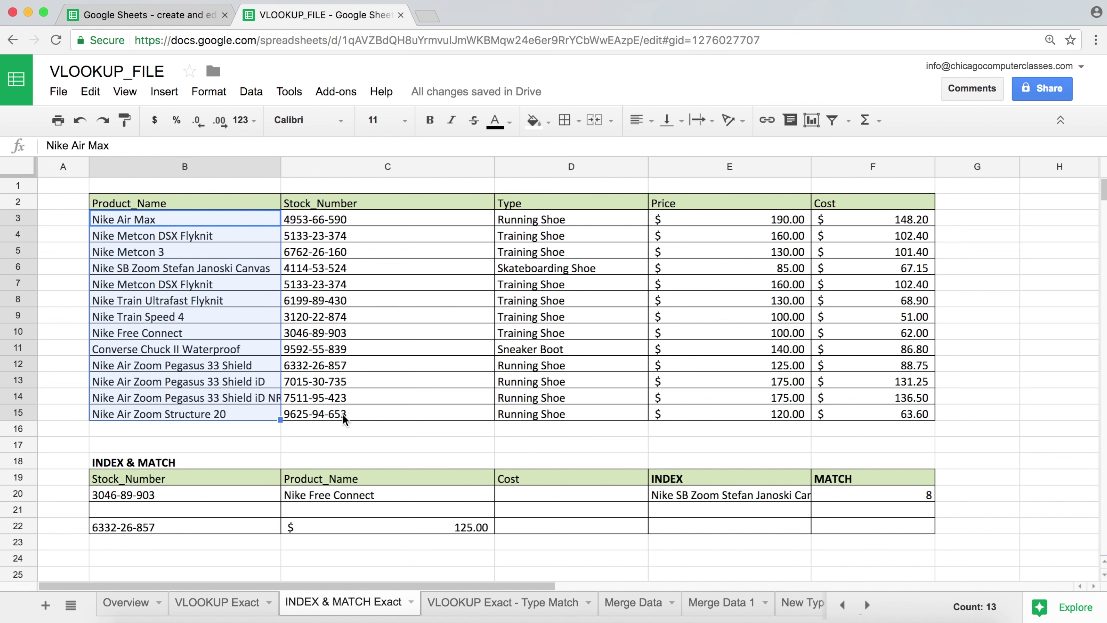
click(400, 527)
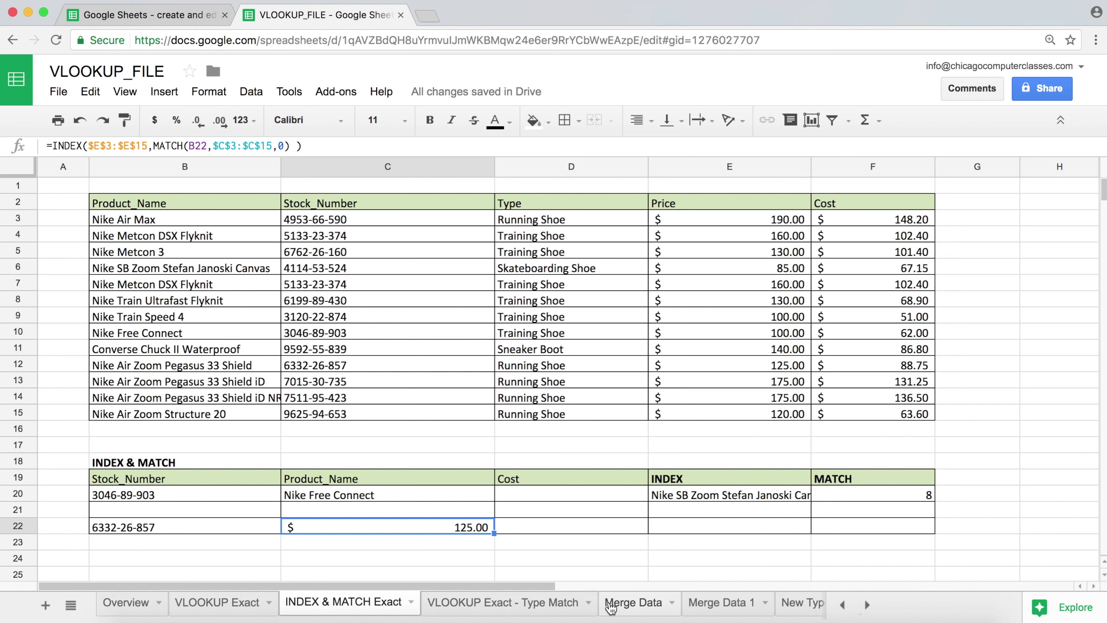
click(626, 607)
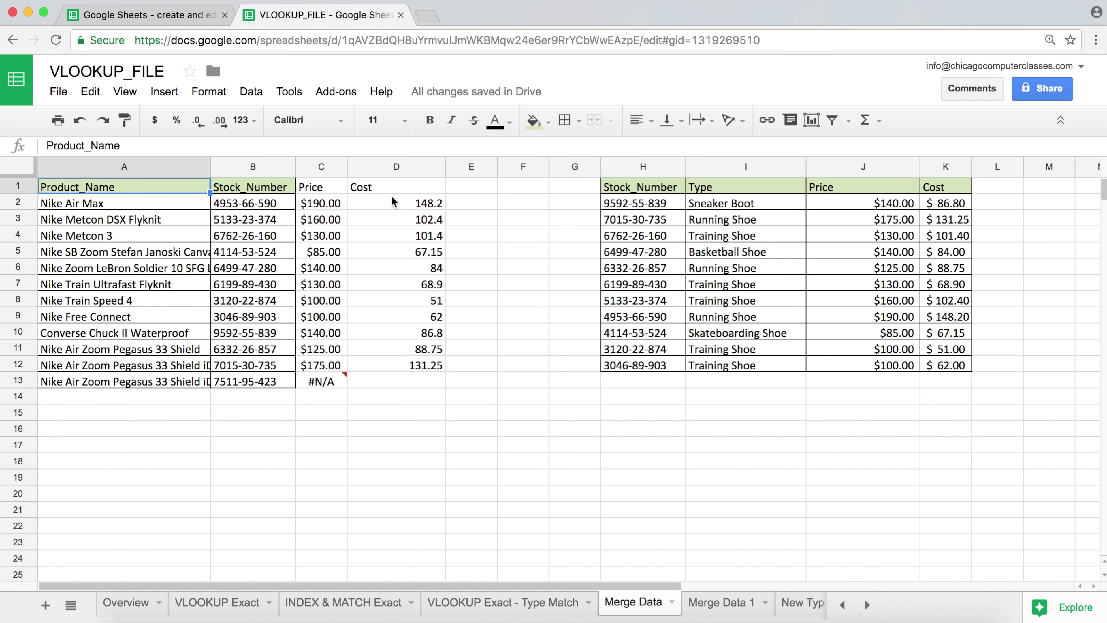
Clear the existing Cost formulas in D2:D13.
drag(407, 205, 405, 382)
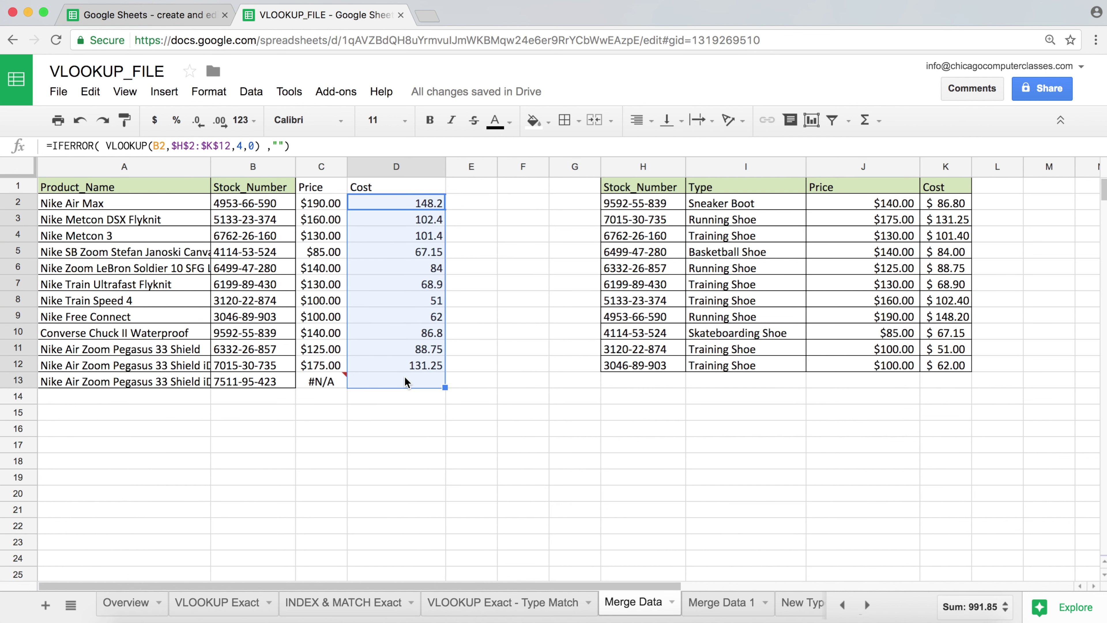
key(Delete)
key(Up)
key(Down)
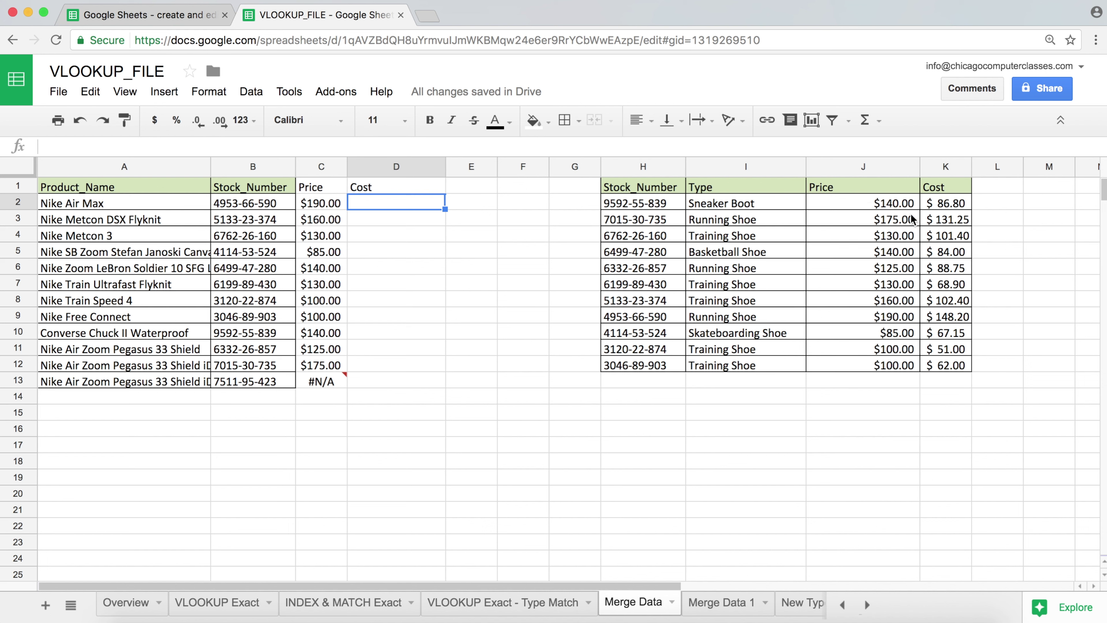
Move the second table's Cost column into column G, left of Stock_Number.
drag(950, 188, 941, 368)
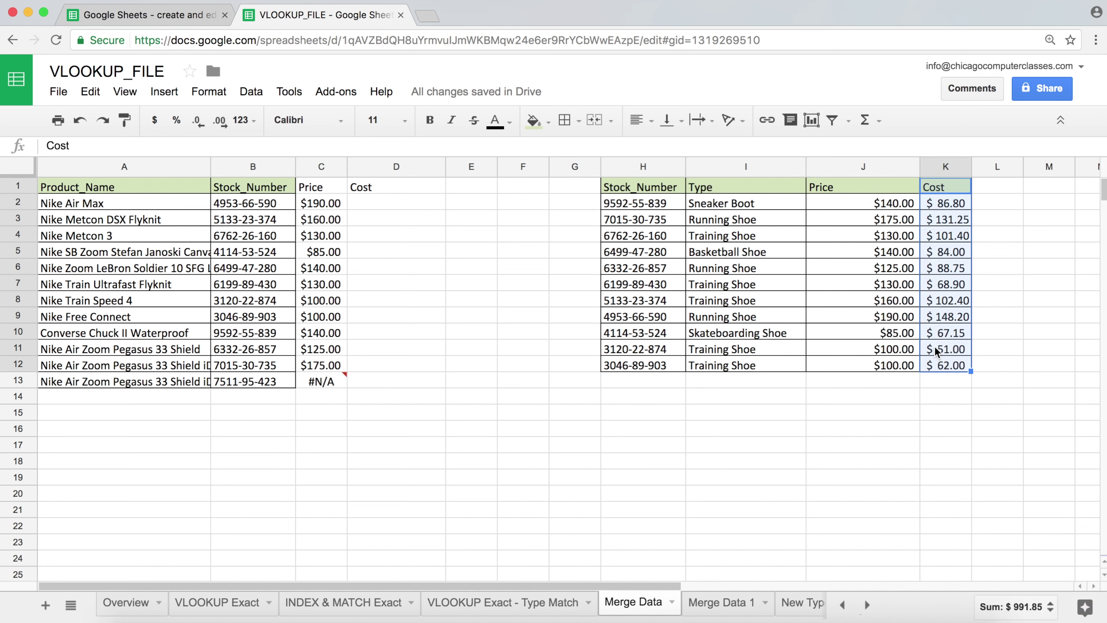
key(ctrl+c)
click(583, 190)
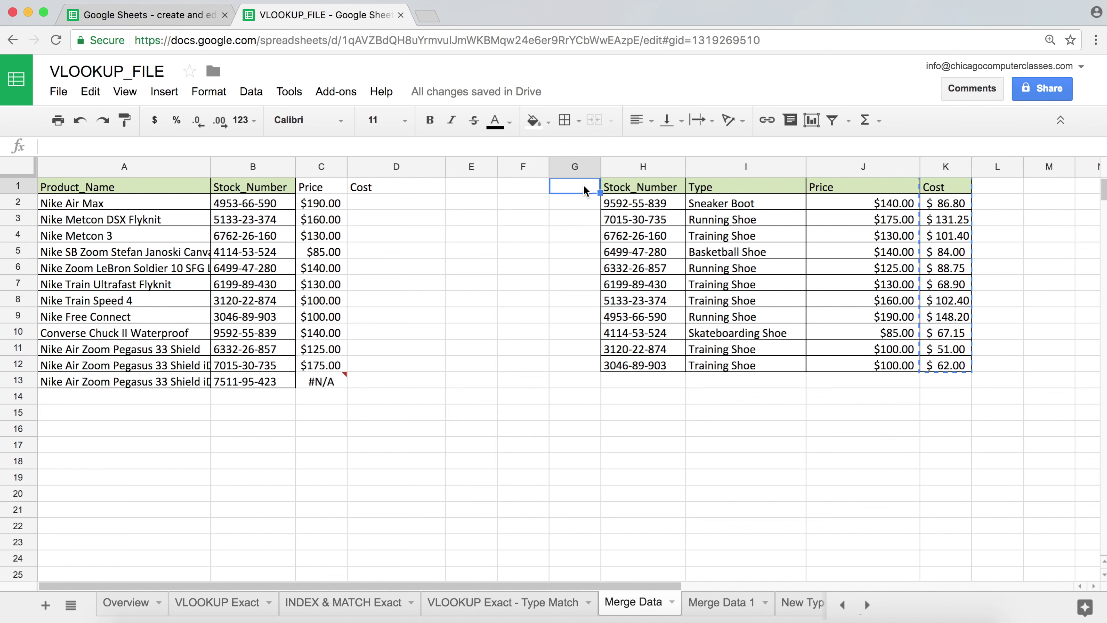
key(ctrl+v)
click(495, 206)
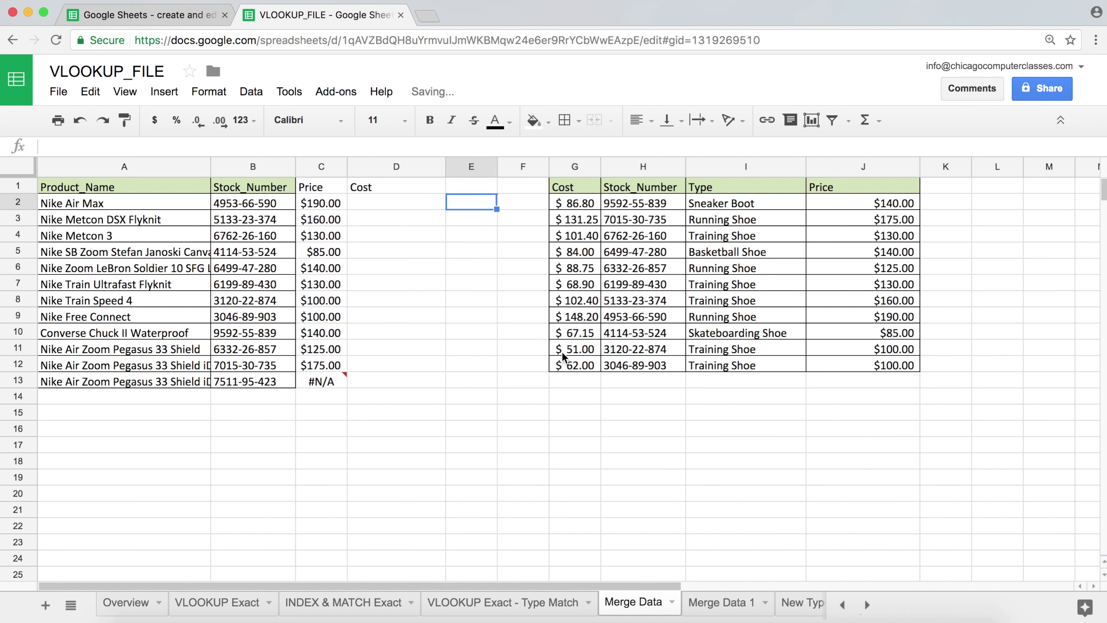
drag(629, 182, 636, 369)
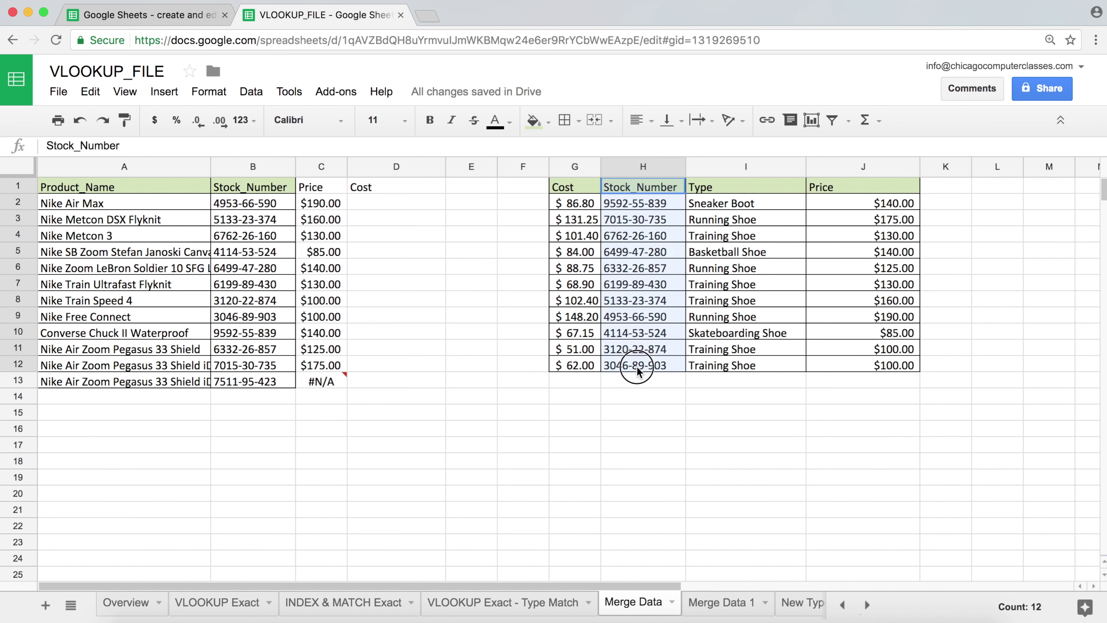
click(393, 204)
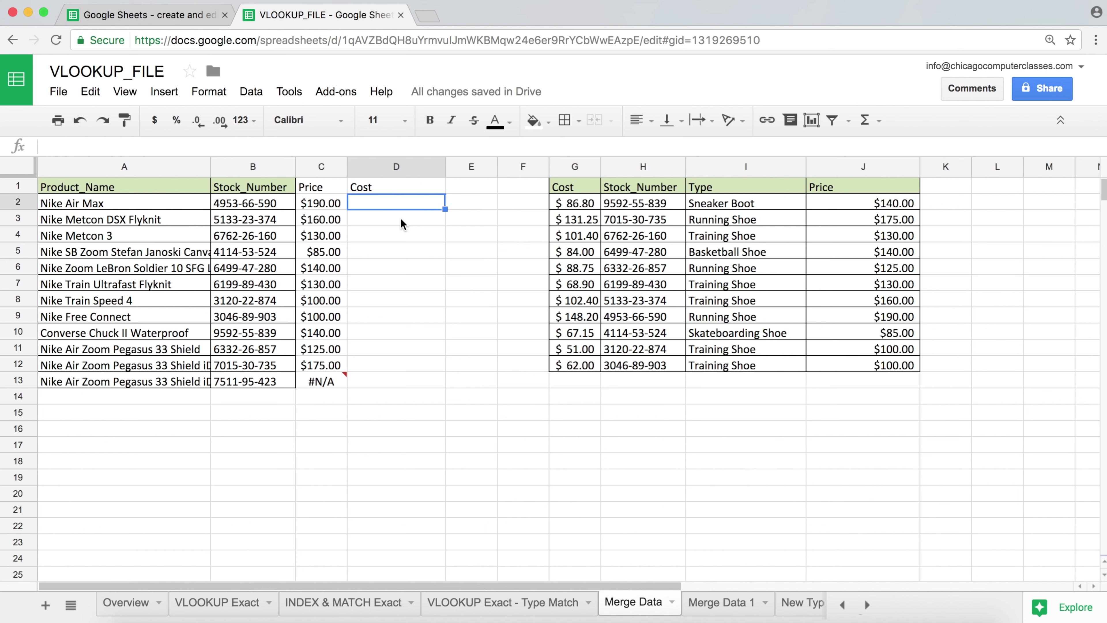
Start D2's formula as =INDEX($G$2:$G$12, using the lookup table's Cost values.
text(=ind)
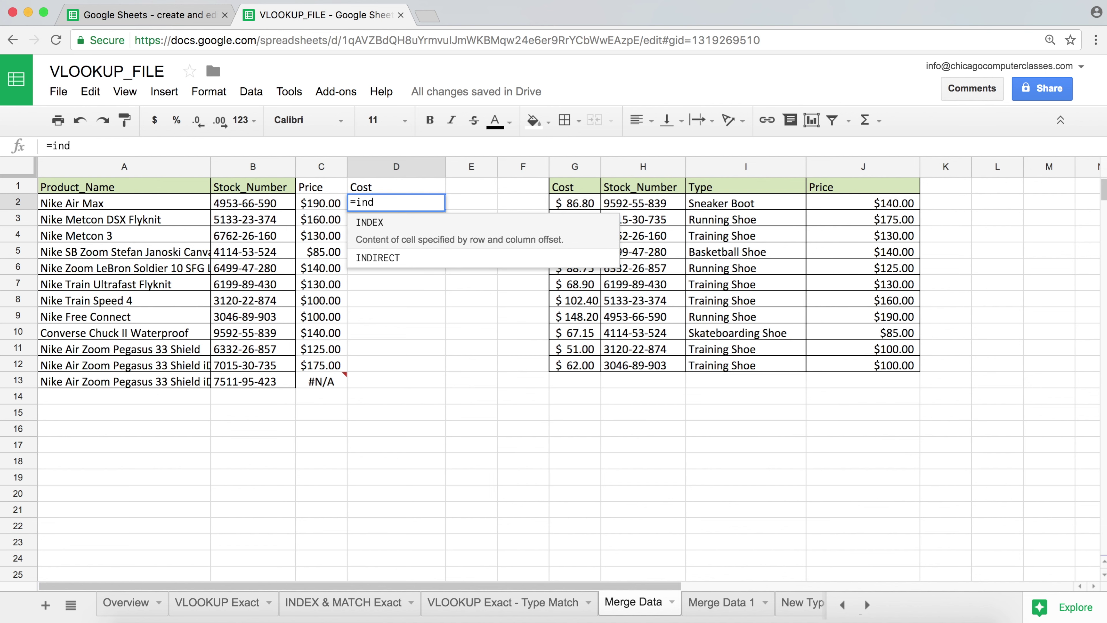
key(Tab)
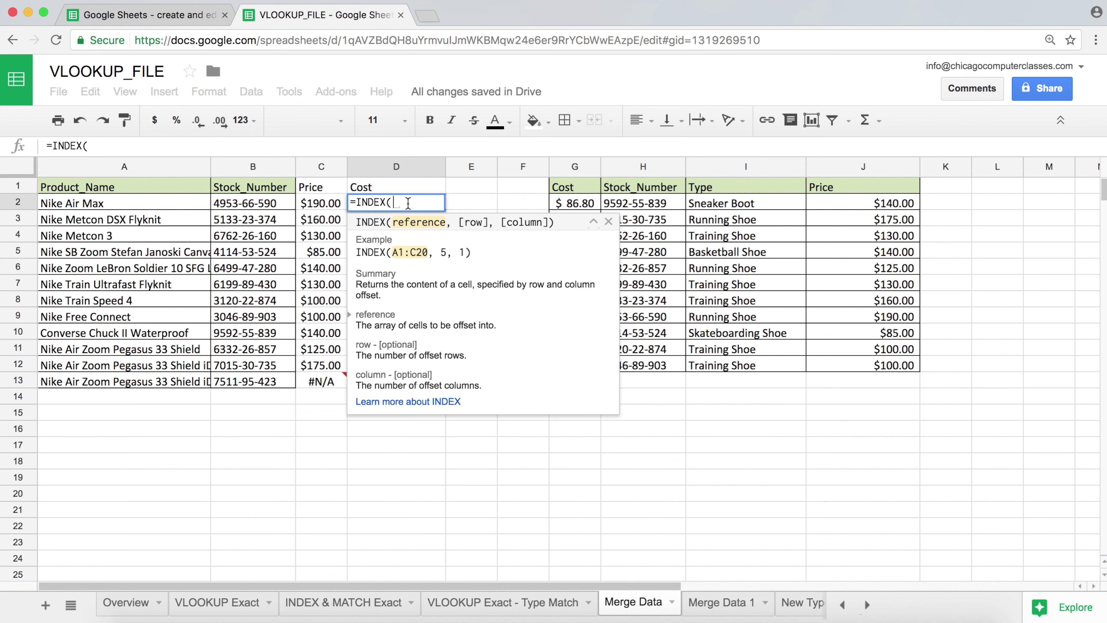
drag(575, 204, 579, 367)
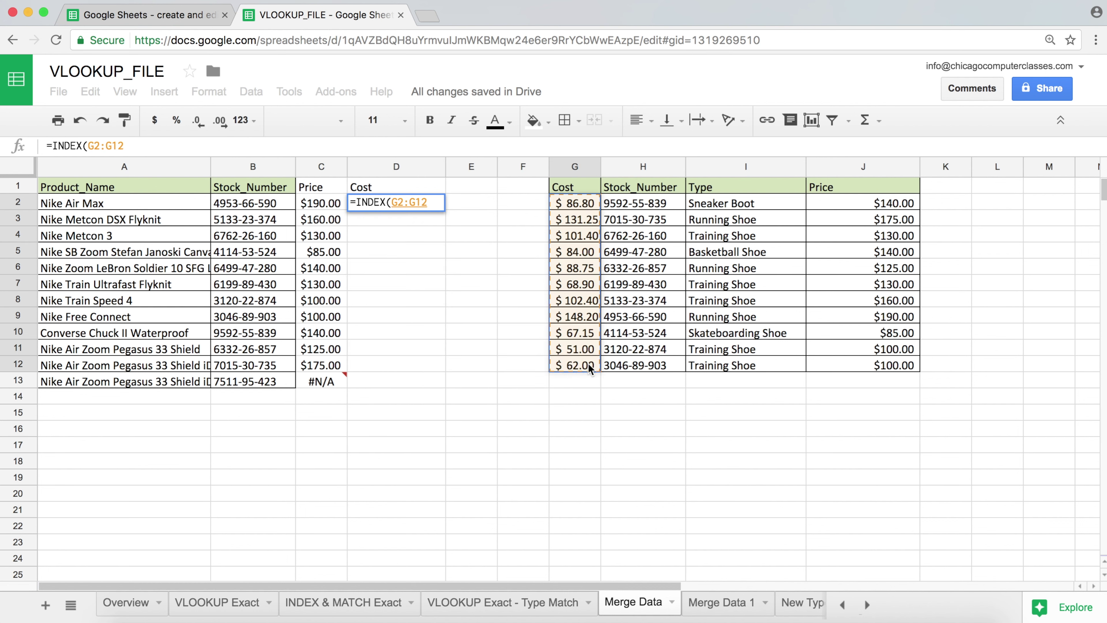
key(F4)
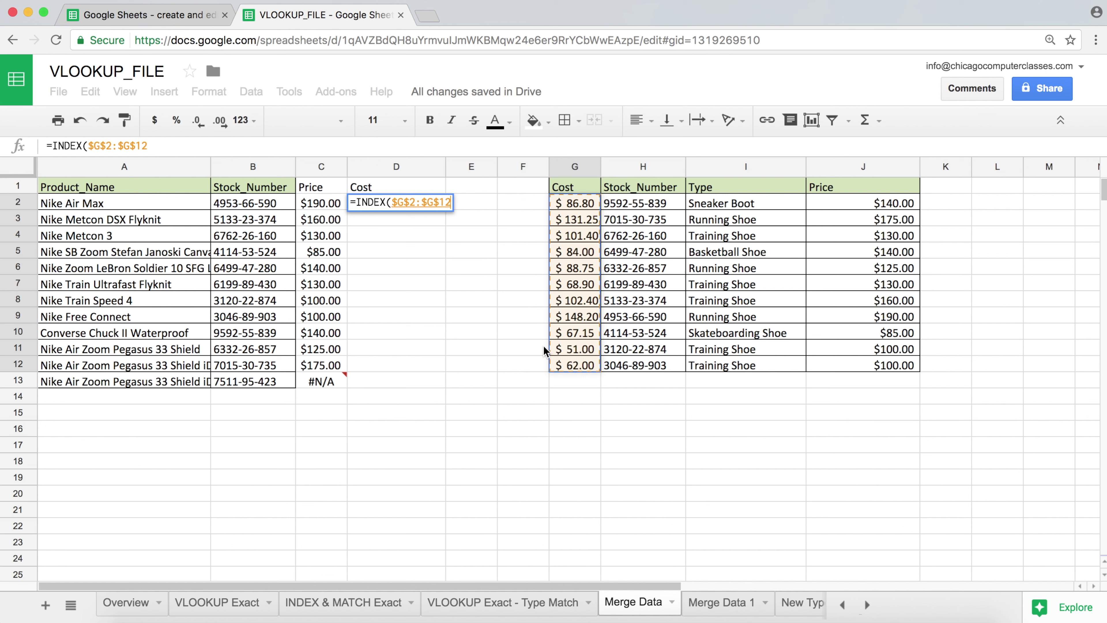
text(,)
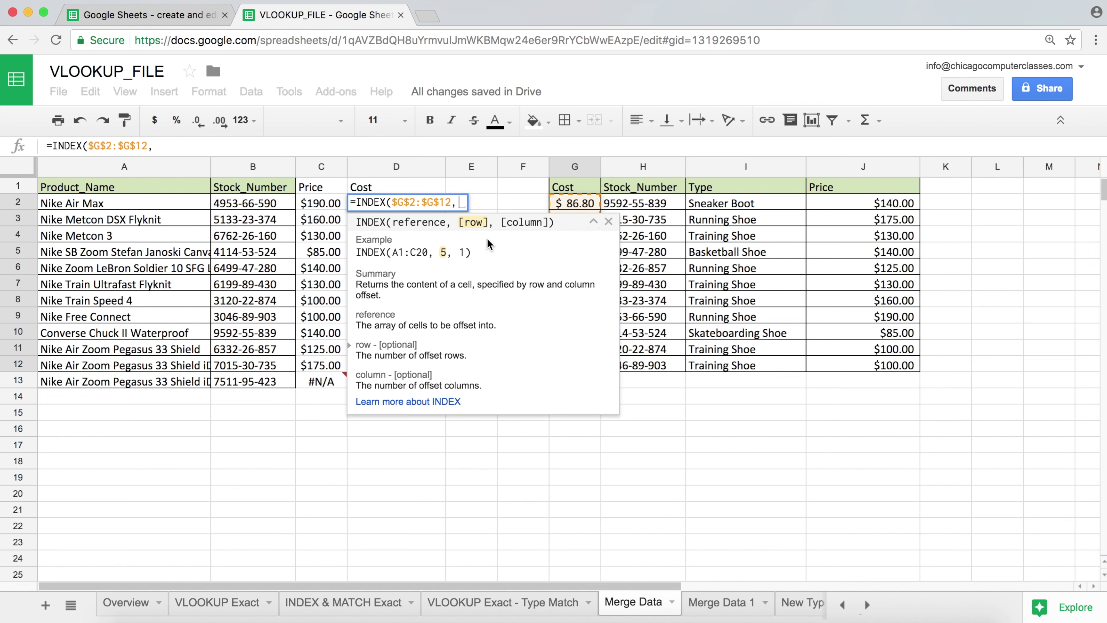
Add MATCH(B2,$H$2:$H$12,0) and commit, giving Nike Air Max's cost of $148.20.
text(ma)
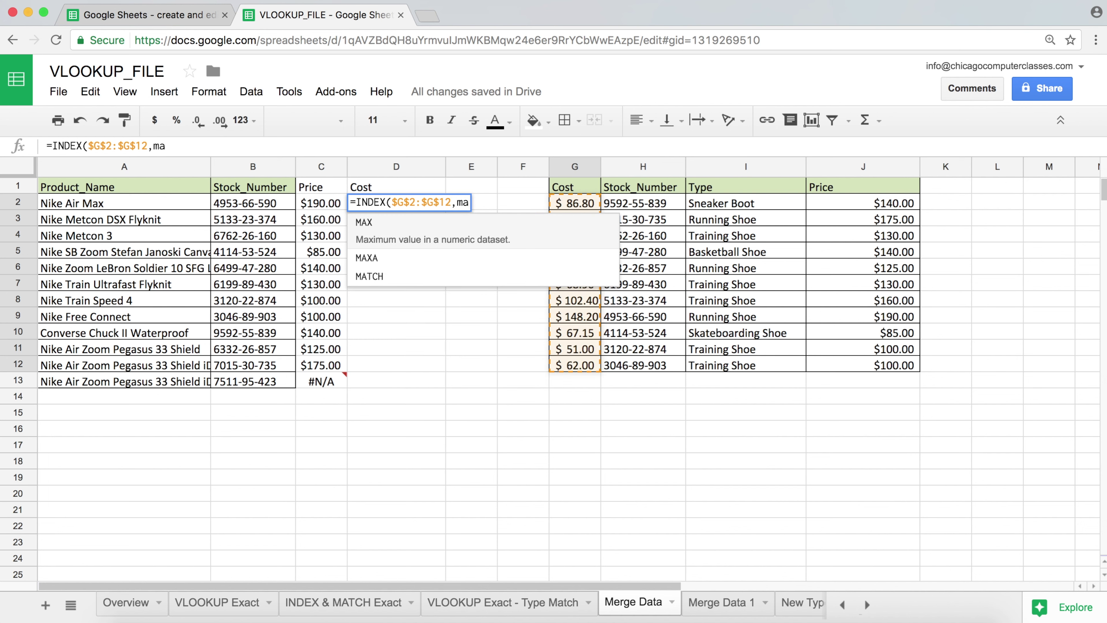
key(Down)
key(Down)
key(Tab)
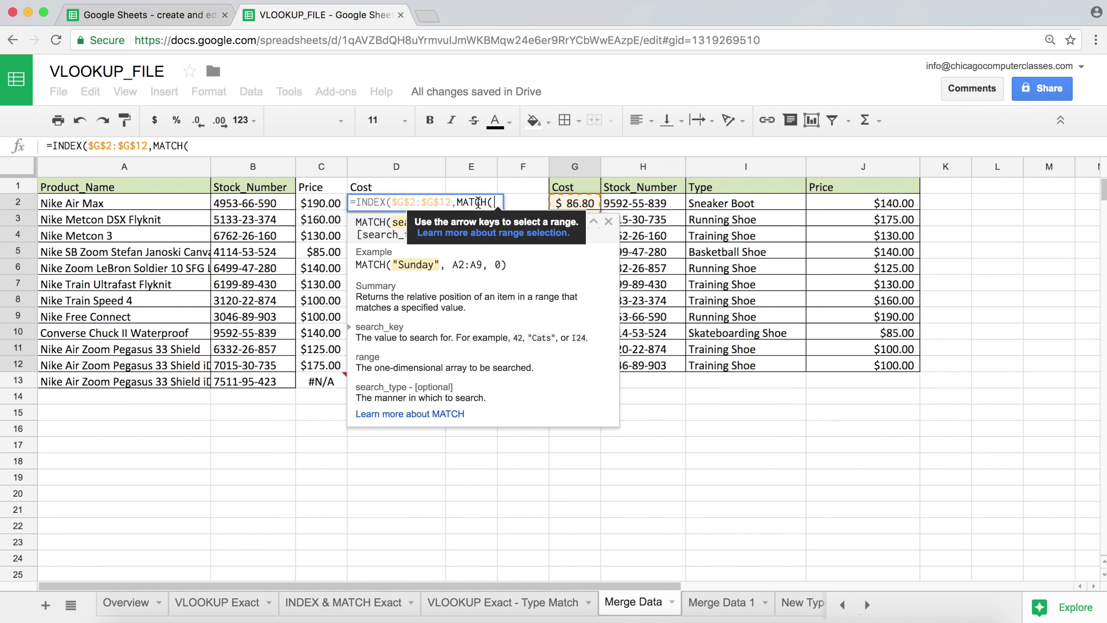
click(249, 208)
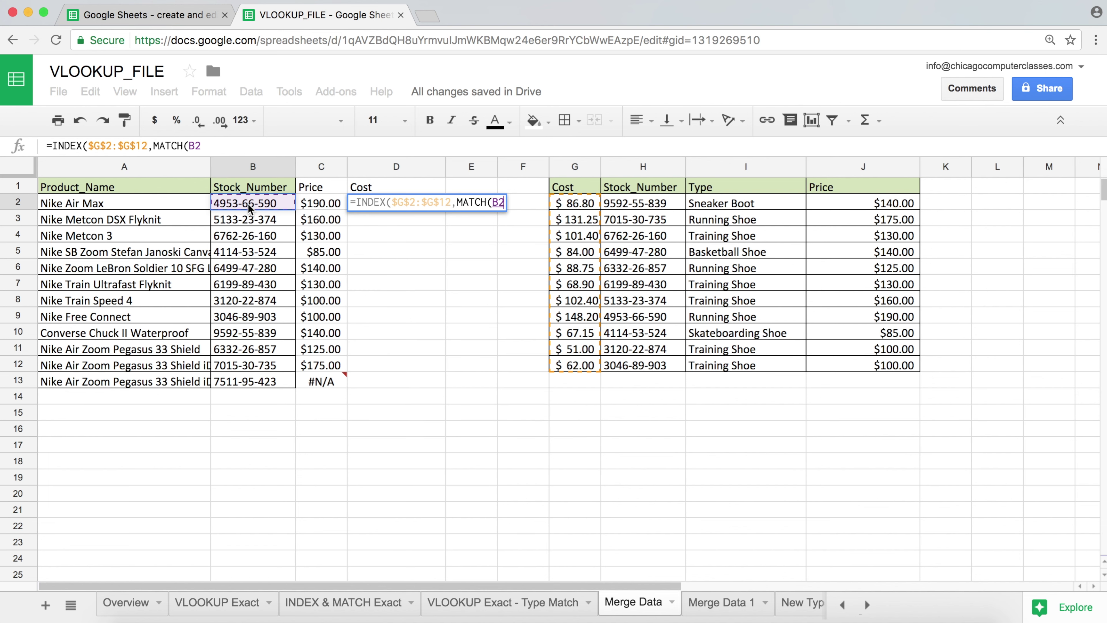
text(,)
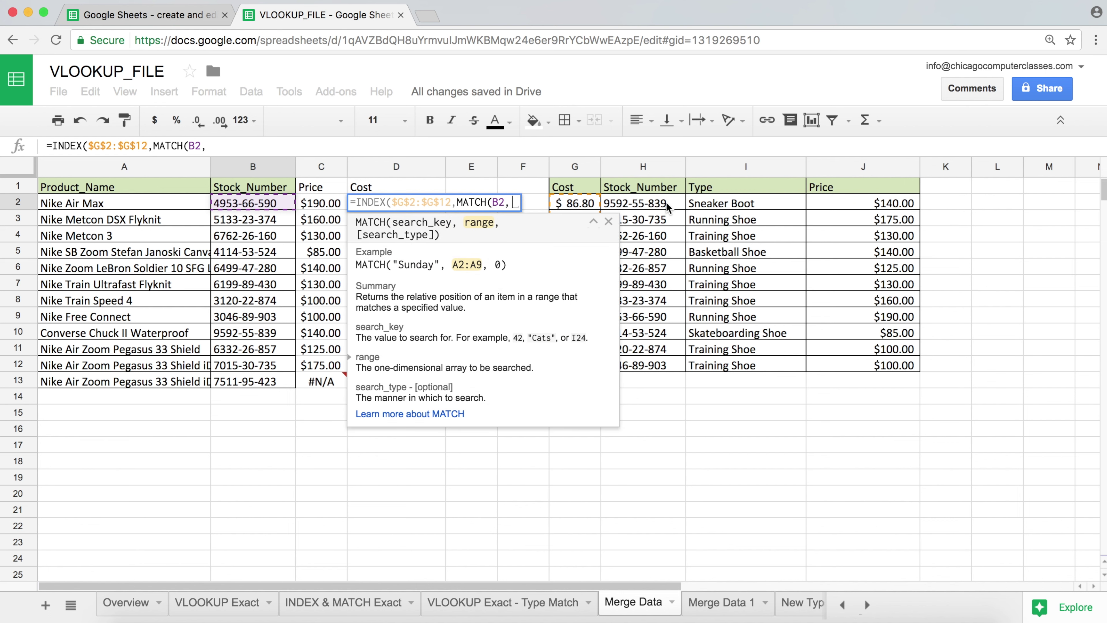
drag(654, 205, 660, 367)
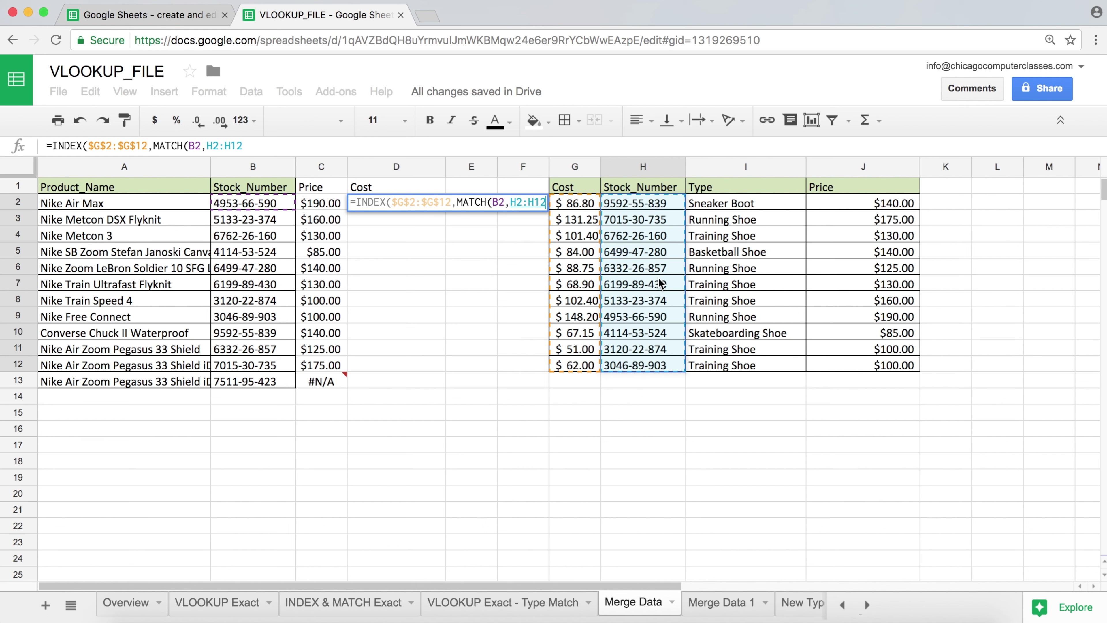
key(F4)
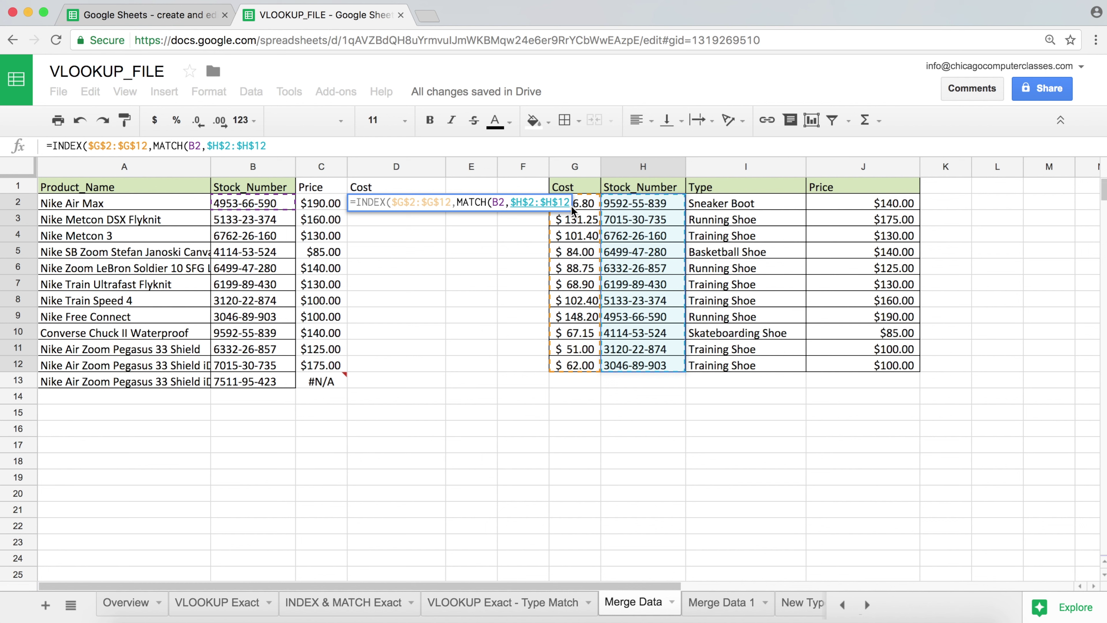
text(,)
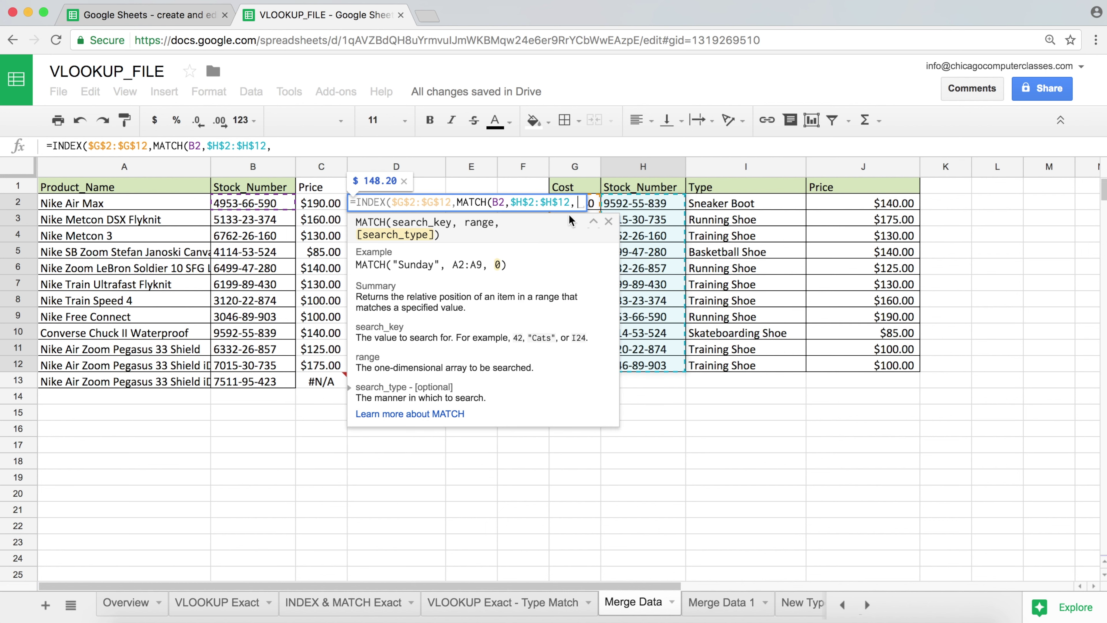
text(0))
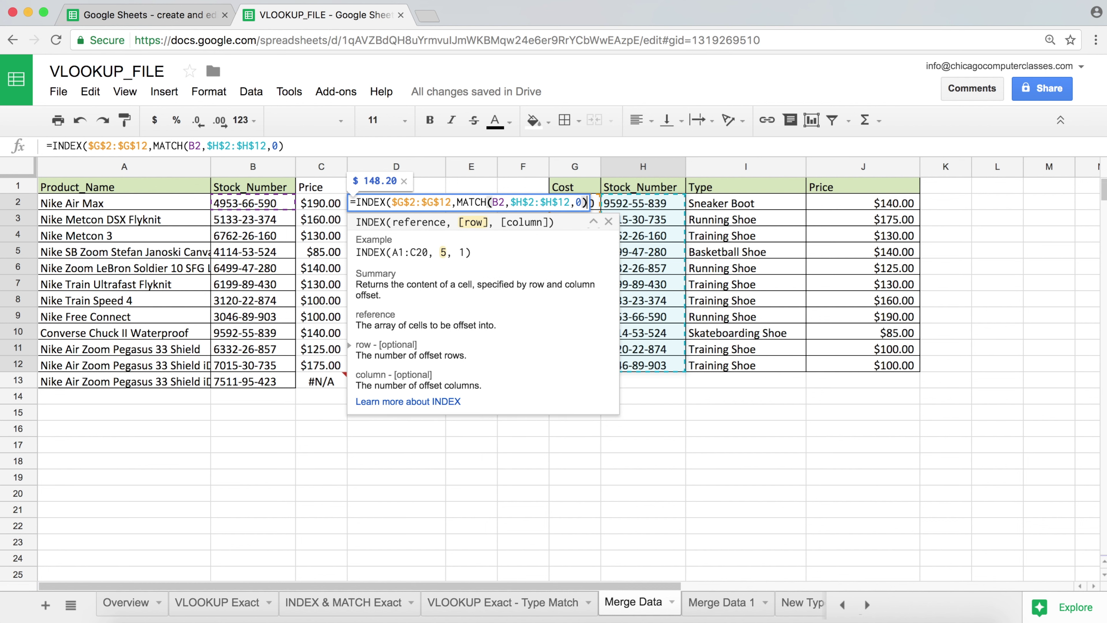
text())
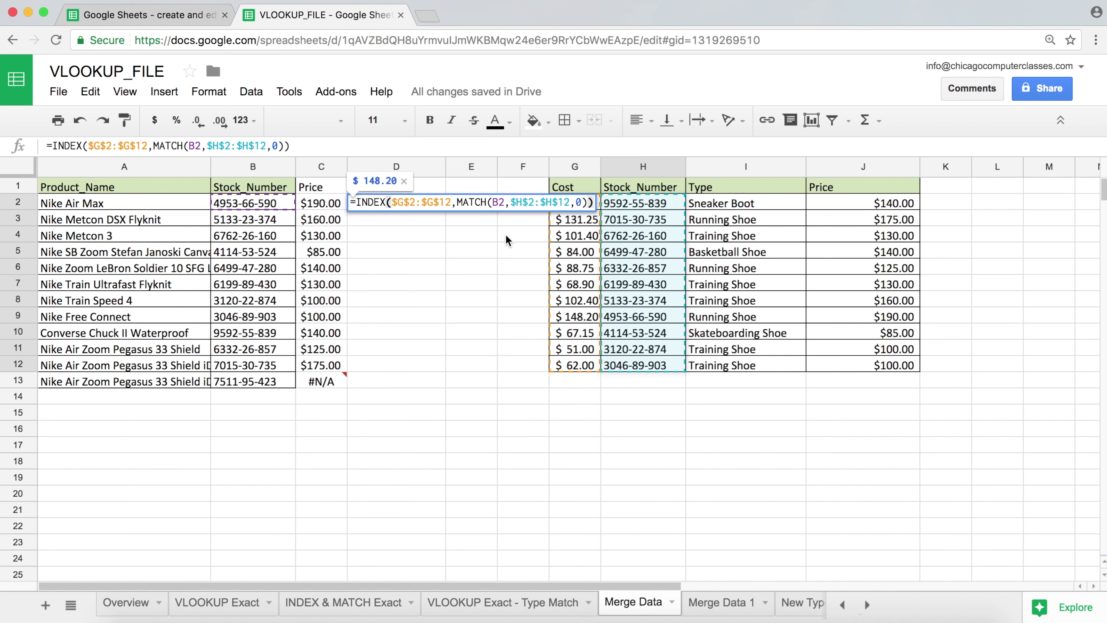
key(Return)
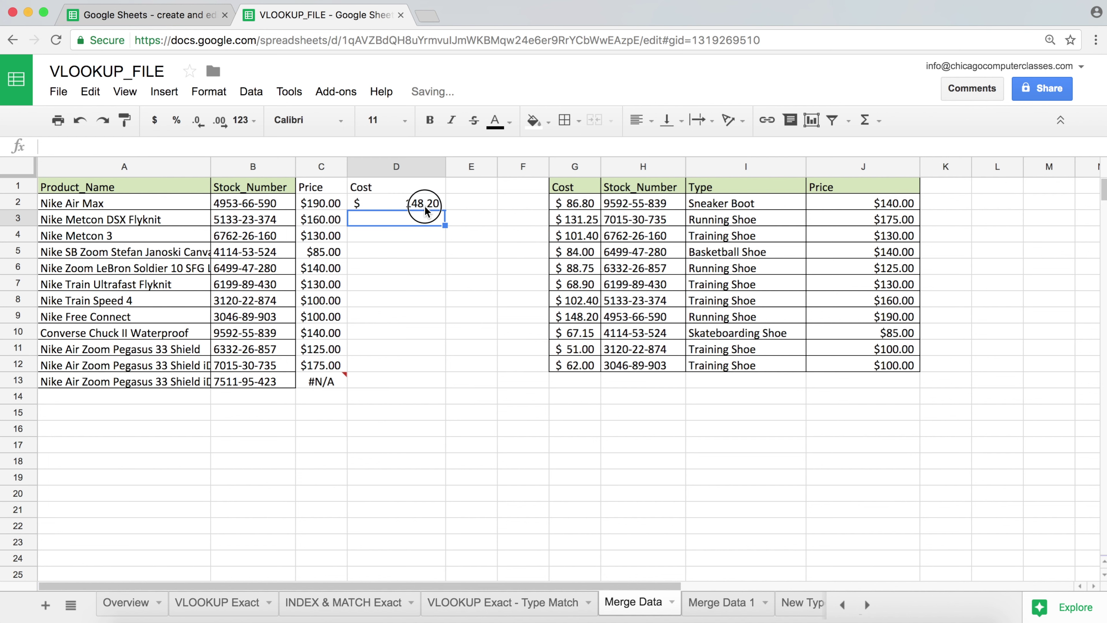
Fill D2's formula down to D13 and verify Nike Air Max's cost of 148.20.
click(424, 205)
drag(444, 209, 433, 384)
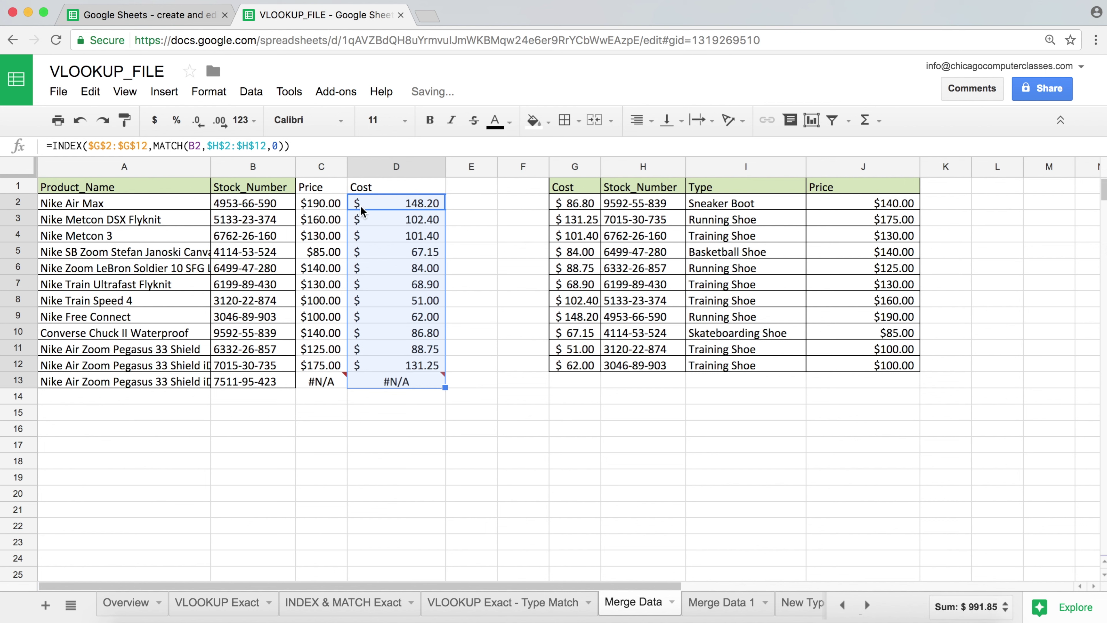
click(262, 208)
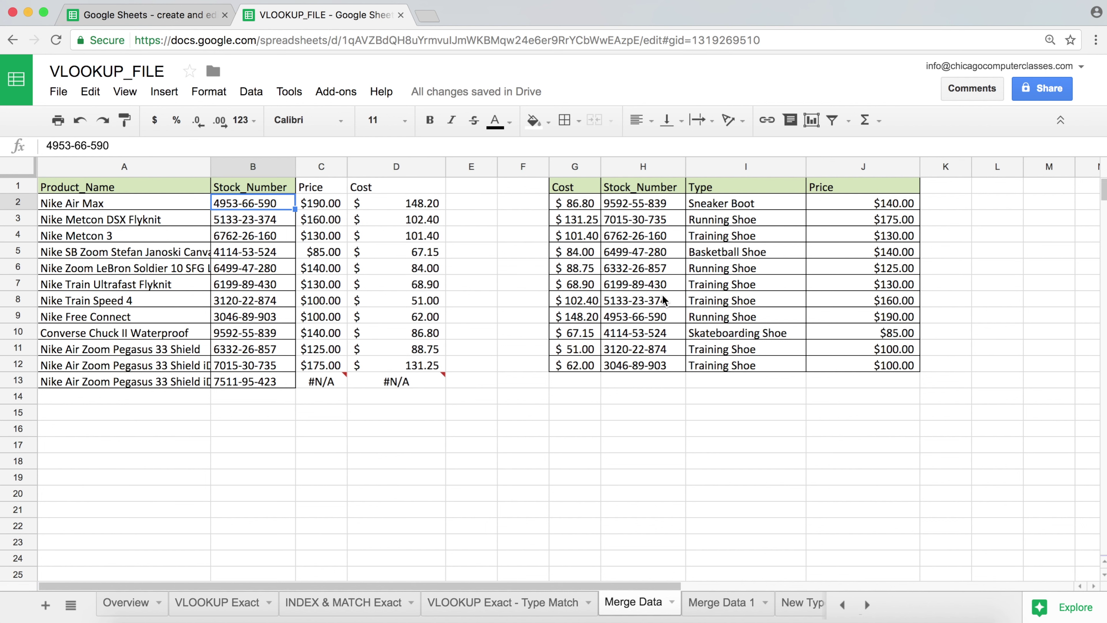
click(572, 318)
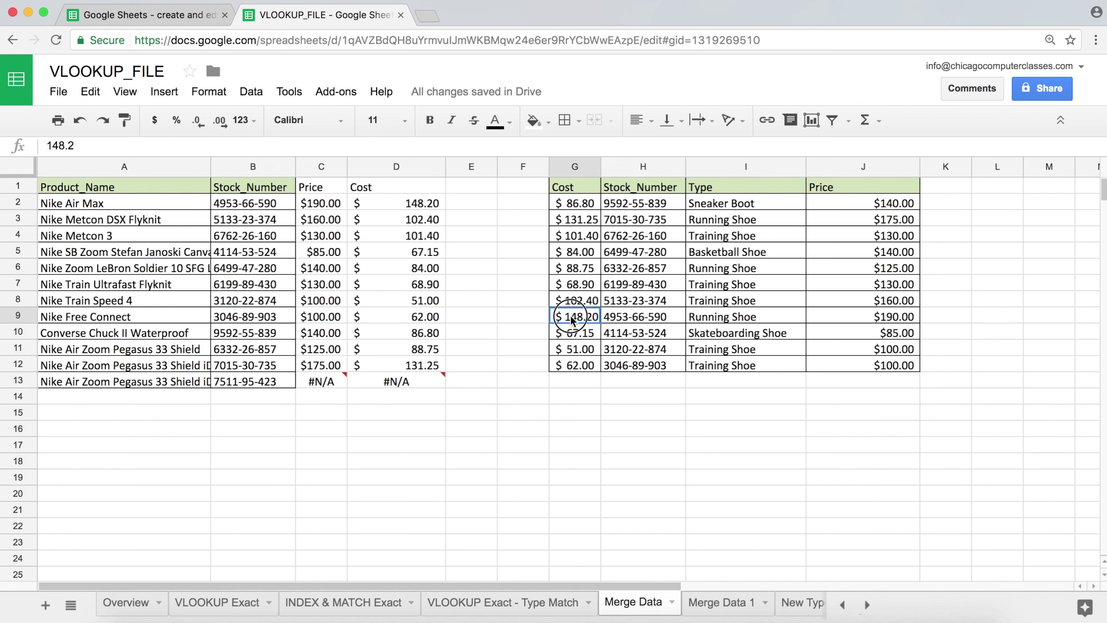
Verify the Converse shoe's looked-up cost of 86.80 against the lookup table.
click(270, 338)
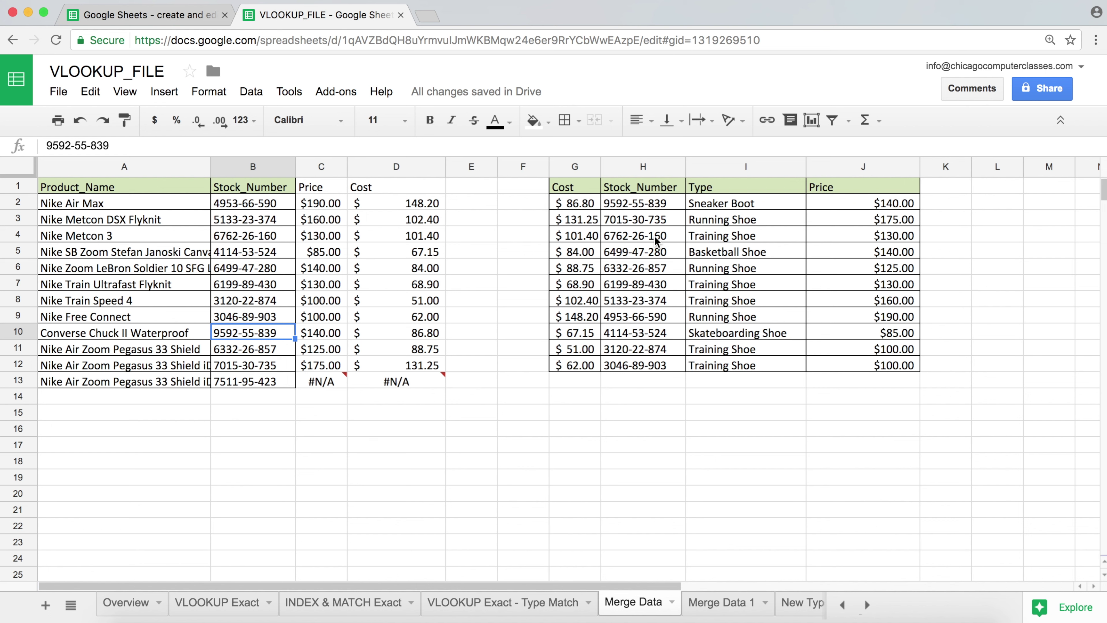
click(660, 204)
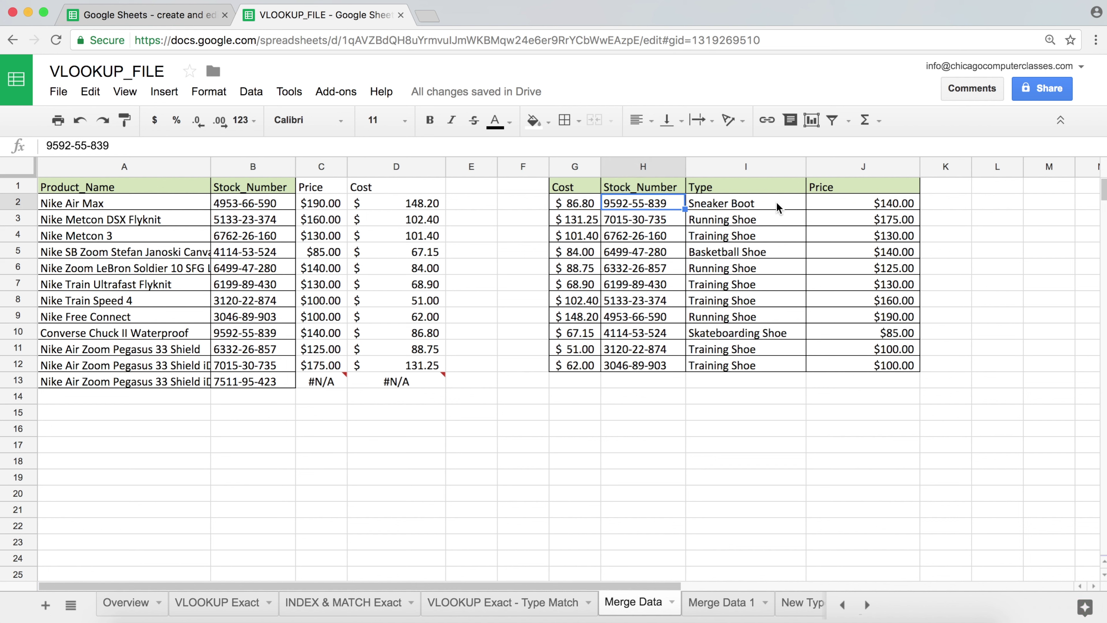
click(588, 211)
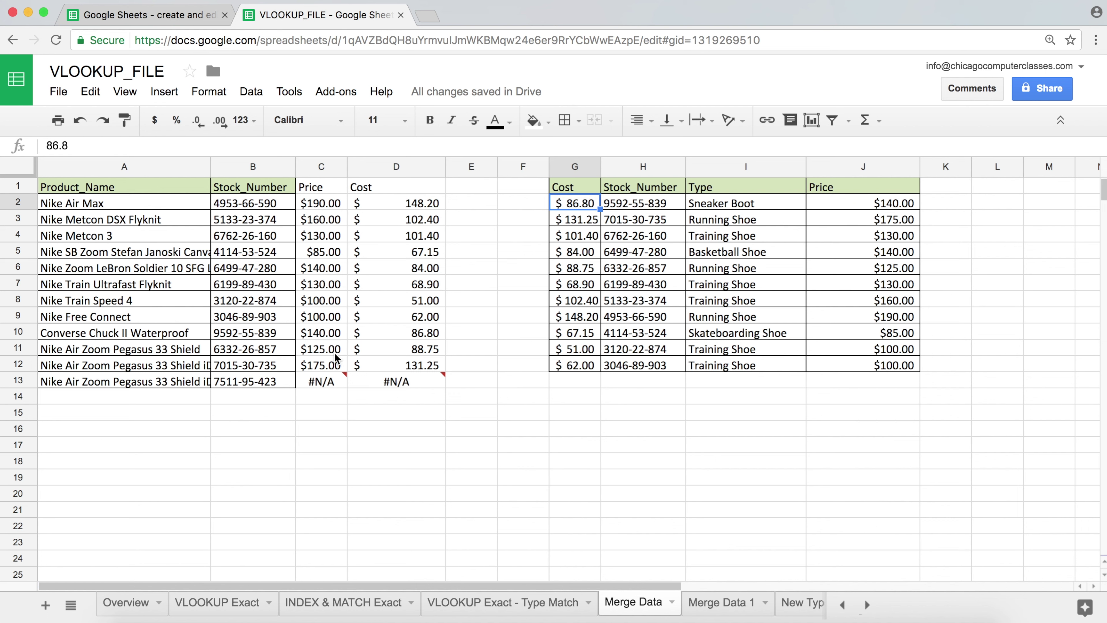
click(399, 336)
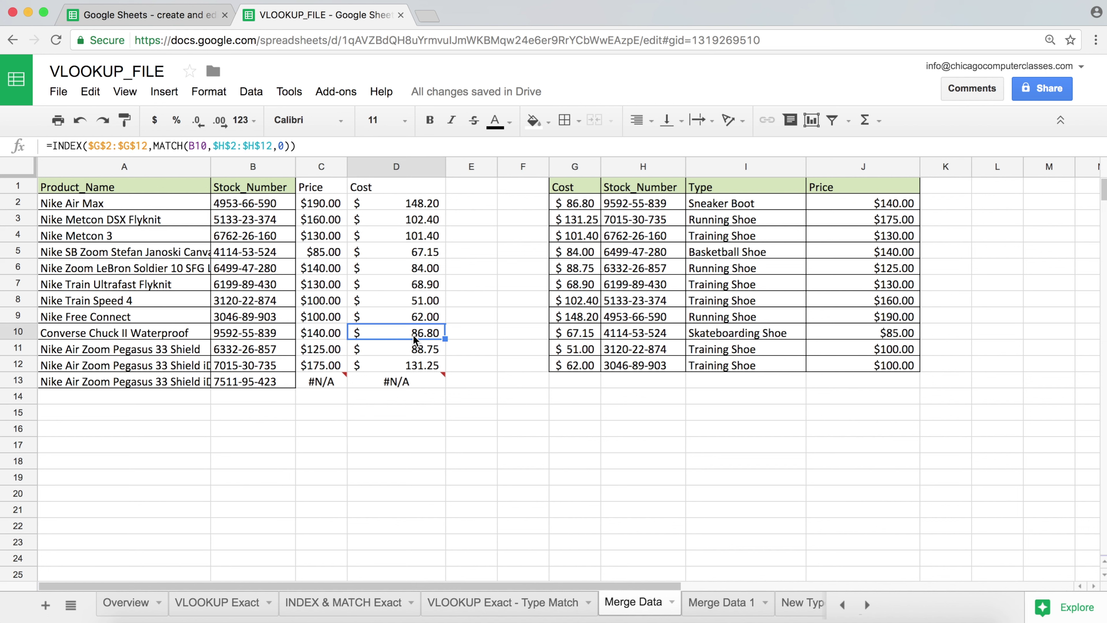